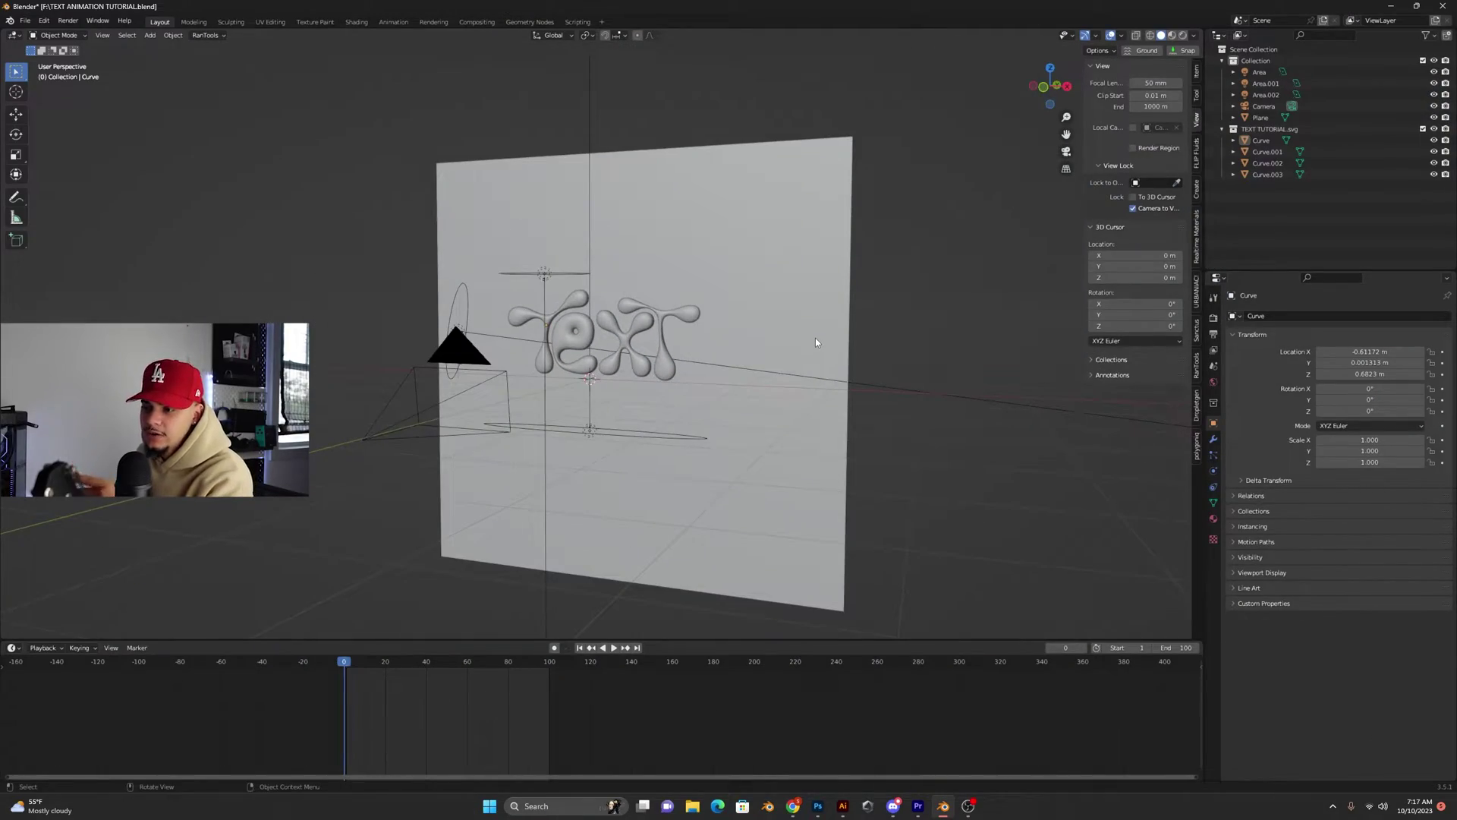
Select the backdrop plane and each letter in turn, orbit, then view through the scene camera
click(803, 326)
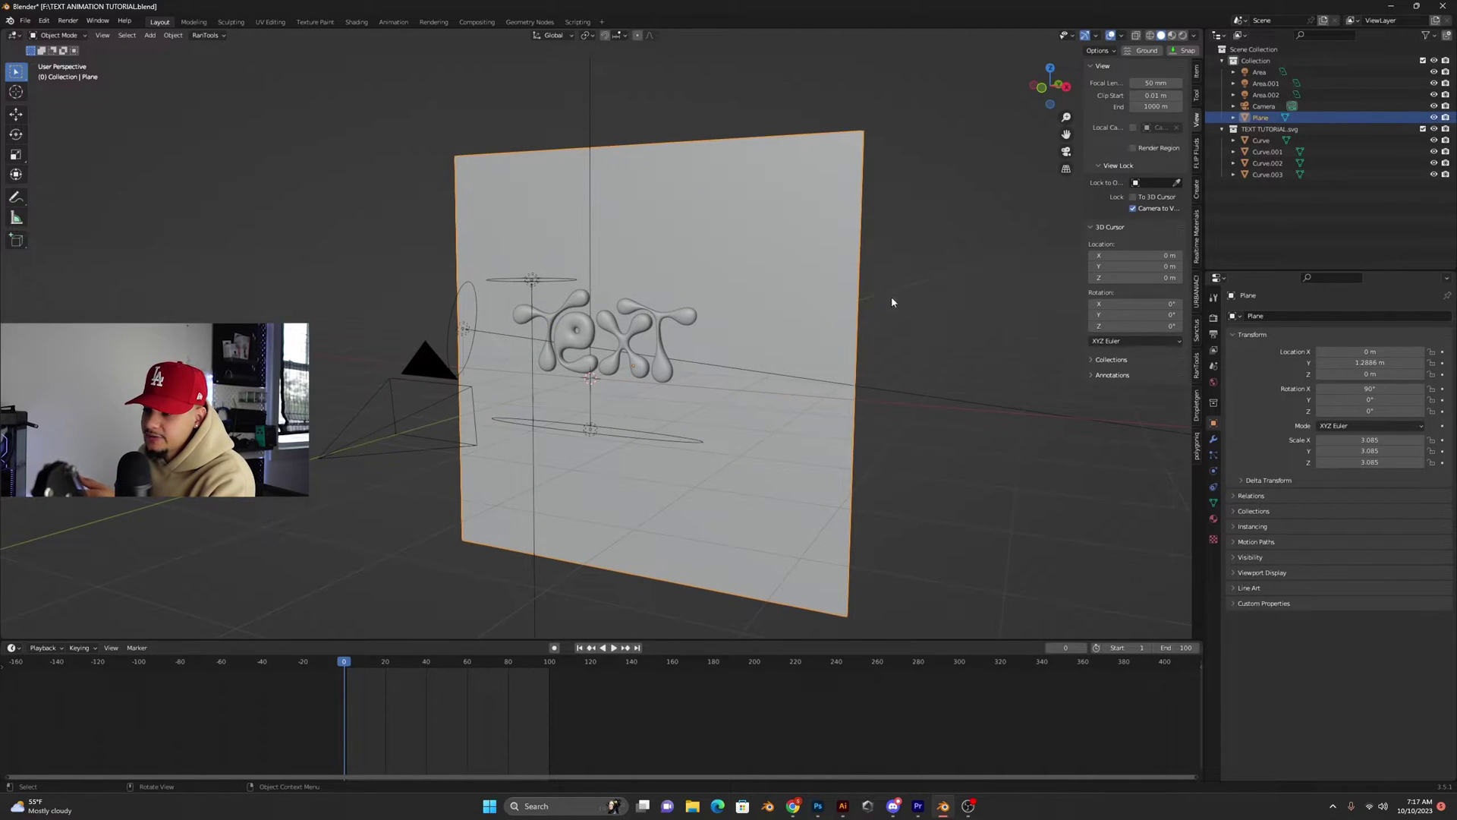
click(649, 330)
click(588, 328)
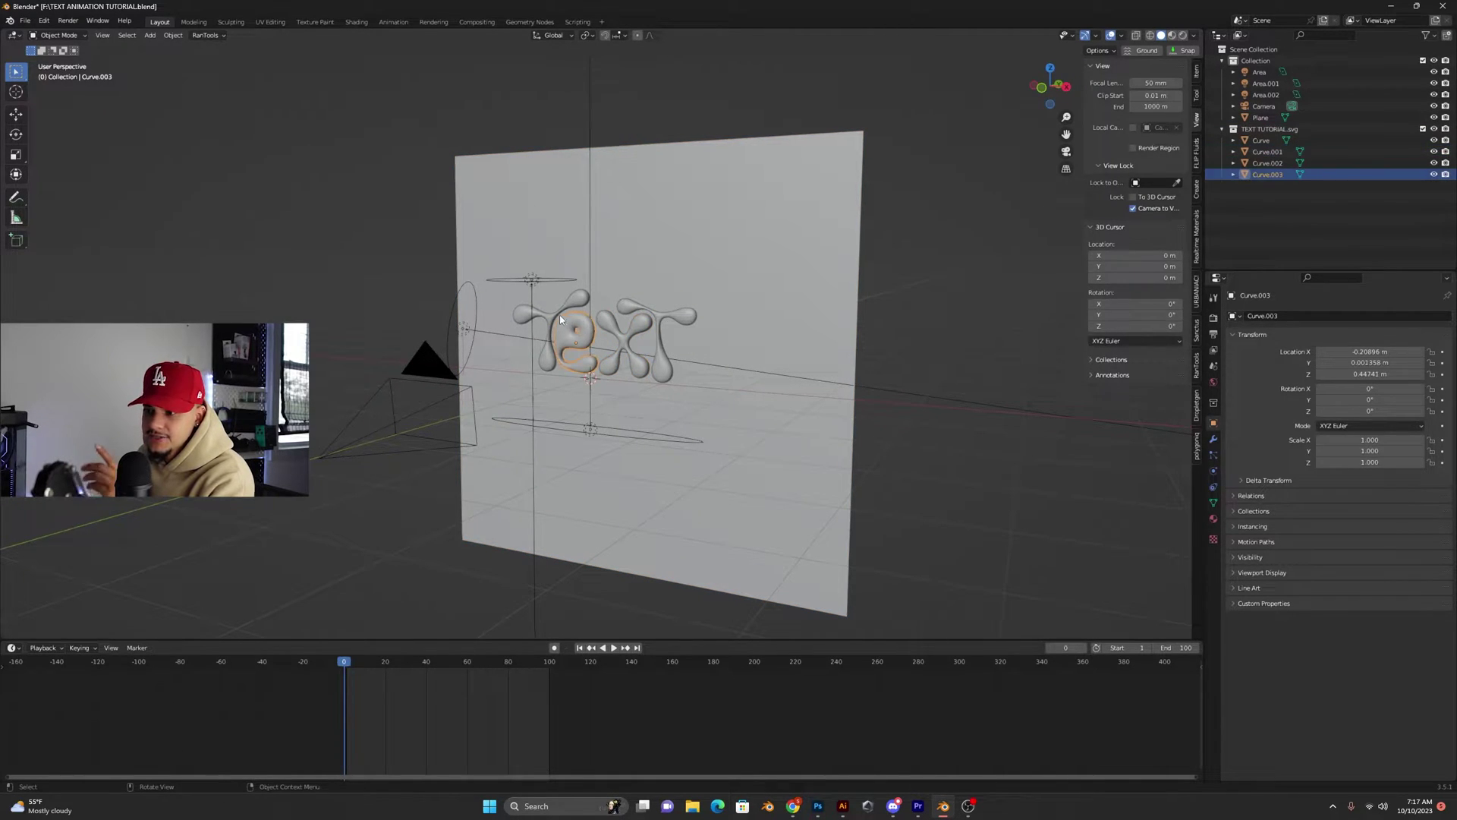
click(556, 316)
click(579, 330)
click(634, 335)
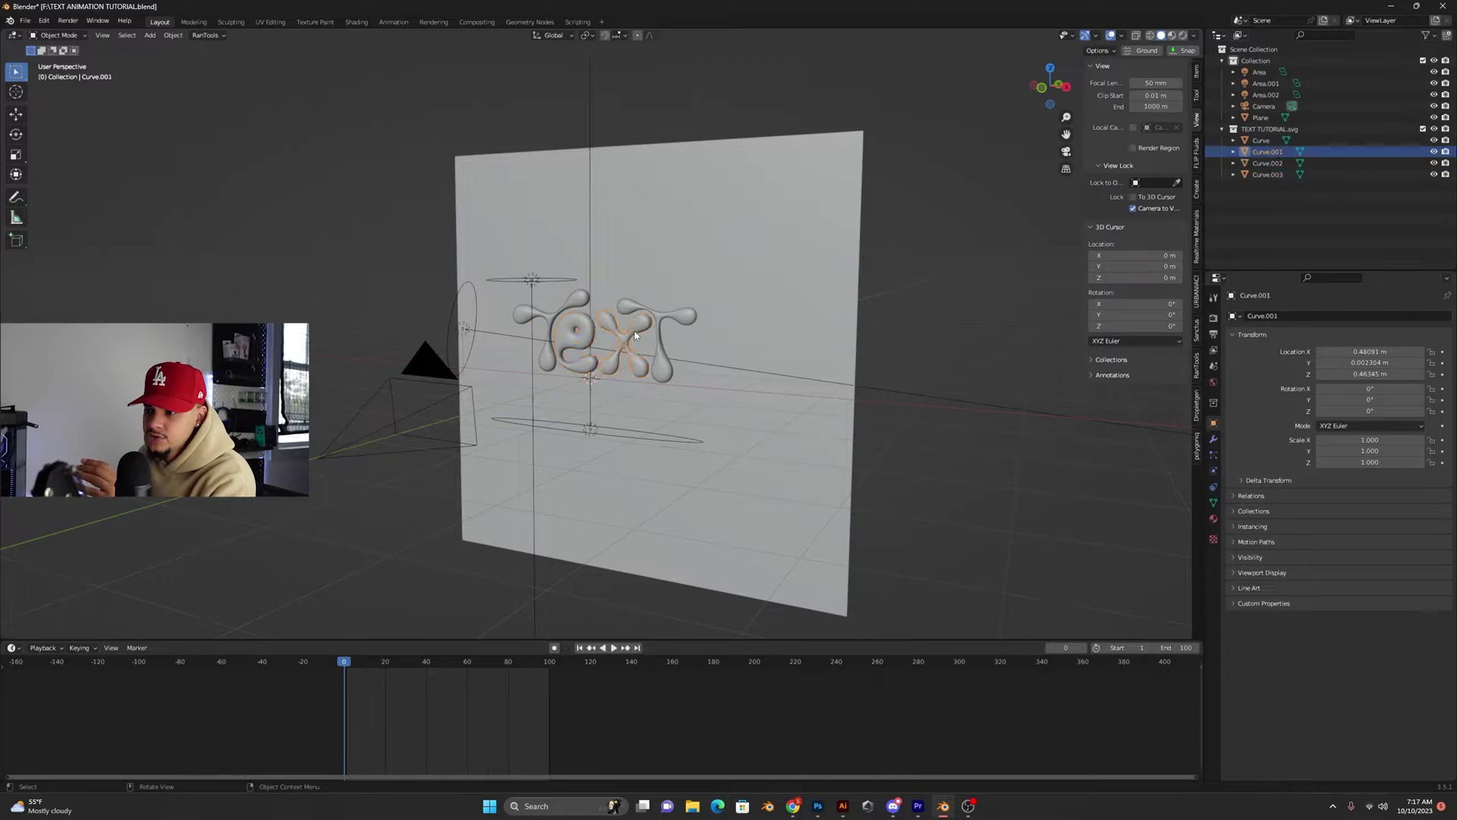
click(671, 320)
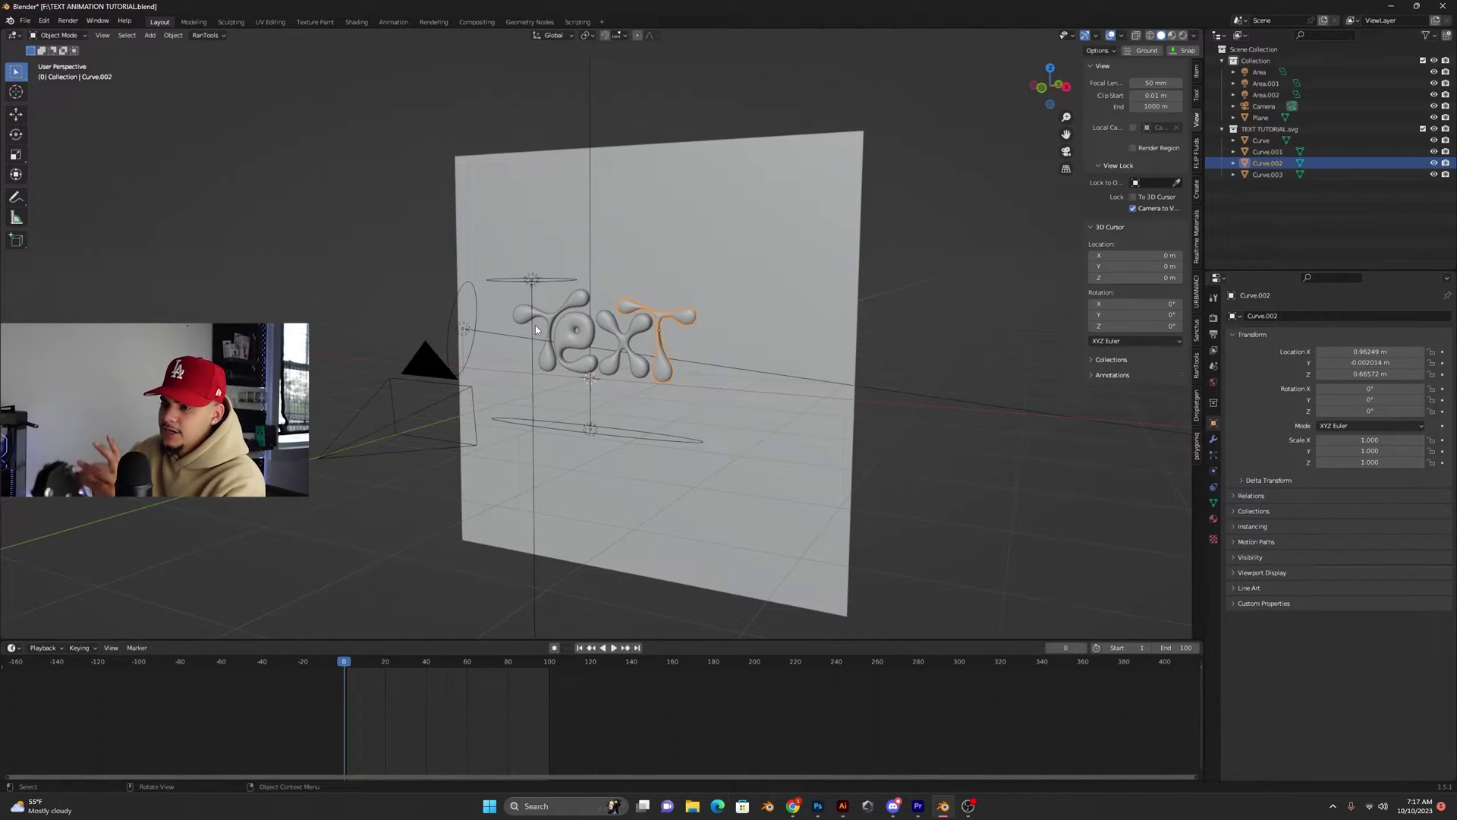
middle_drag(535, 325, 396, 389)
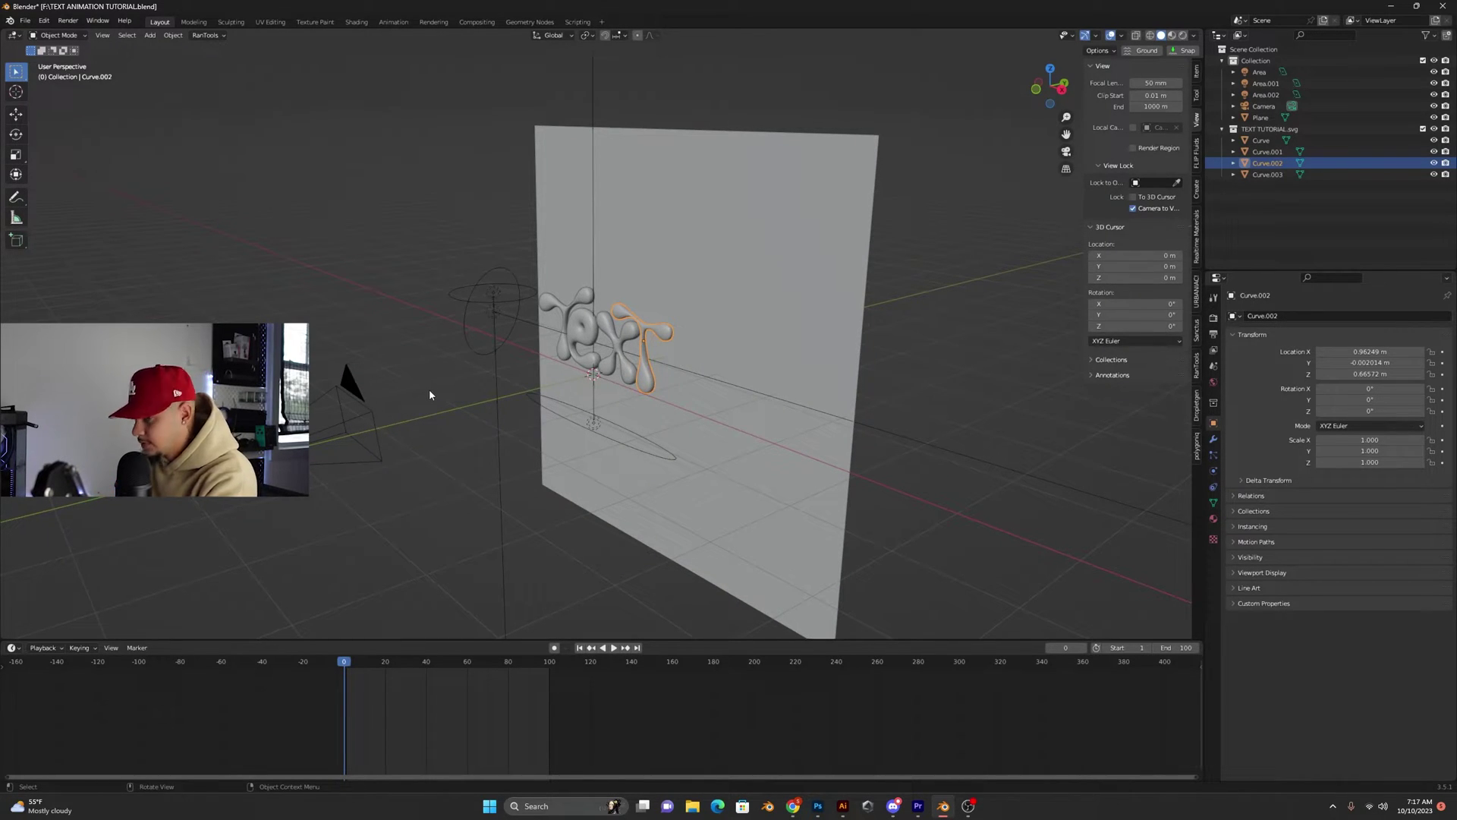
key(KP_0)
key(KP_0)
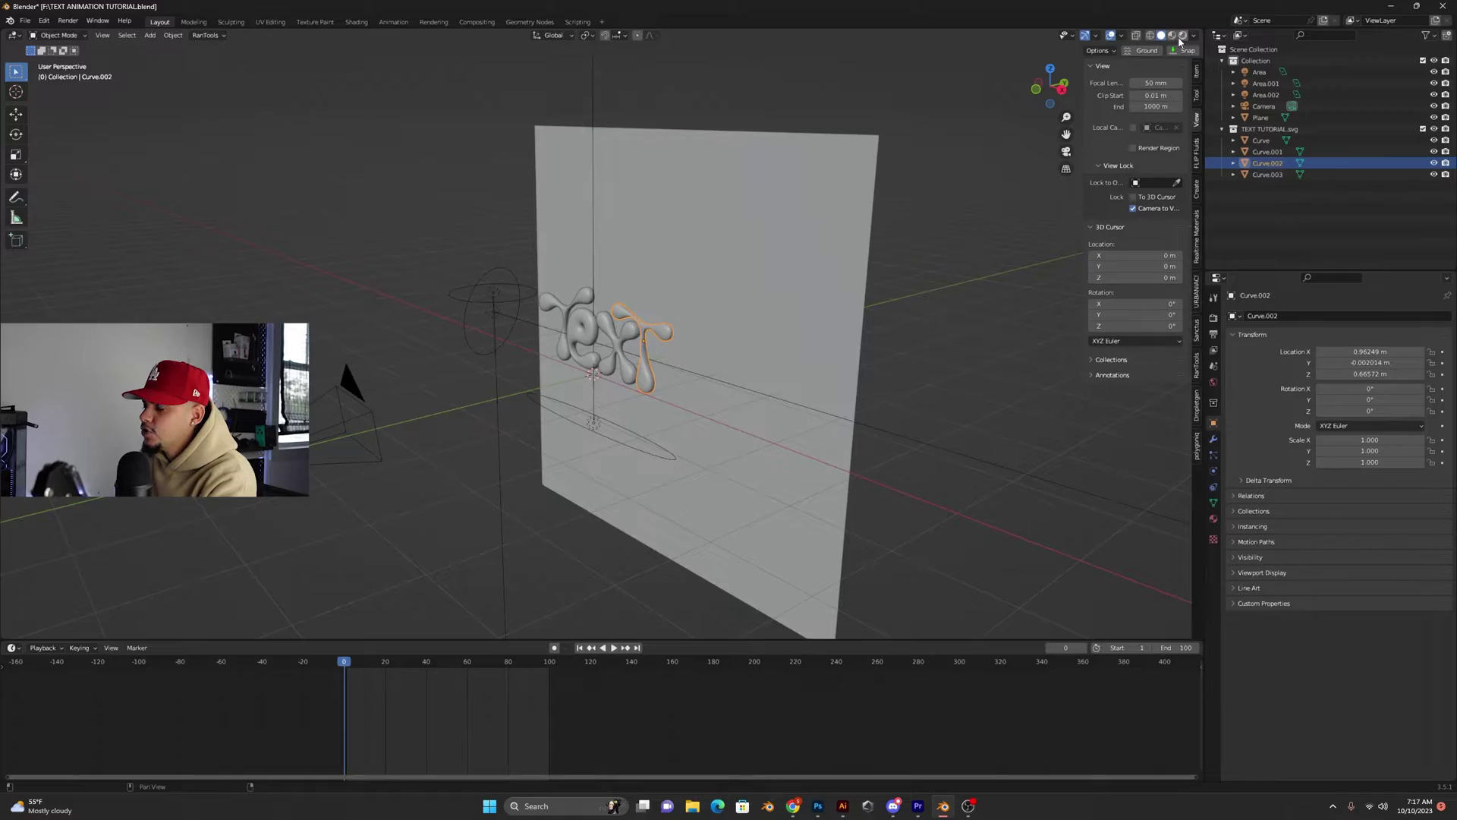
Switch the viewport to Rendered shading to preview the glowing green and pink chrome letters
click(1181, 35)
click(554, 390)
scroll(599, 346, up, 5)
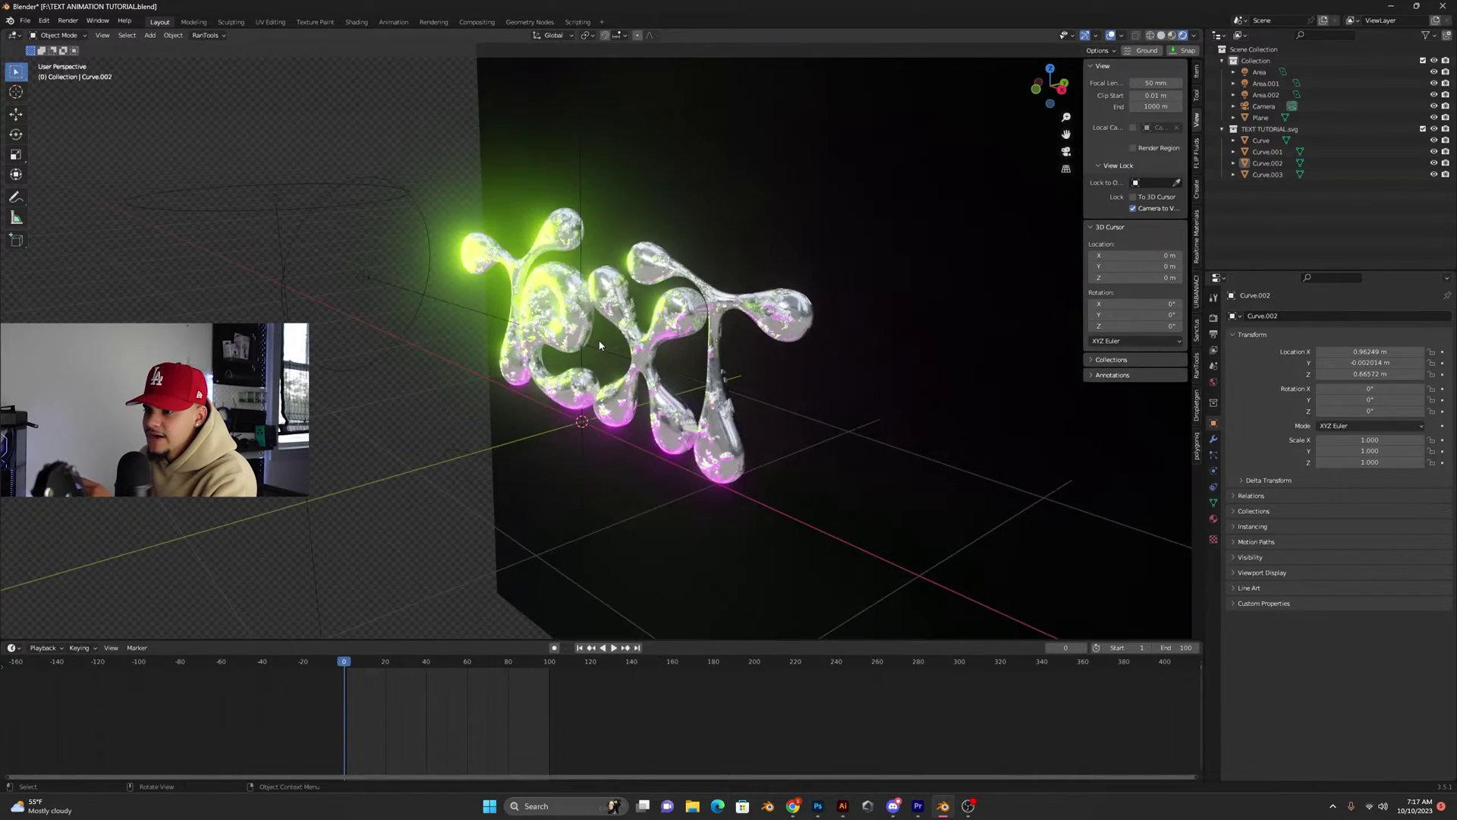
scroll(599, 345, up, 6)
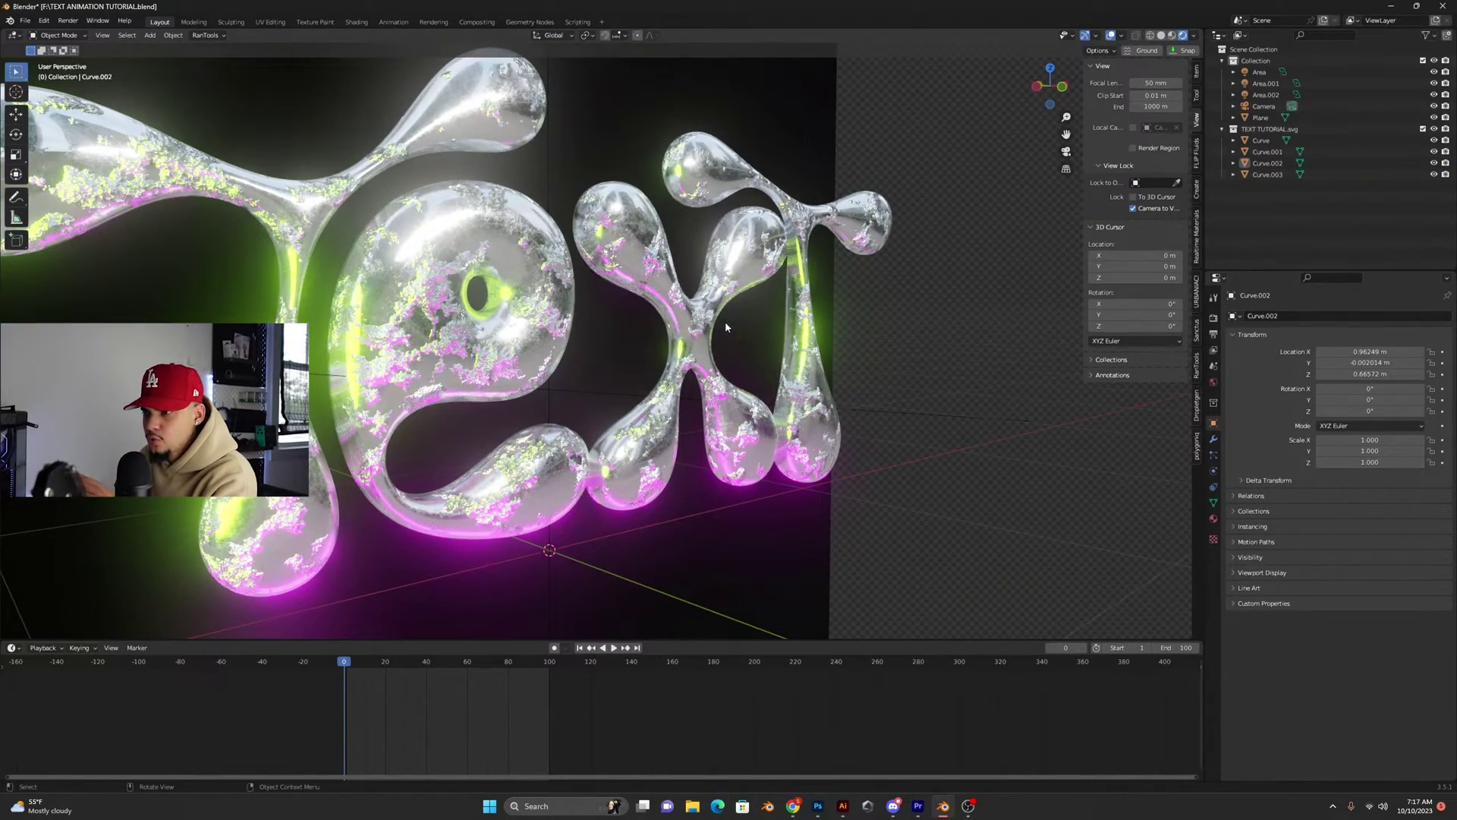
scroll(712, 328, down, 7)
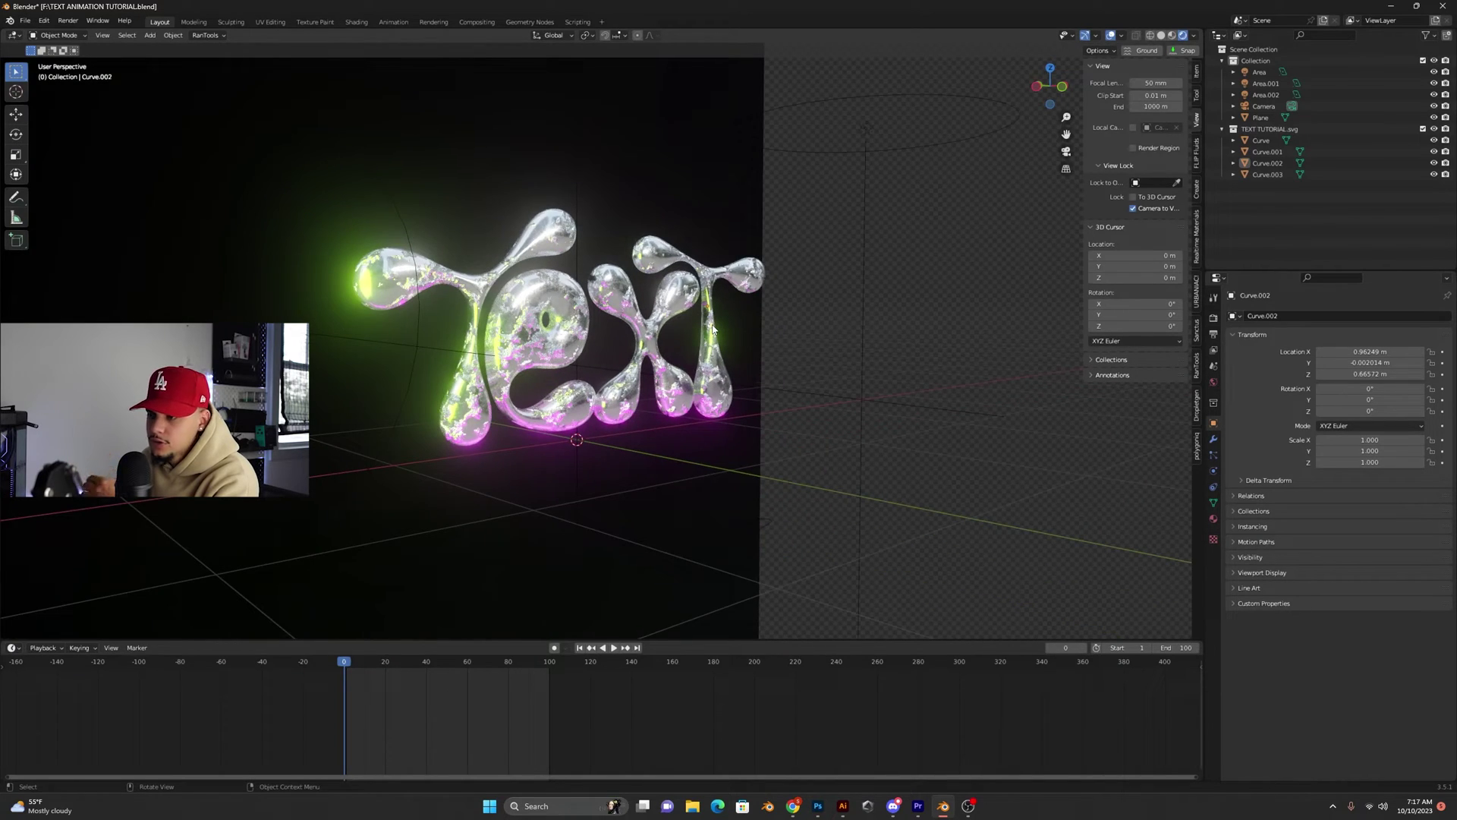
scroll(712, 327, down, 3)
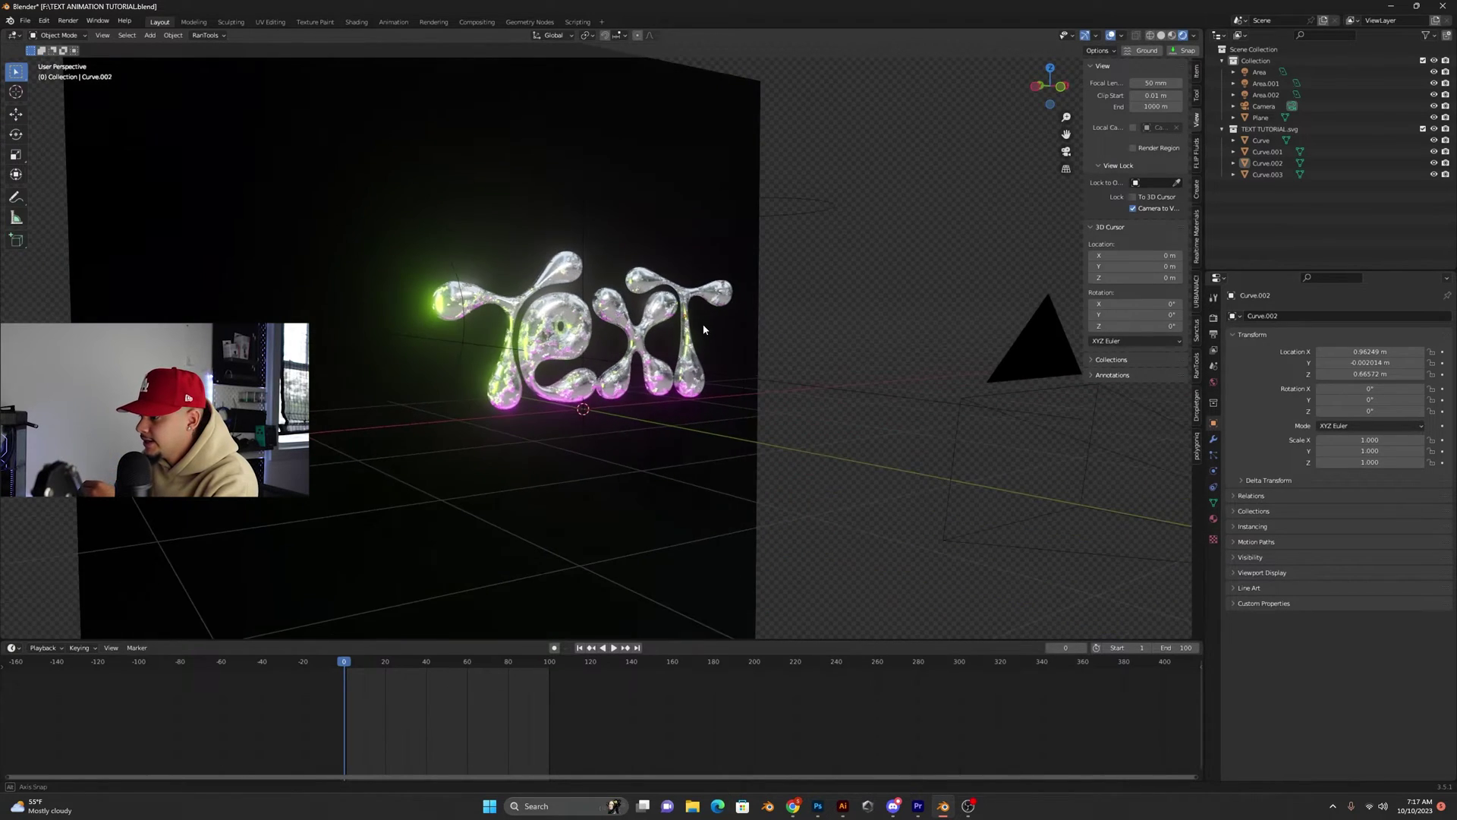
Show the canary_wharf_8k.exr World settings and orbit the view to face the text head-on
click(1212, 384)
scroll(833, 316, up, 3)
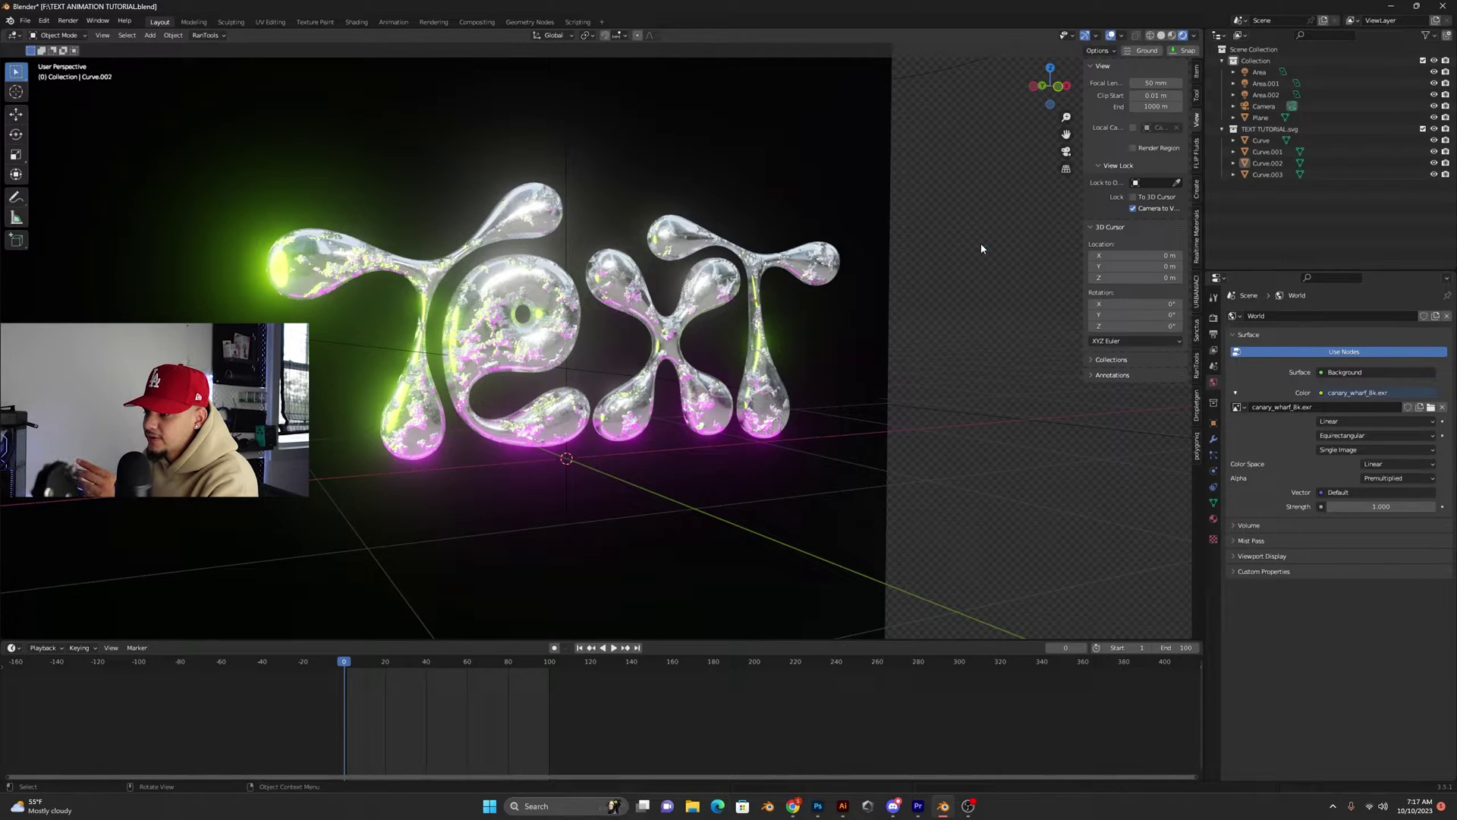
middle_drag(981, 249, 871, 345)
click(917, 254)
middle_drag(725, 361, 761, 354)
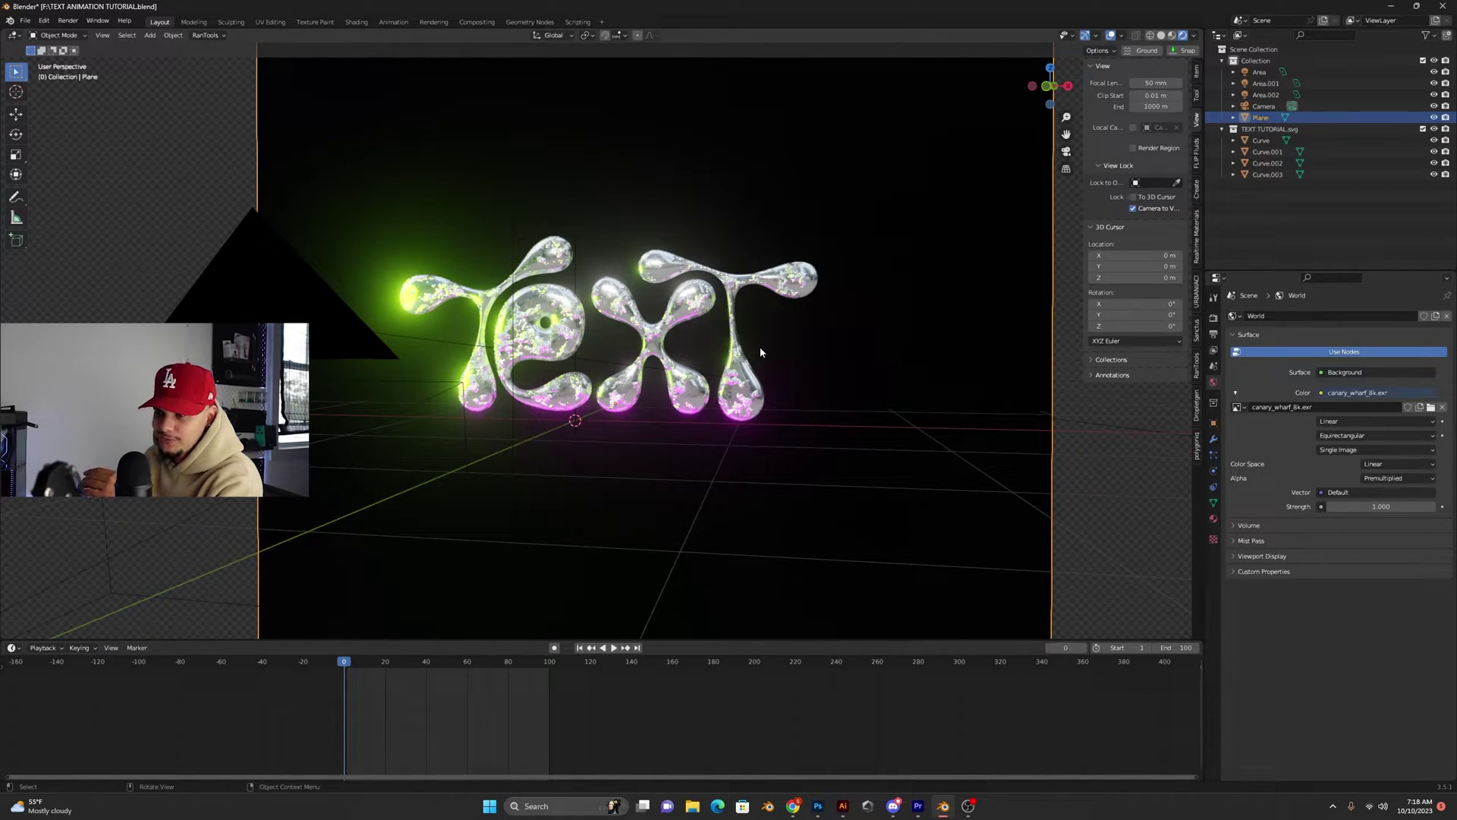
Split the workspace into two viewports, keeping camera view only on the right
key(KP_0)
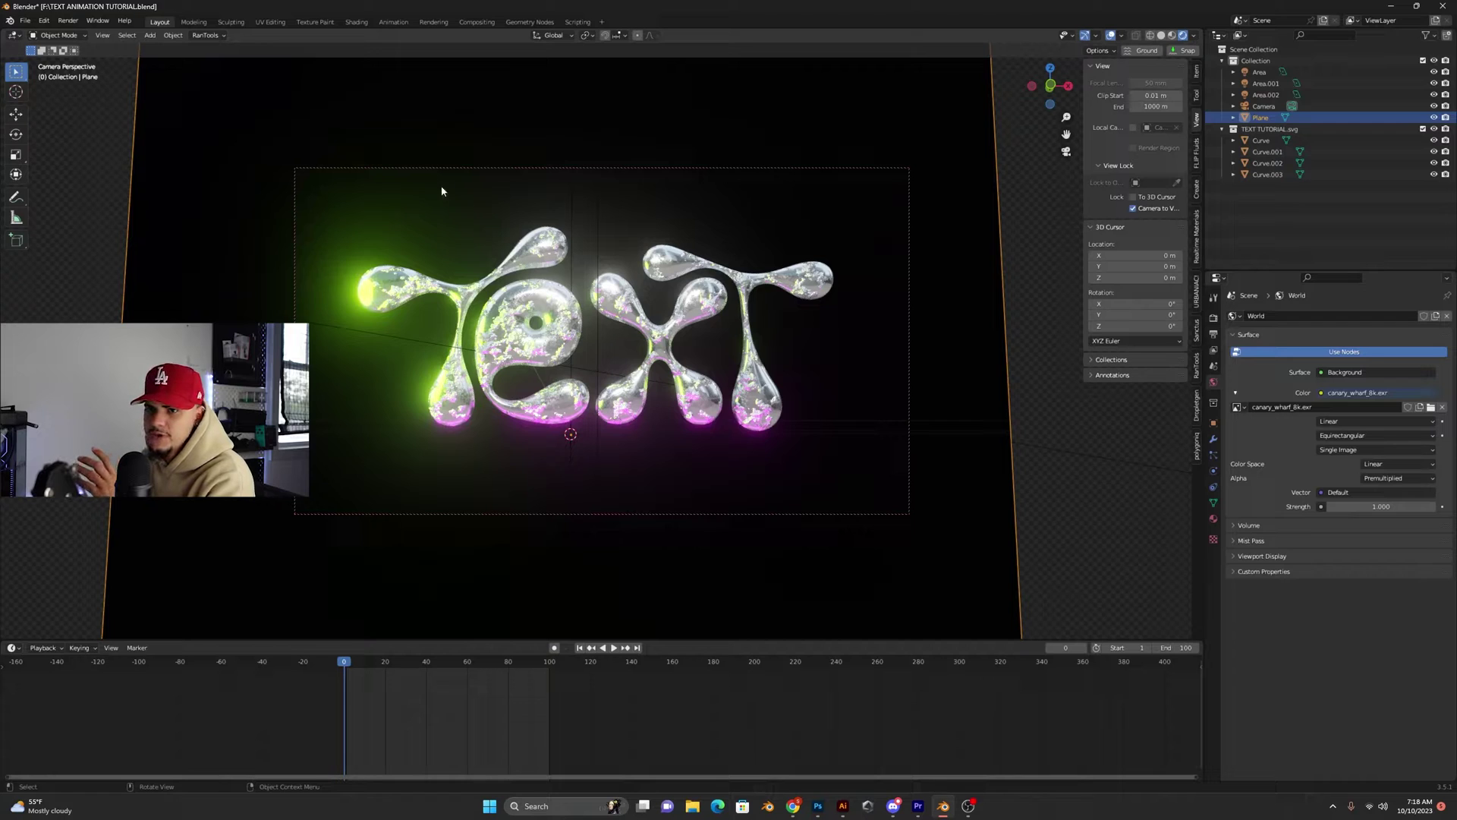
drag(3, 30, 675, 71)
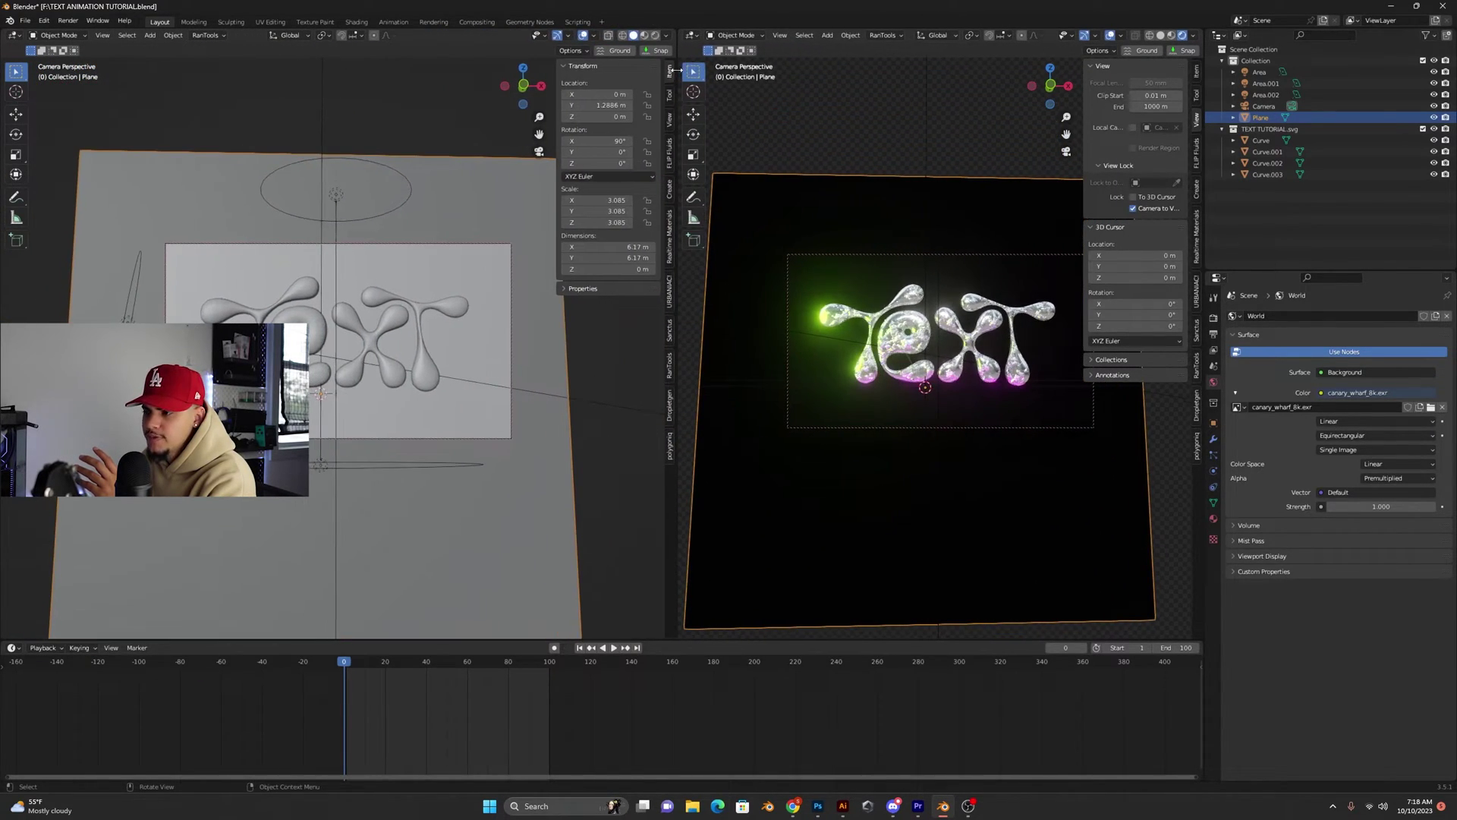
click(616, 349)
key(KP_4)
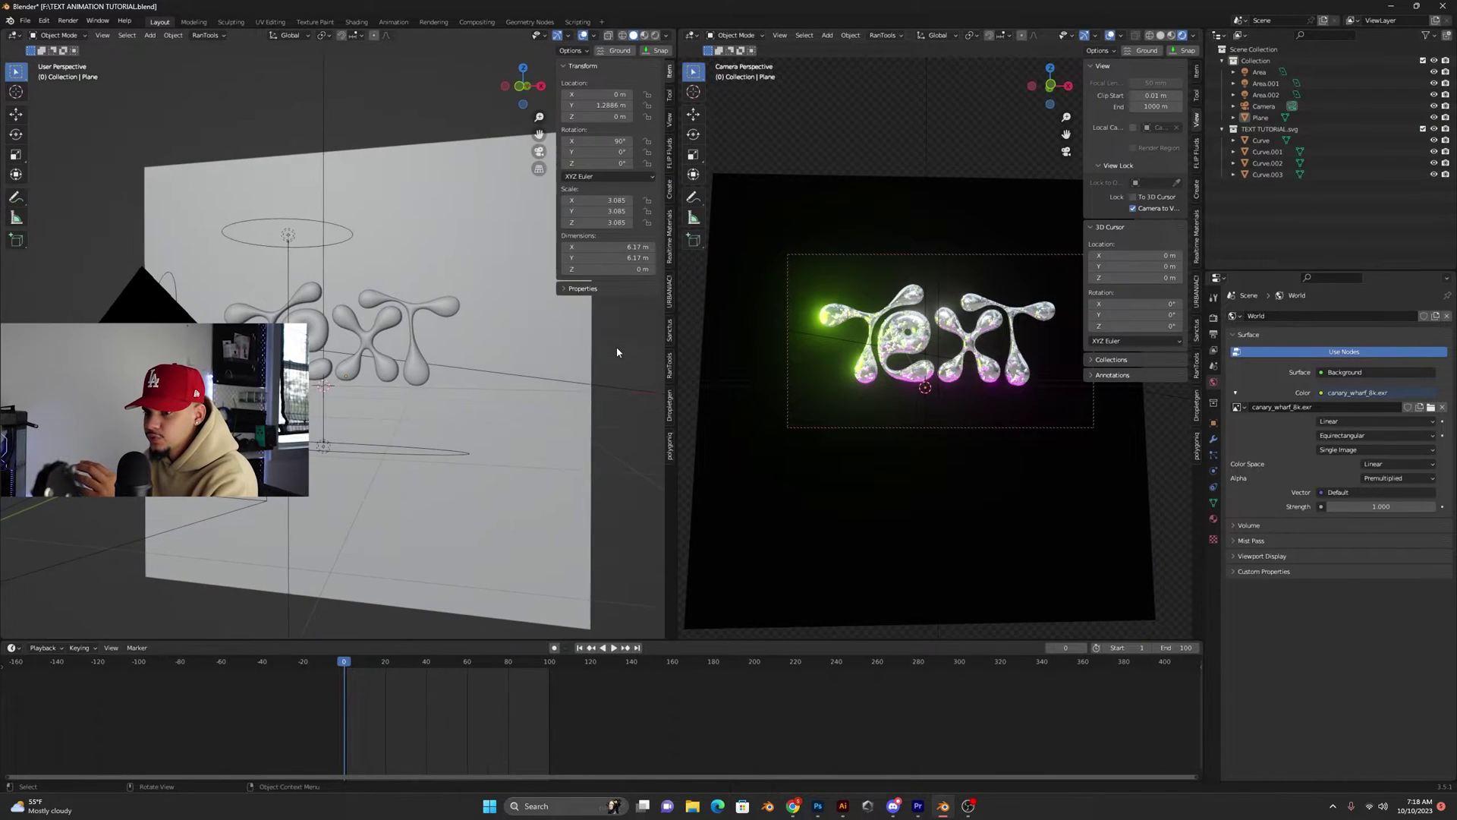
Orbit the left working view to a higher angle around the chrome letters
middle_drag(497, 426, 588, 390)
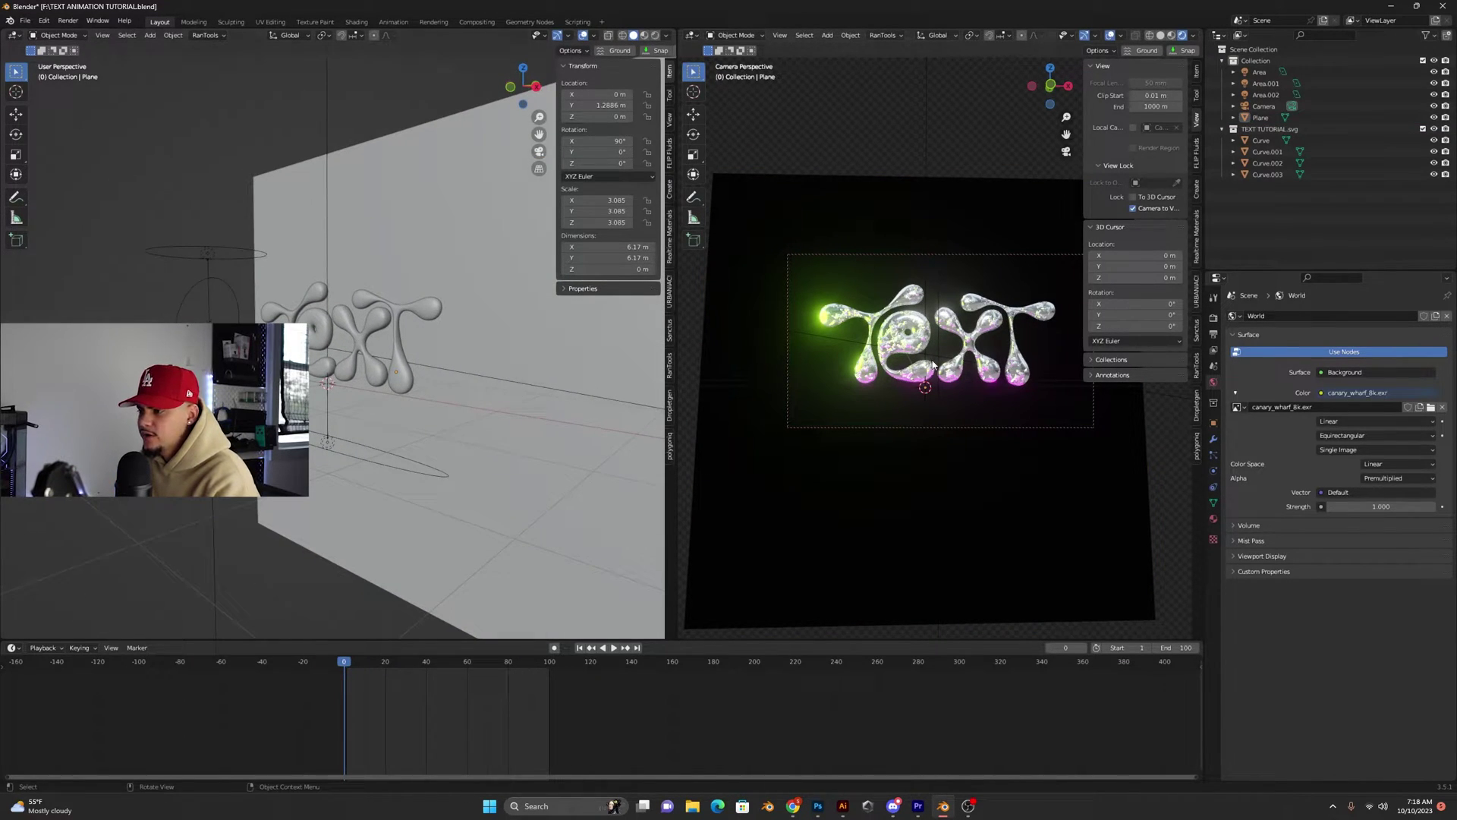
middle_drag(933, 365, 933, 366)
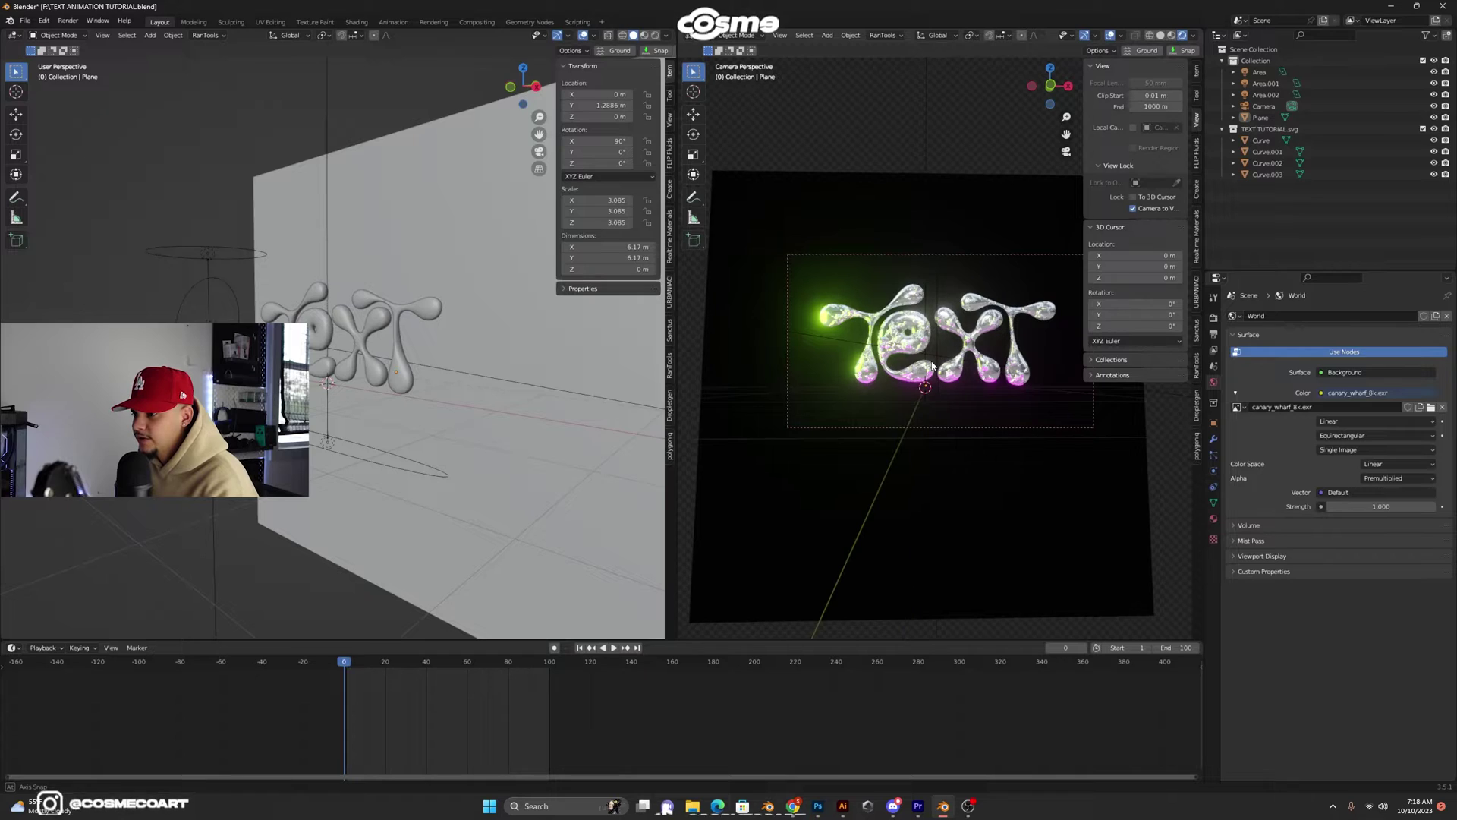
mouse_move(425, 303)
middle_down()
mouse_move(495, 301)
mouse_move(425, 313)
middle_up()
scroll(405, 318, up, 3)
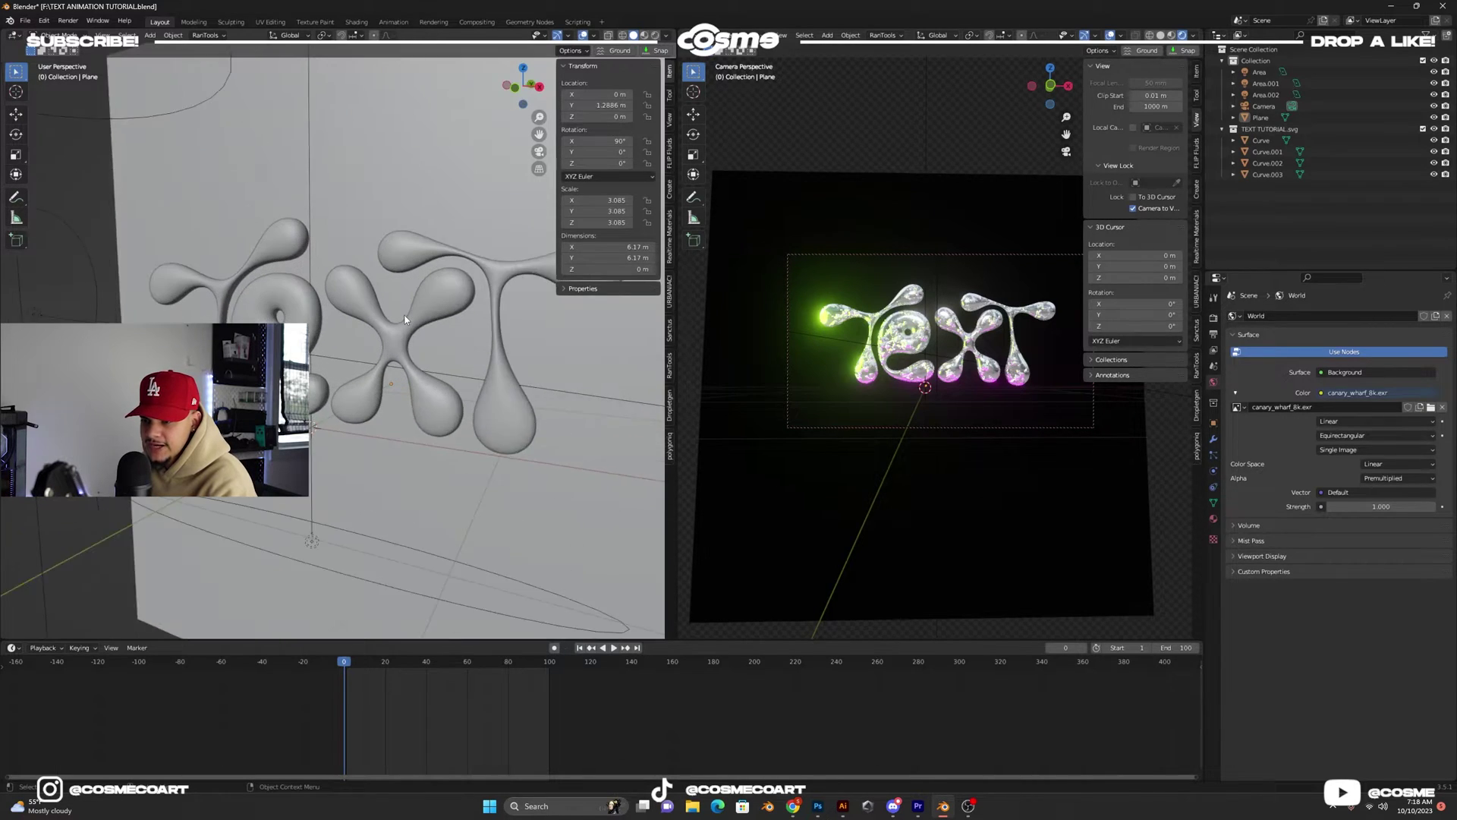
scroll(404, 319, up, 3)
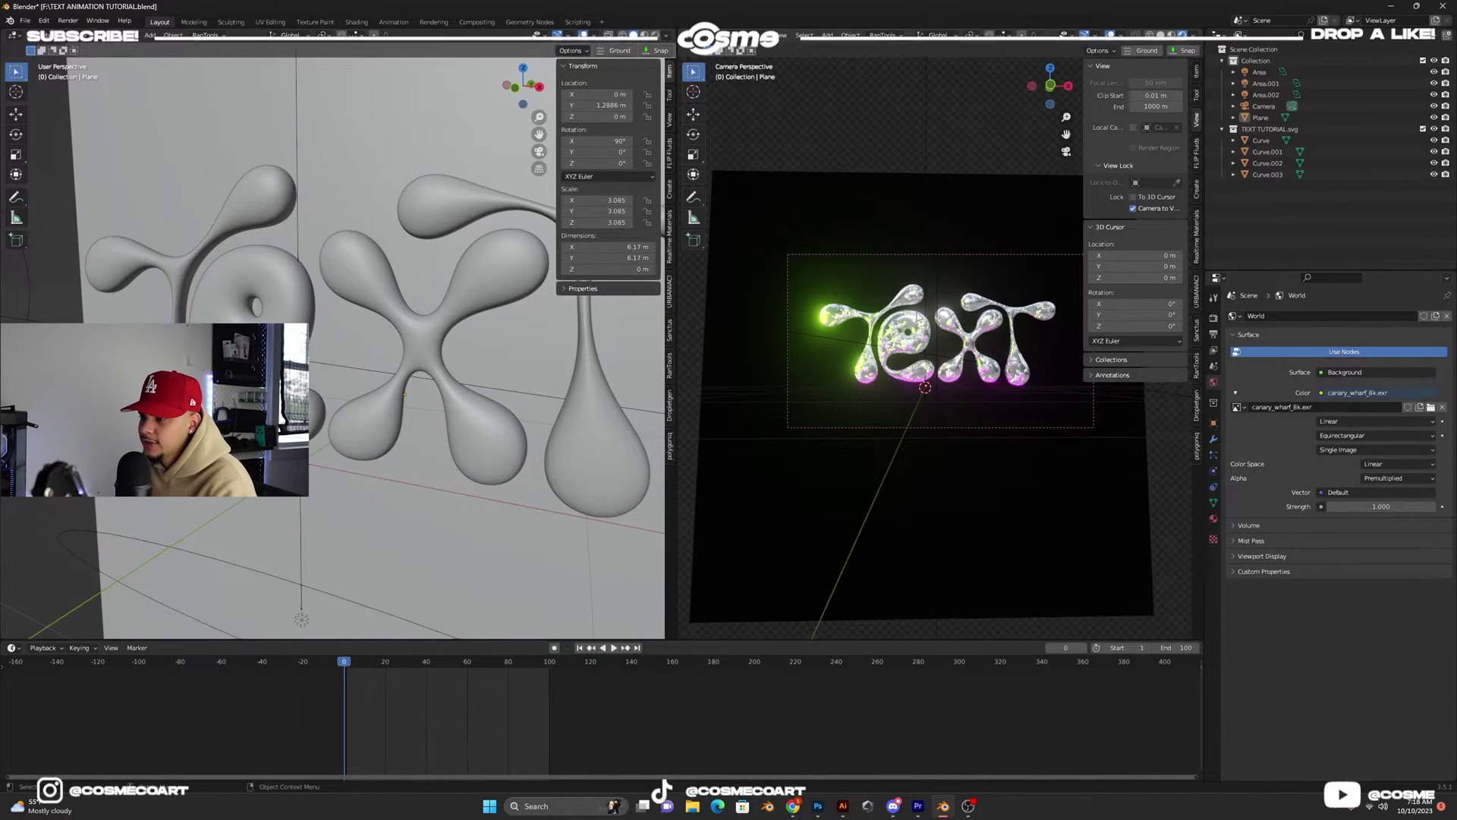
scroll(264, 274, down, 4)
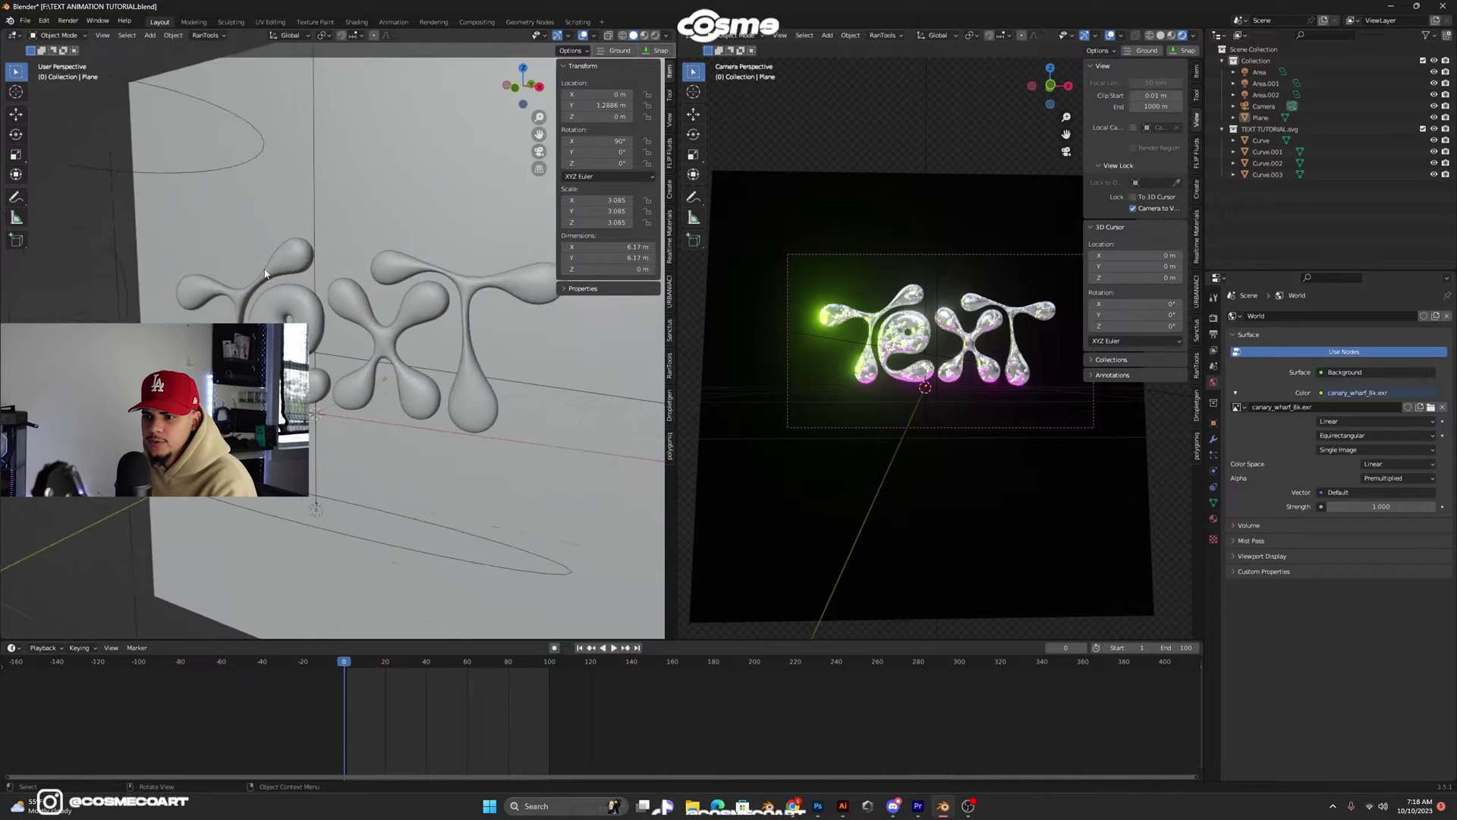
scroll(265, 274, down, 2)
middle_drag(276, 274, 404, 522)
scroll(404, 522, up, 2)
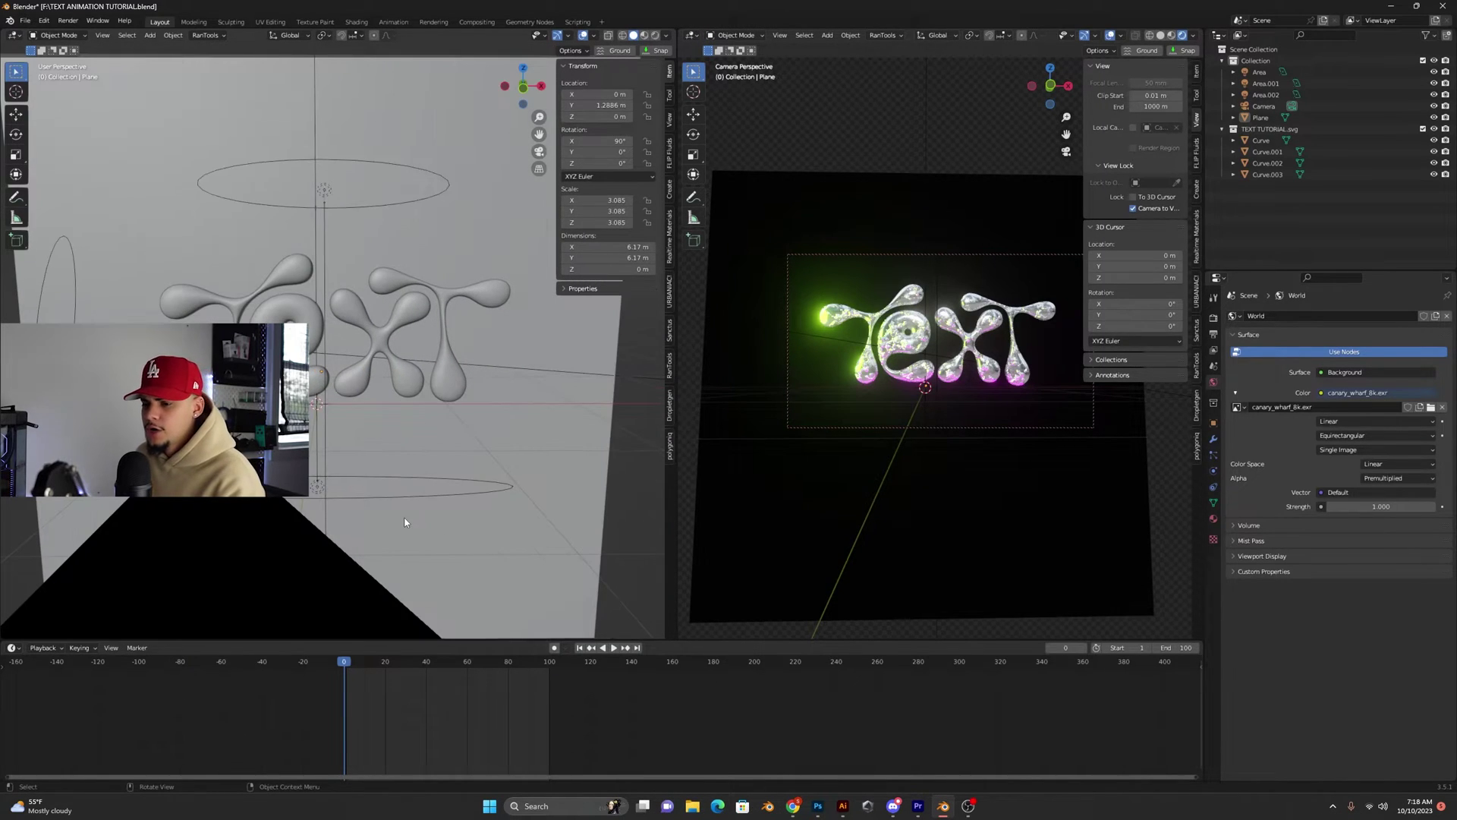
Enlarge the timeline and extend the animation end to frame 101
drag(444, 641, 445, 570)
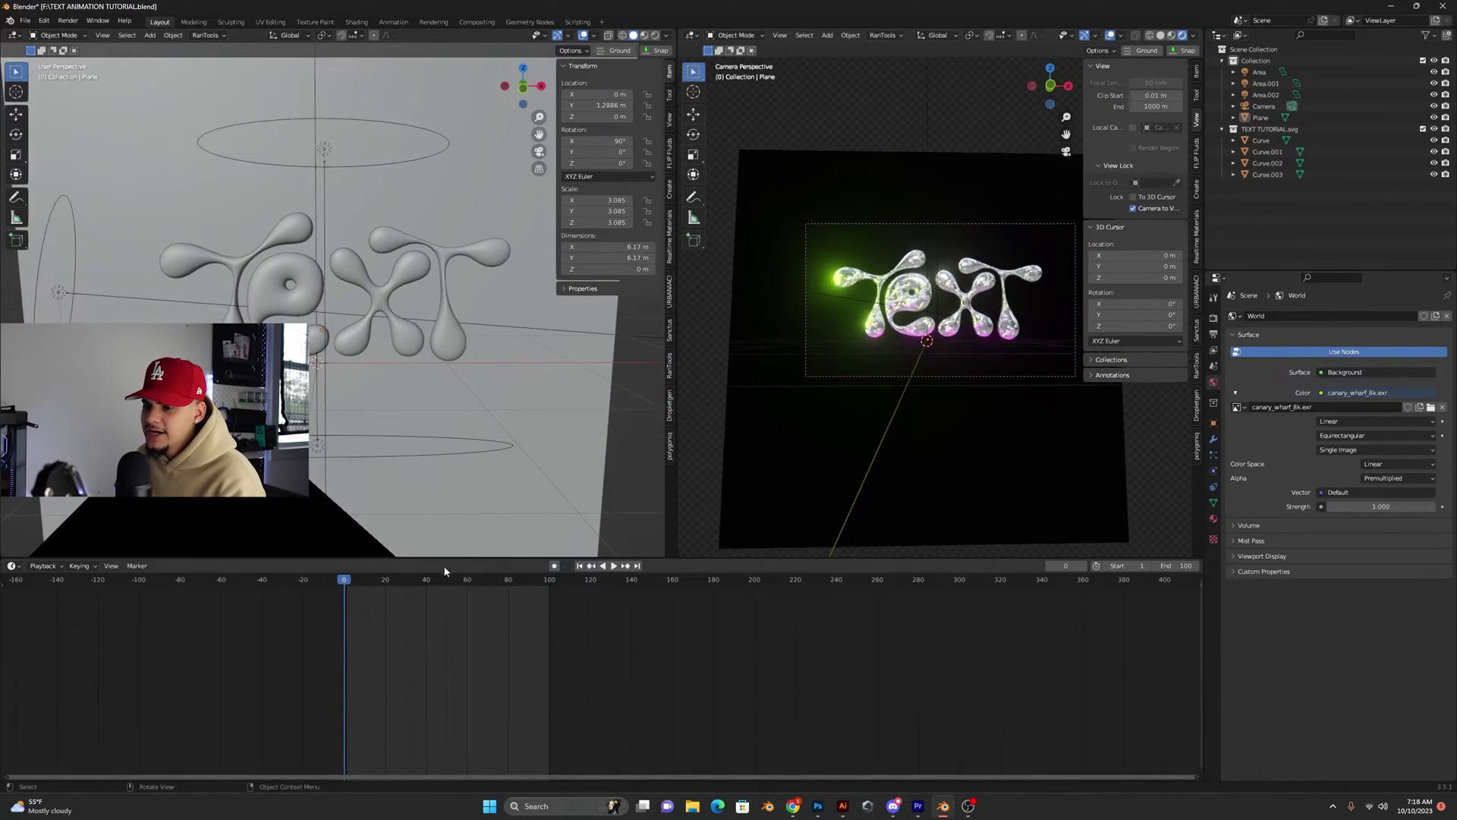
drag(349, 583, 351, 584)
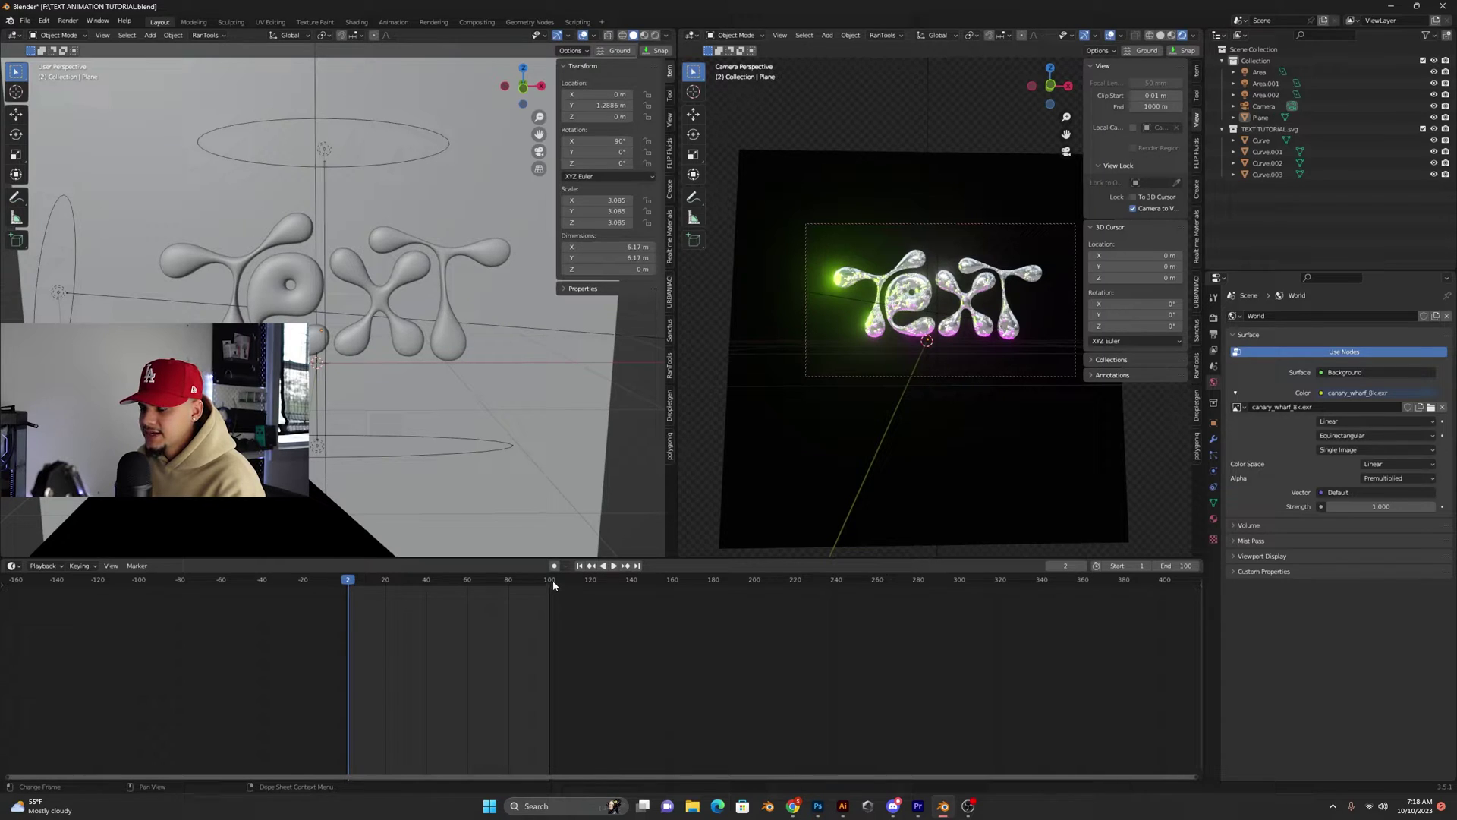
drag(1173, 565, 1169, 565)
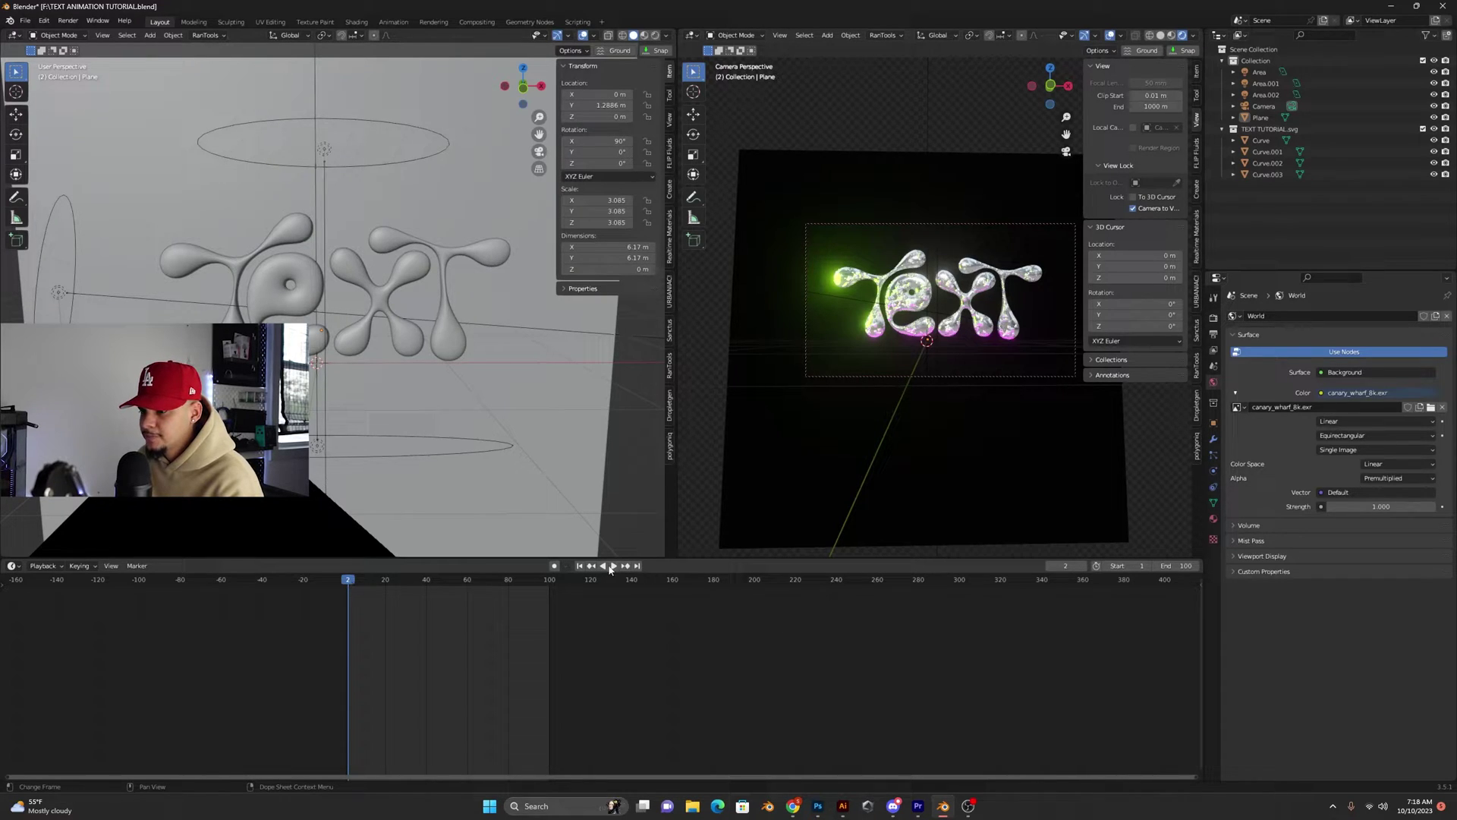
click(580, 567)
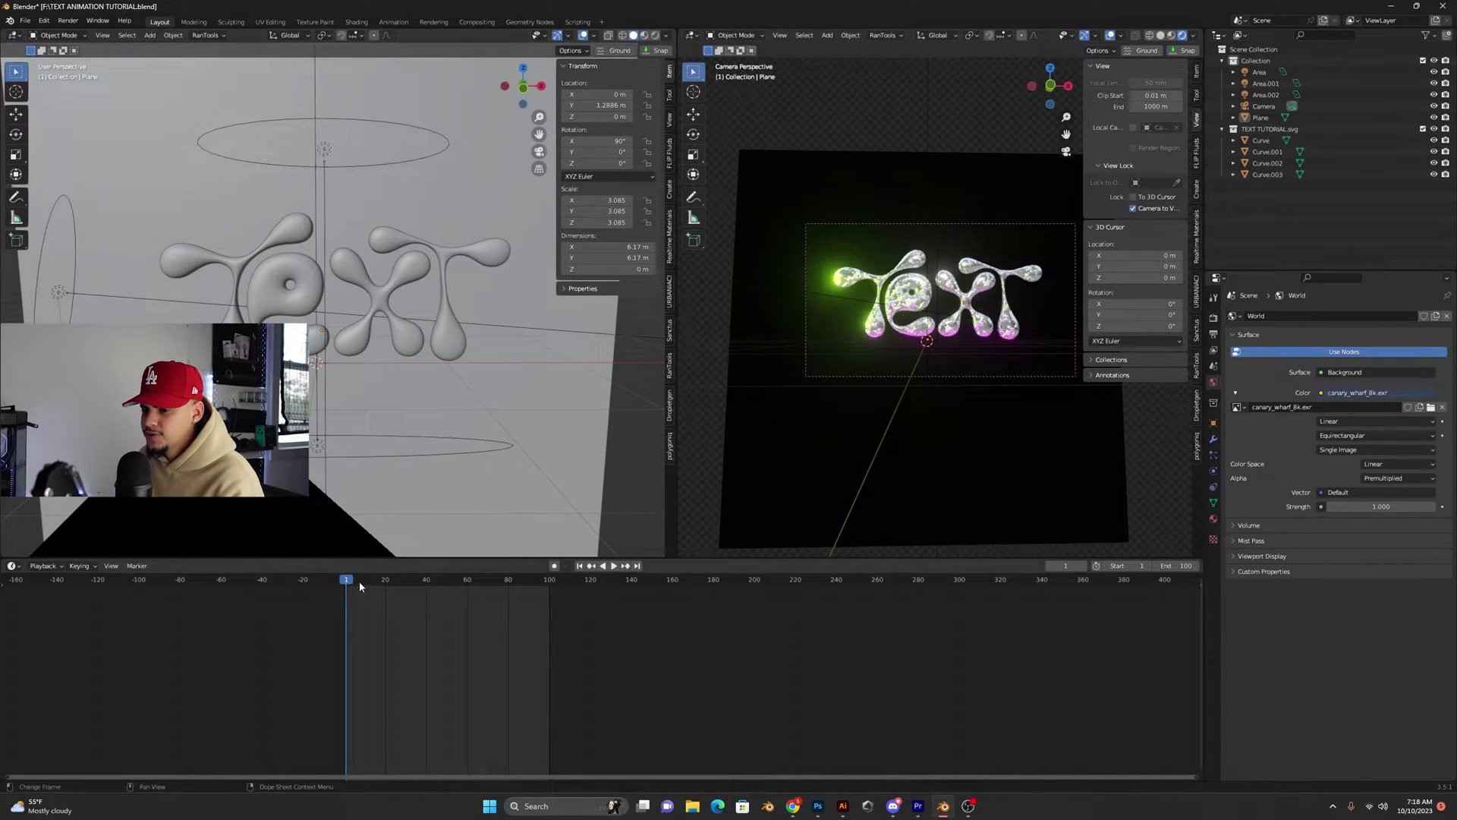
Select the first letter T (Curve) at frame 100 and orbit the left view
click(242, 283)
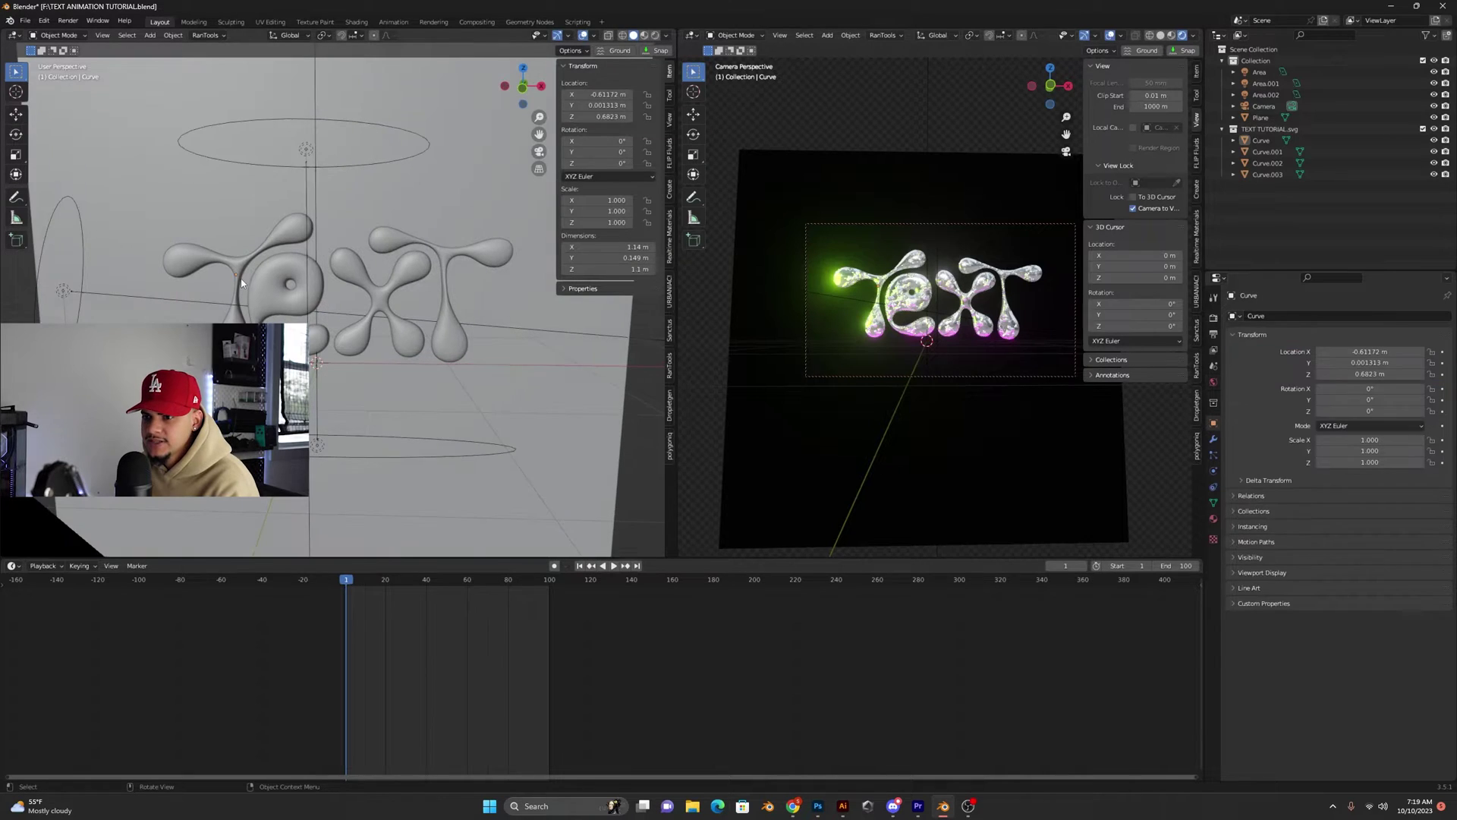
click(235, 274)
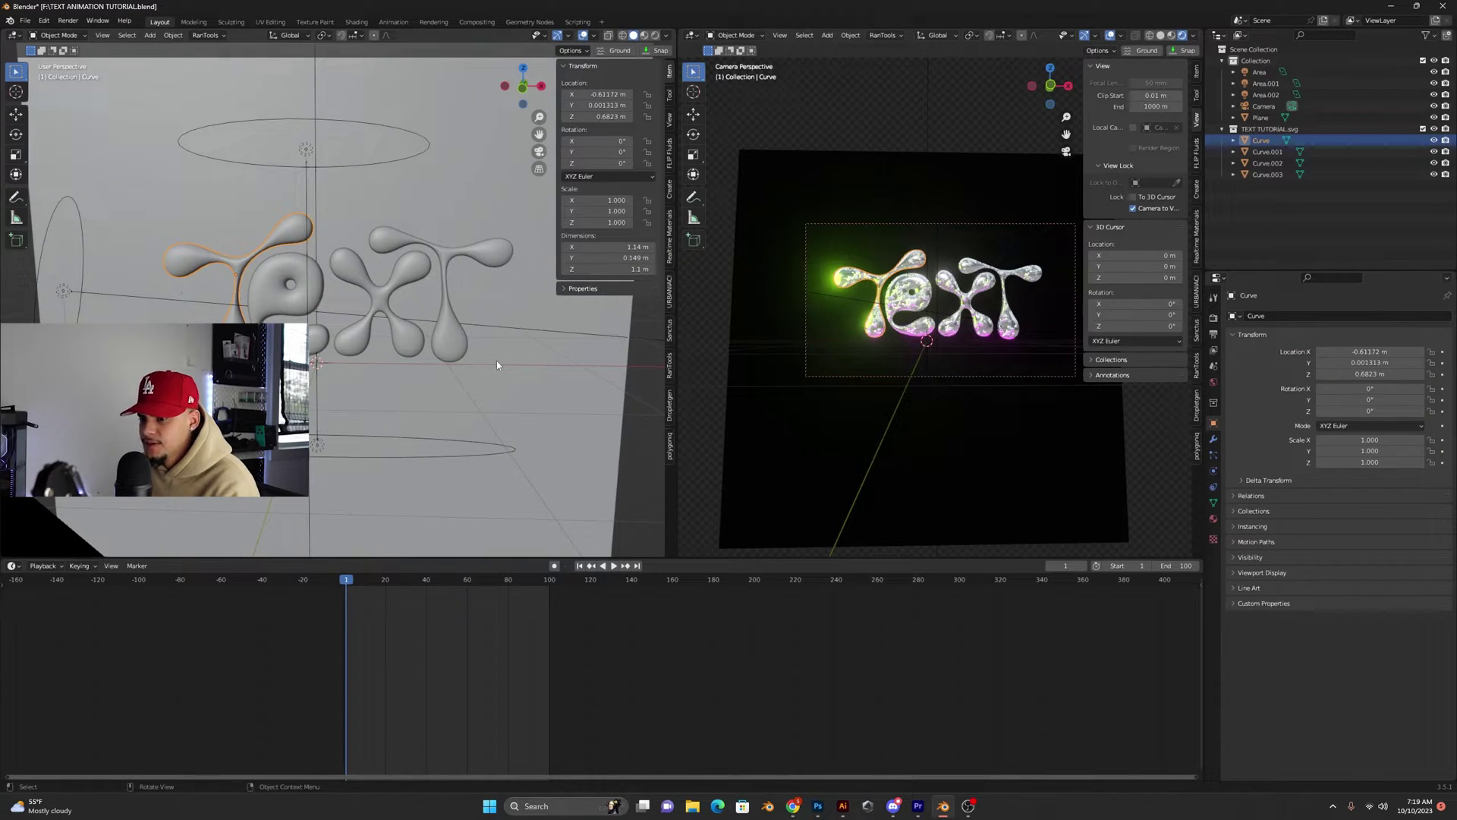
click(636, 566)
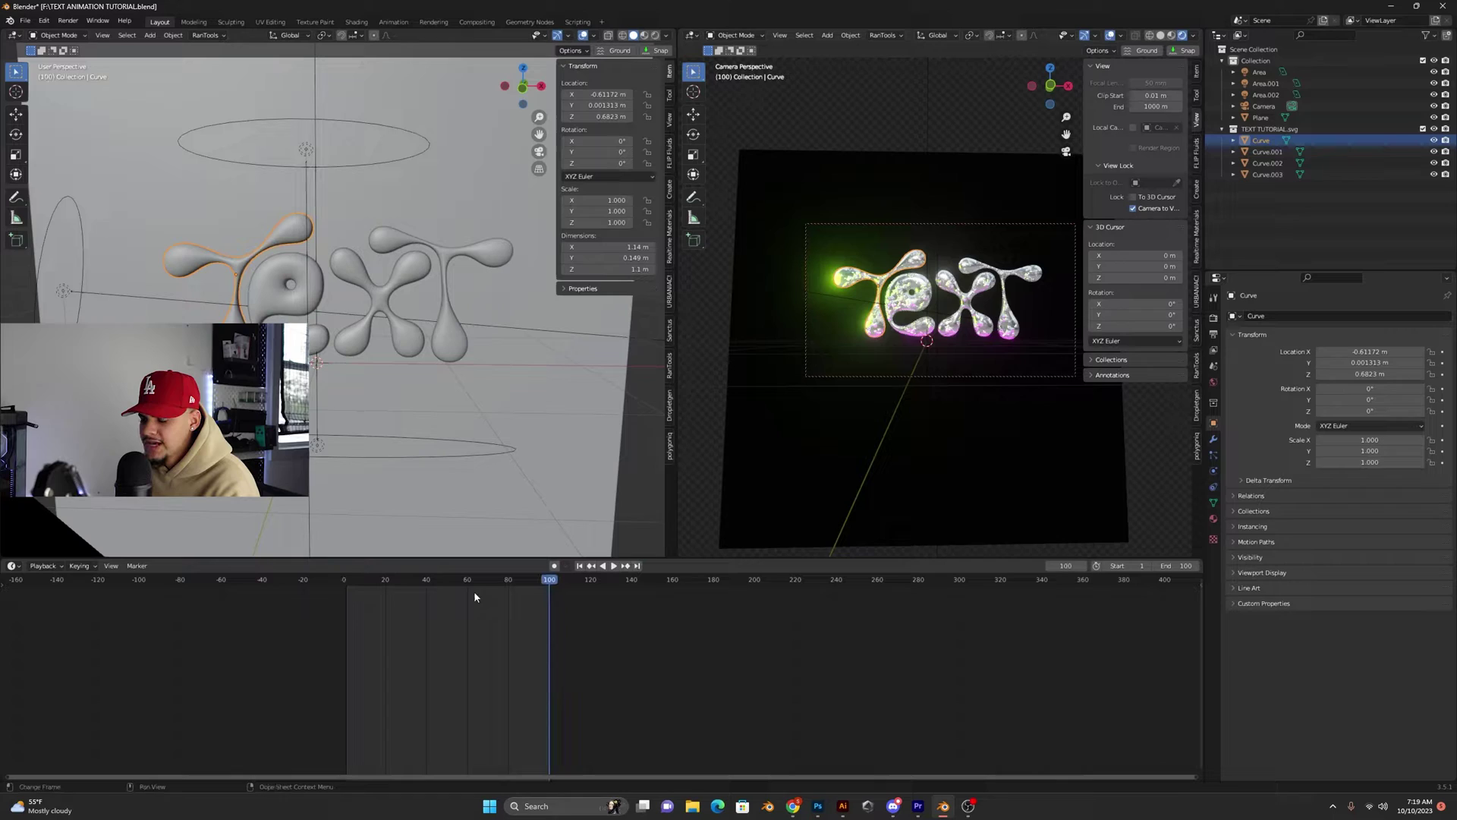
middle_drag(495, 398, 488, 399)
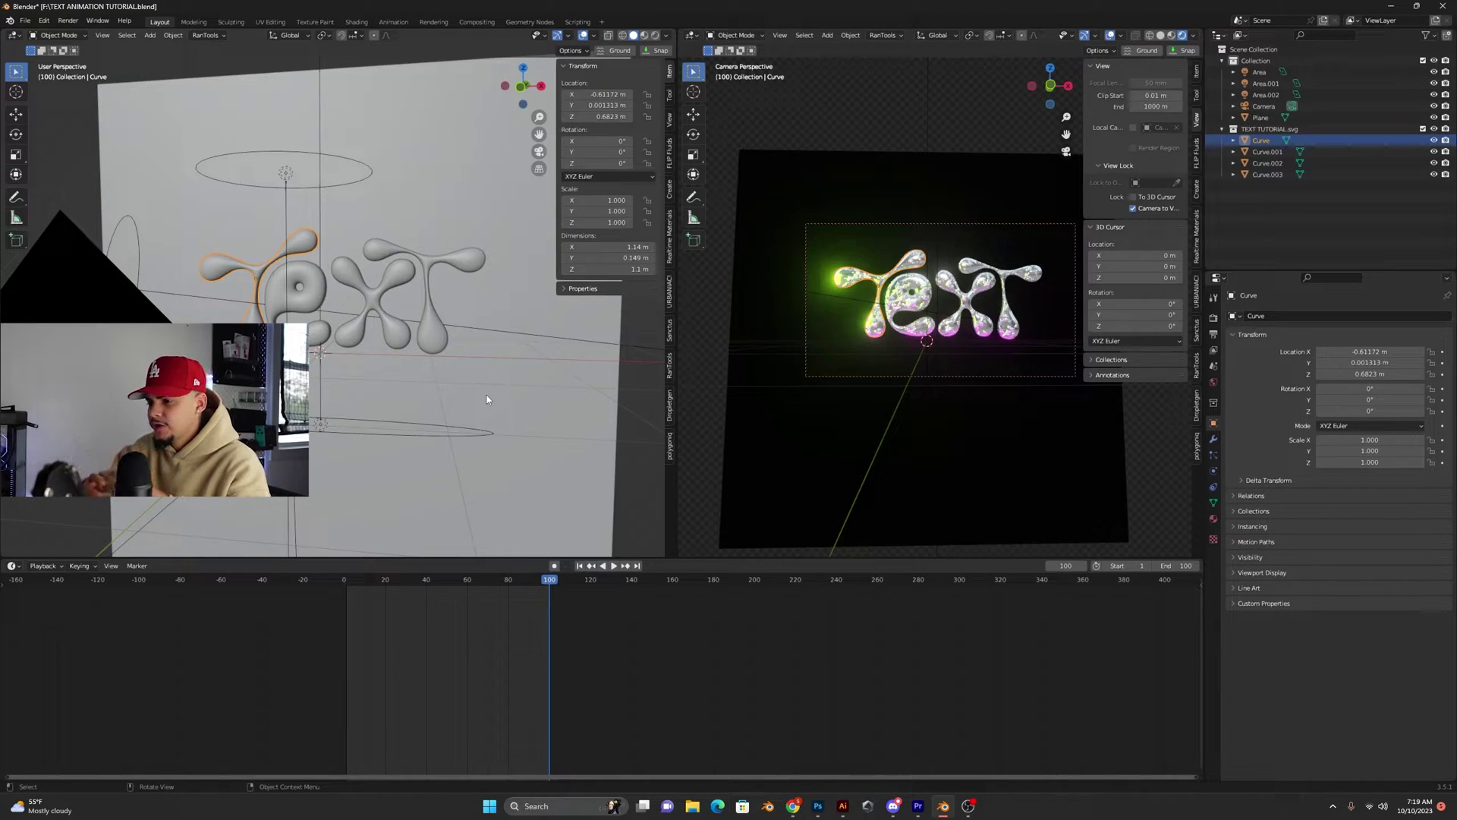
middle_drag(372, 279, 306, 371)
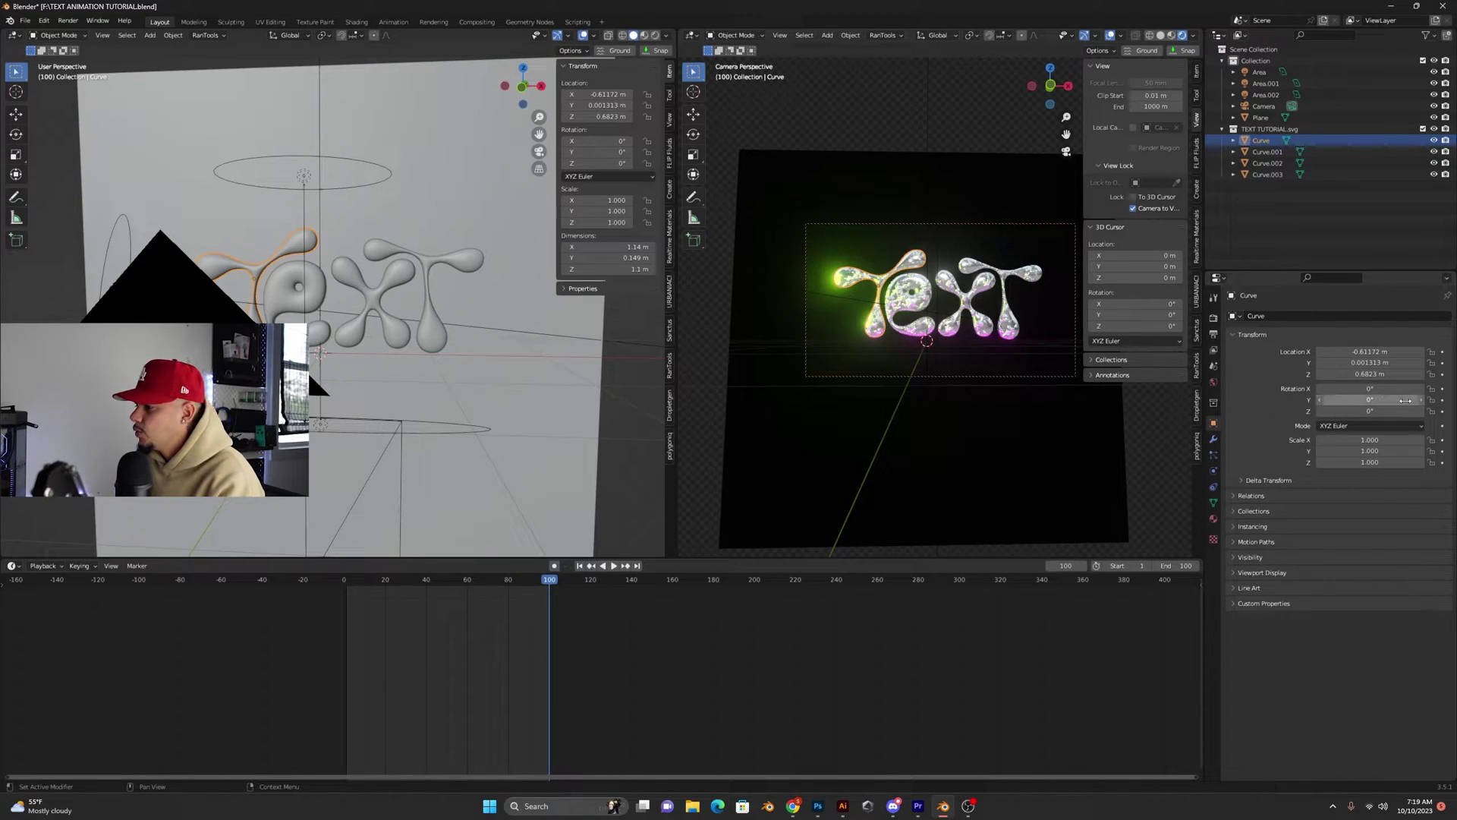
Key the T's Z rotation and height at frame 100, then raise it at frame 1
click(1442, 410)
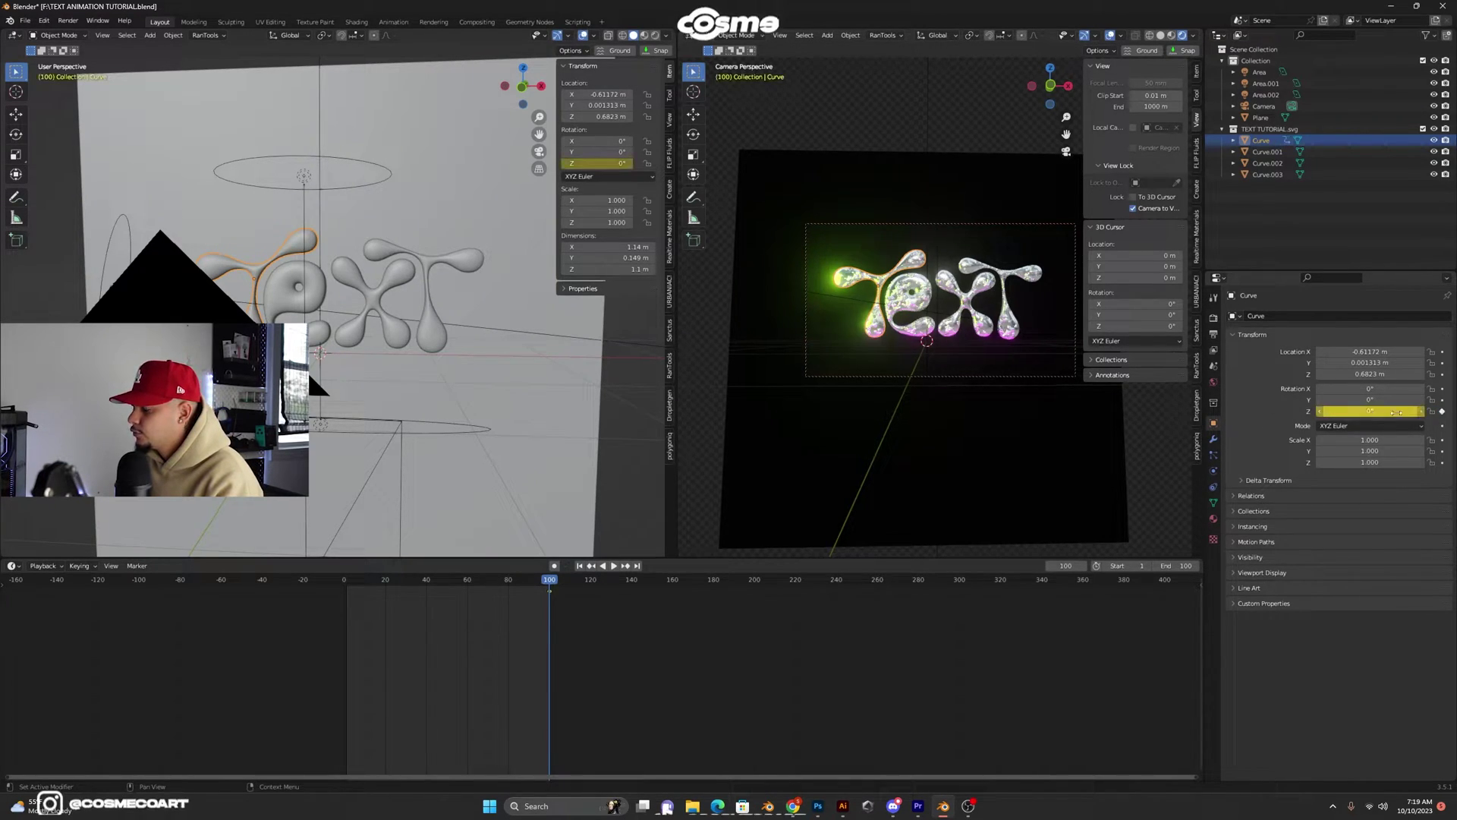
click(1442, 374)
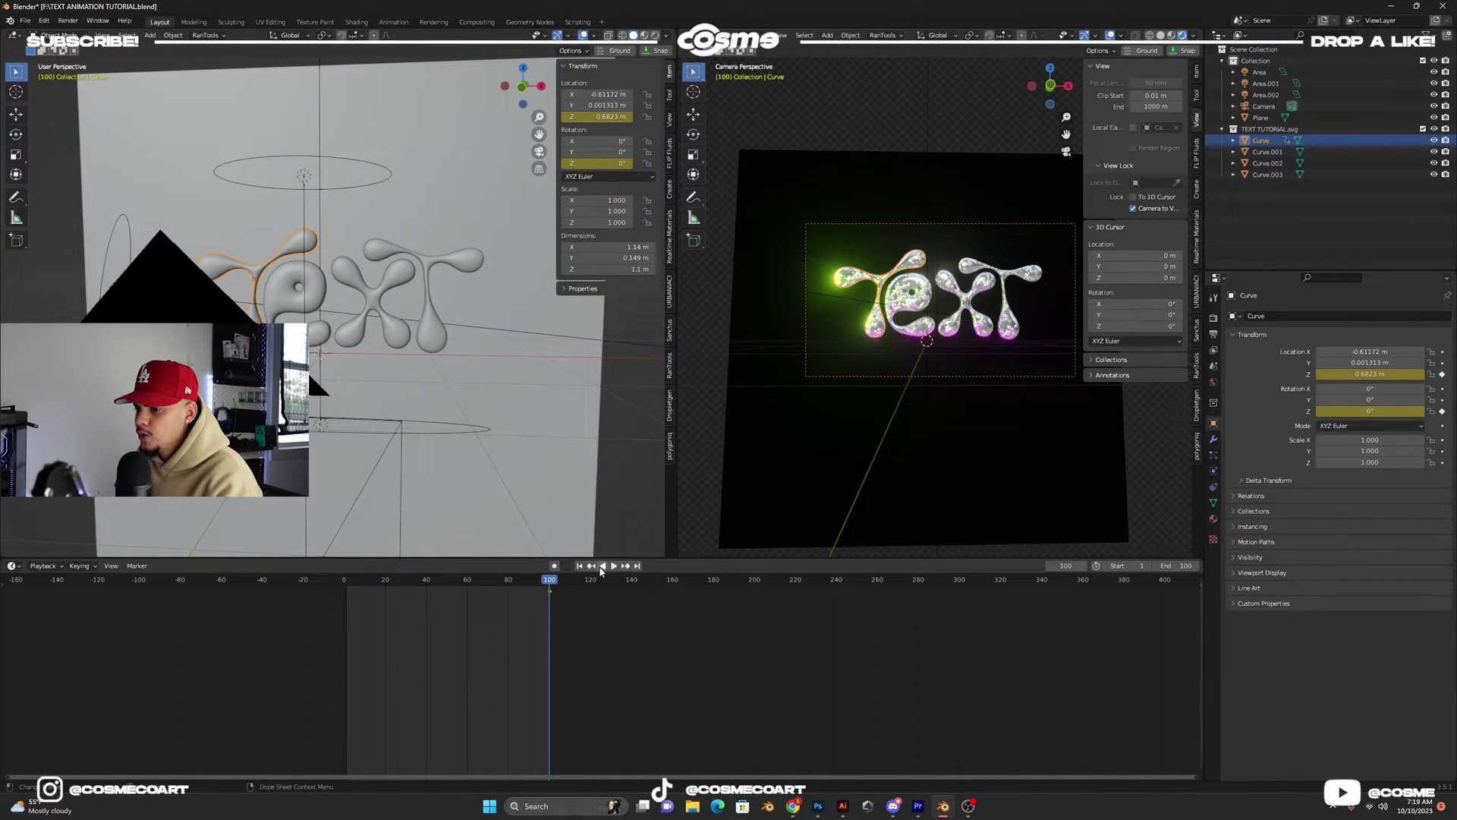
click(579, 566)
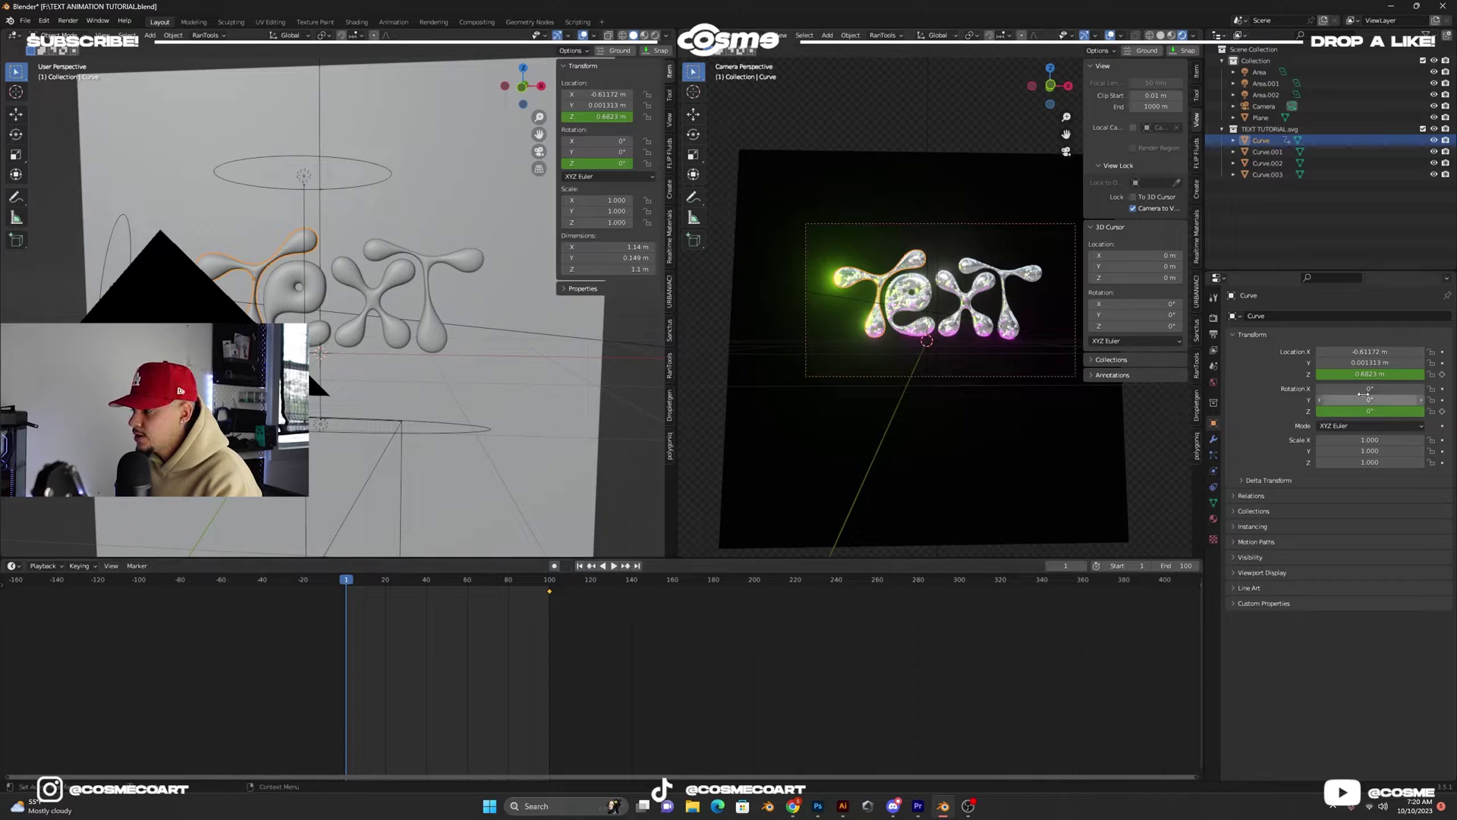
drag(1366, 373, 1442, 373)
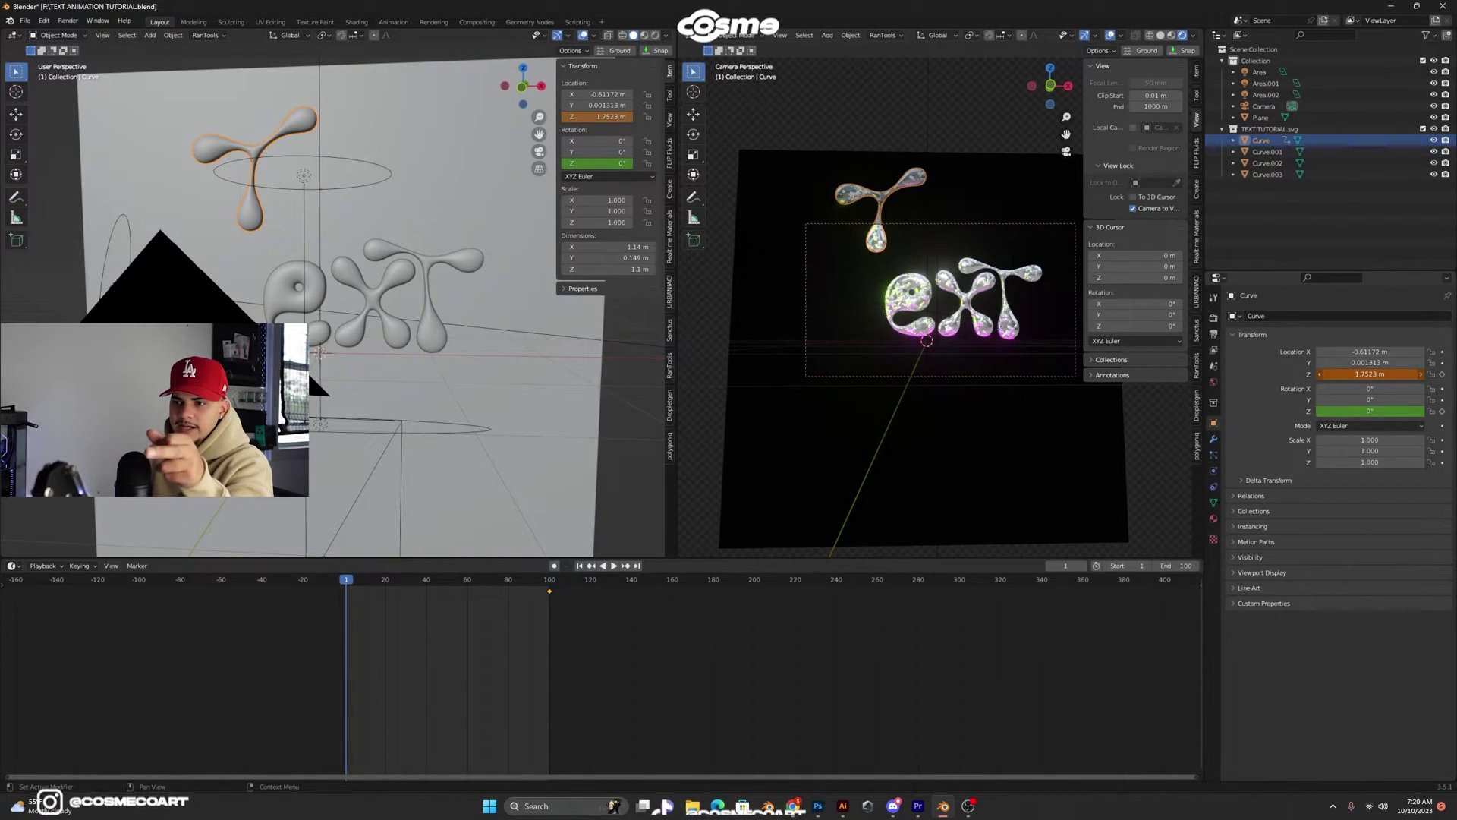
drag(1370, 373, 1425, 373)
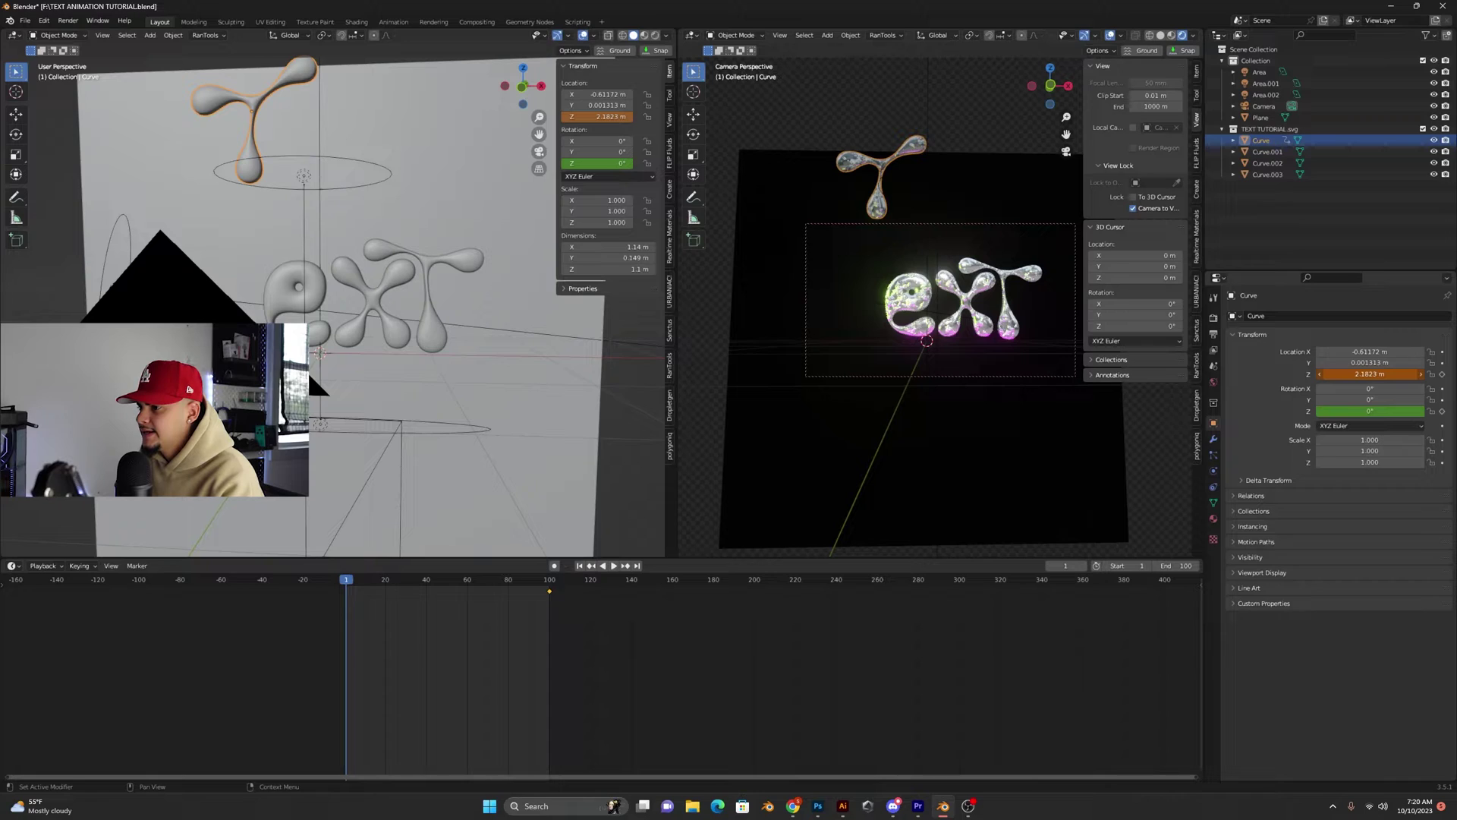
Set the T's Z rotation to 360° at frame 1 and key rotation and Z 2.1823 m height
click(1385, 410)
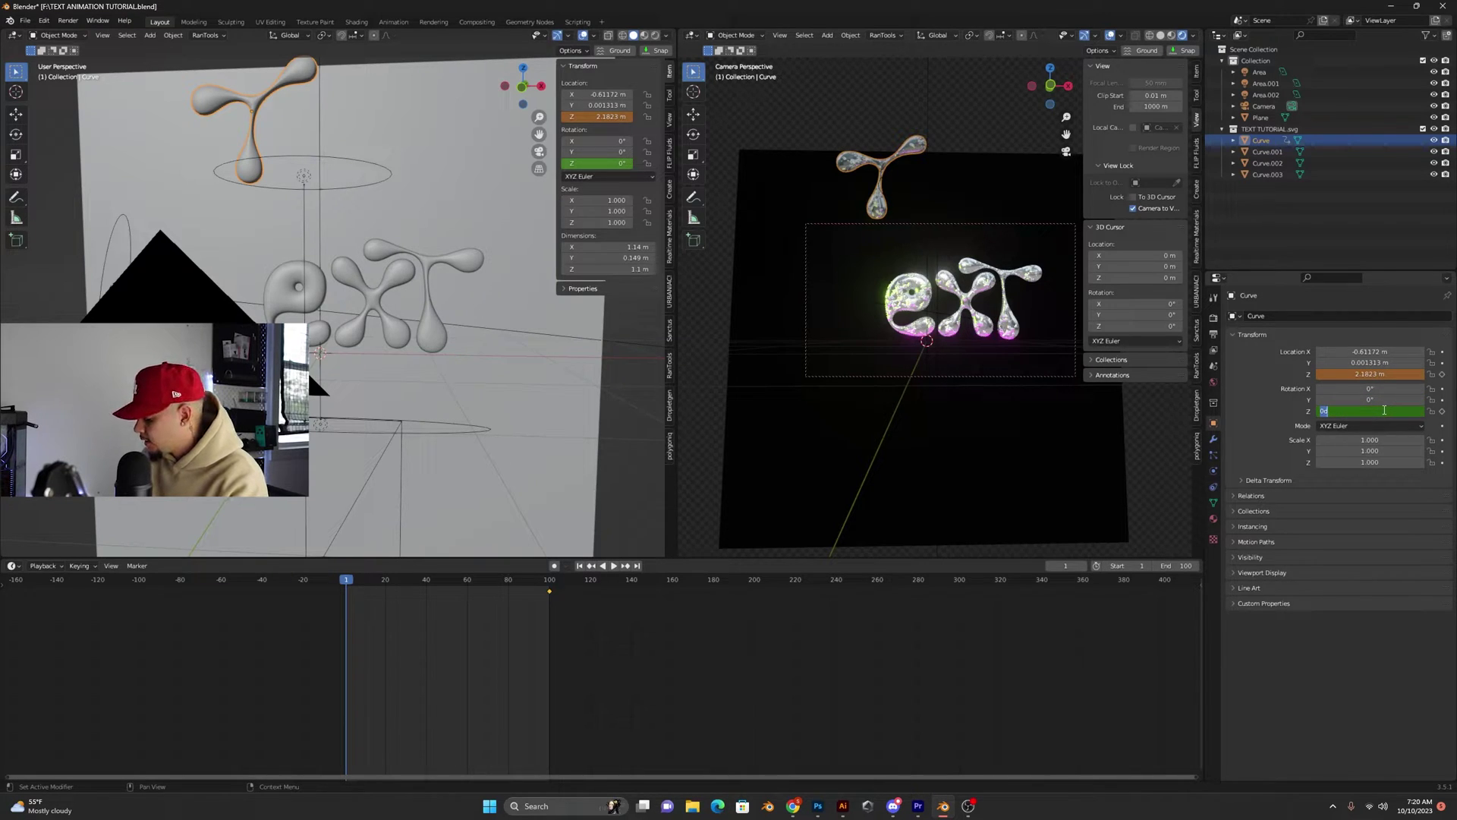
text(360)
key(Return)
key(i)
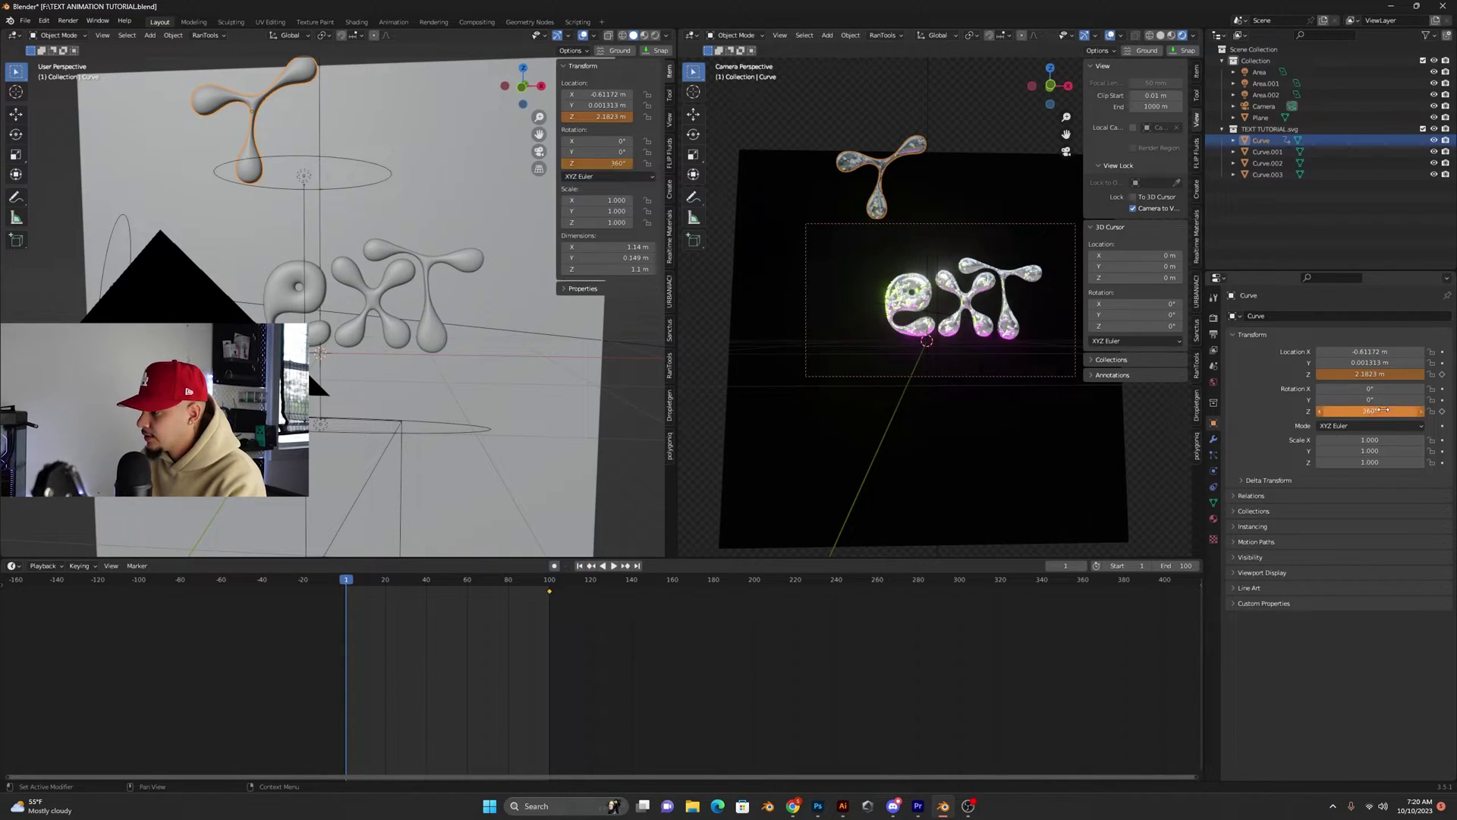
click(1442, 412)
click(1441, 374)
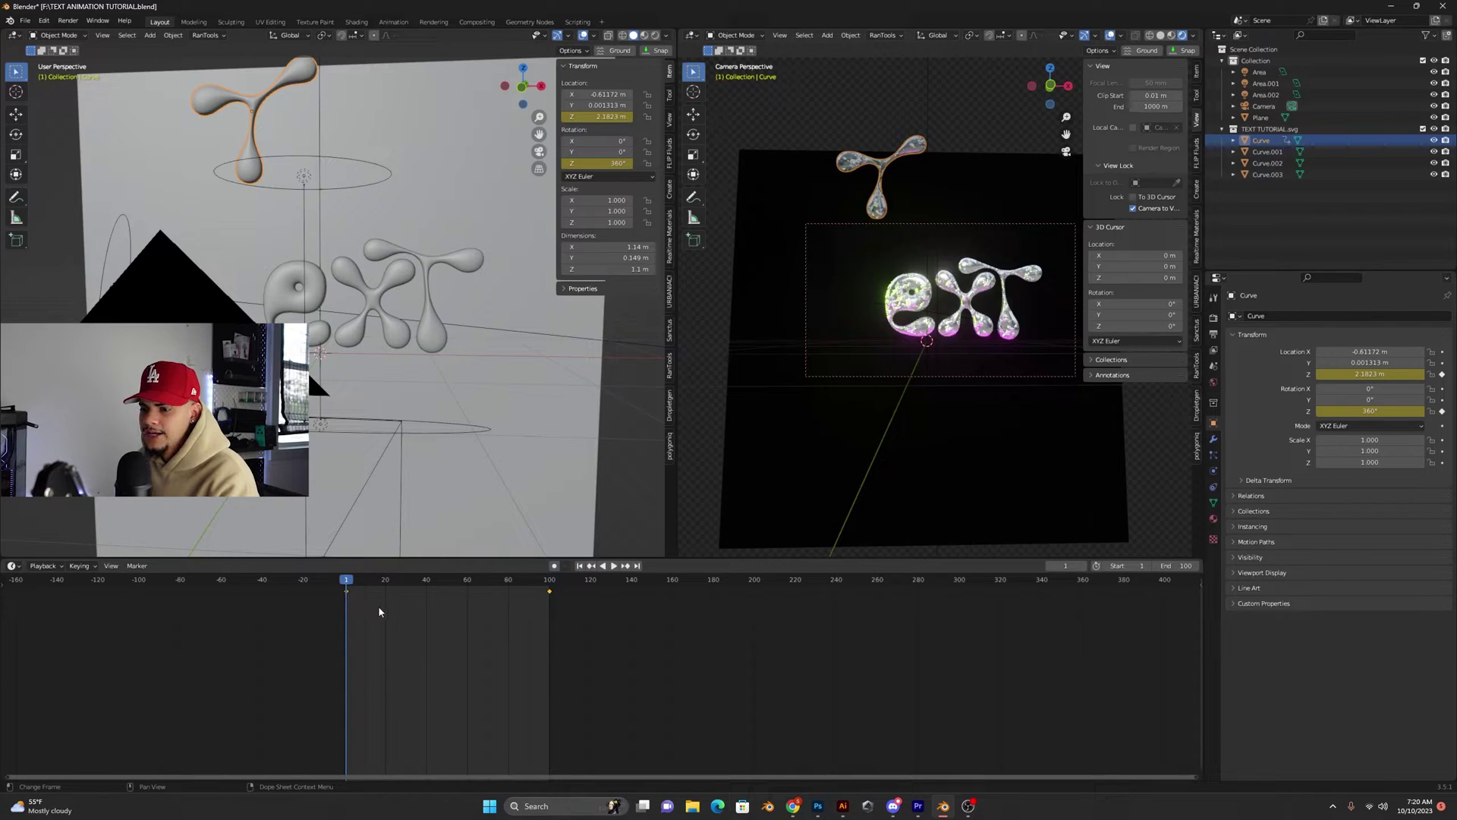
Play and stop the animation to preview the T's drop, then scrub back through the timeline
key(space)
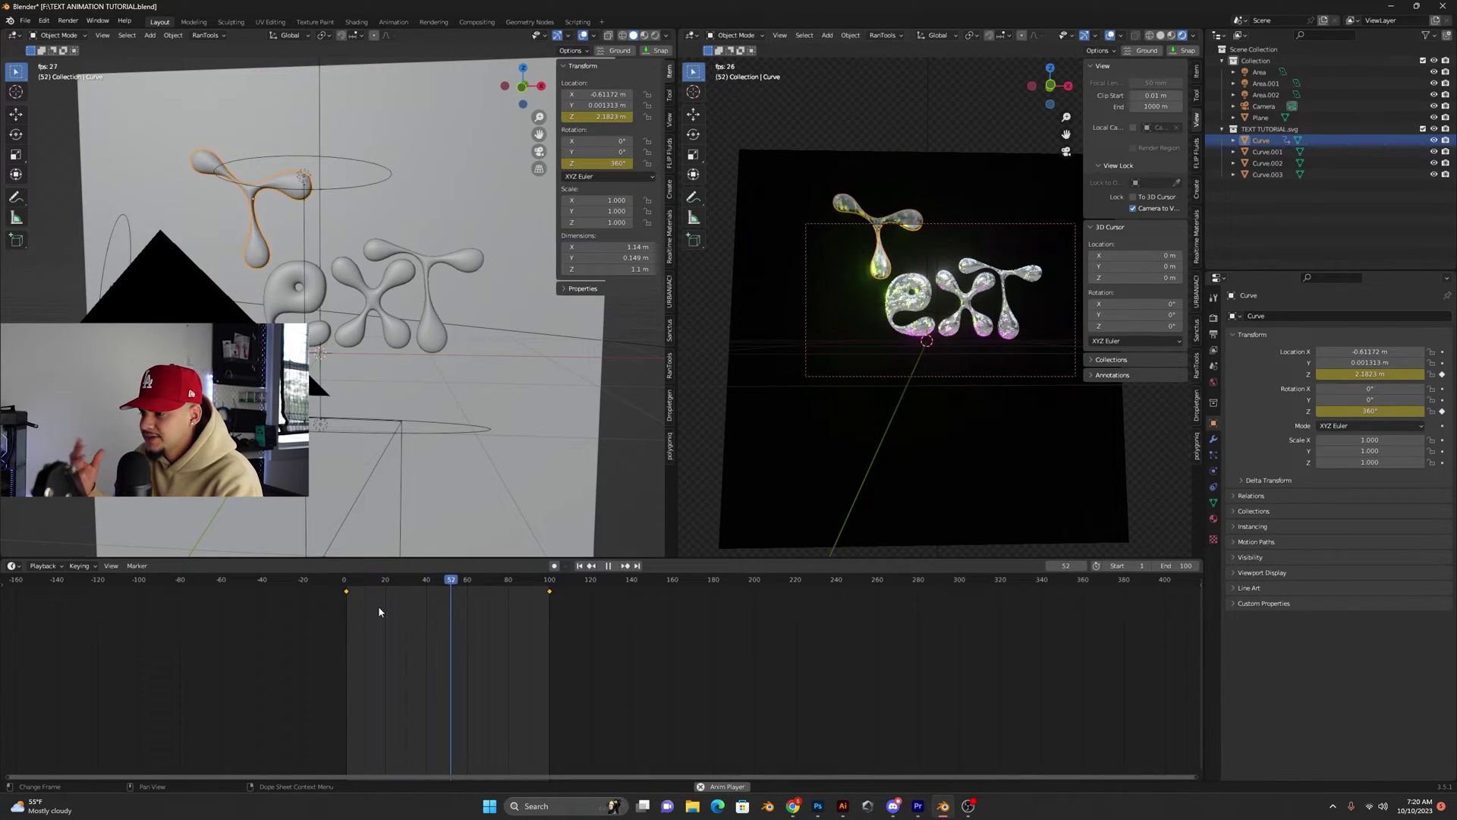
key(space)
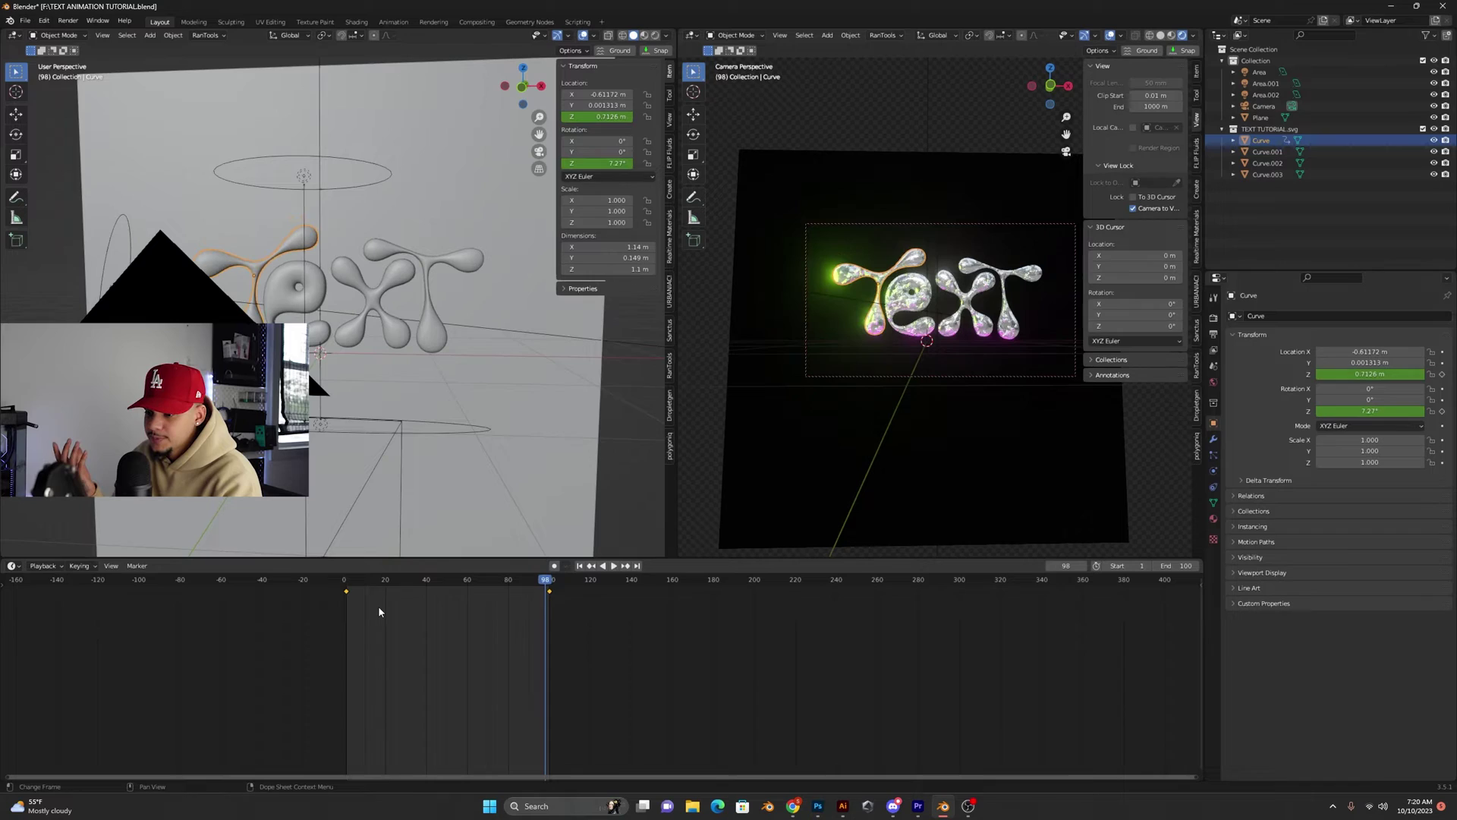
drag(389, 587, 348, 587)
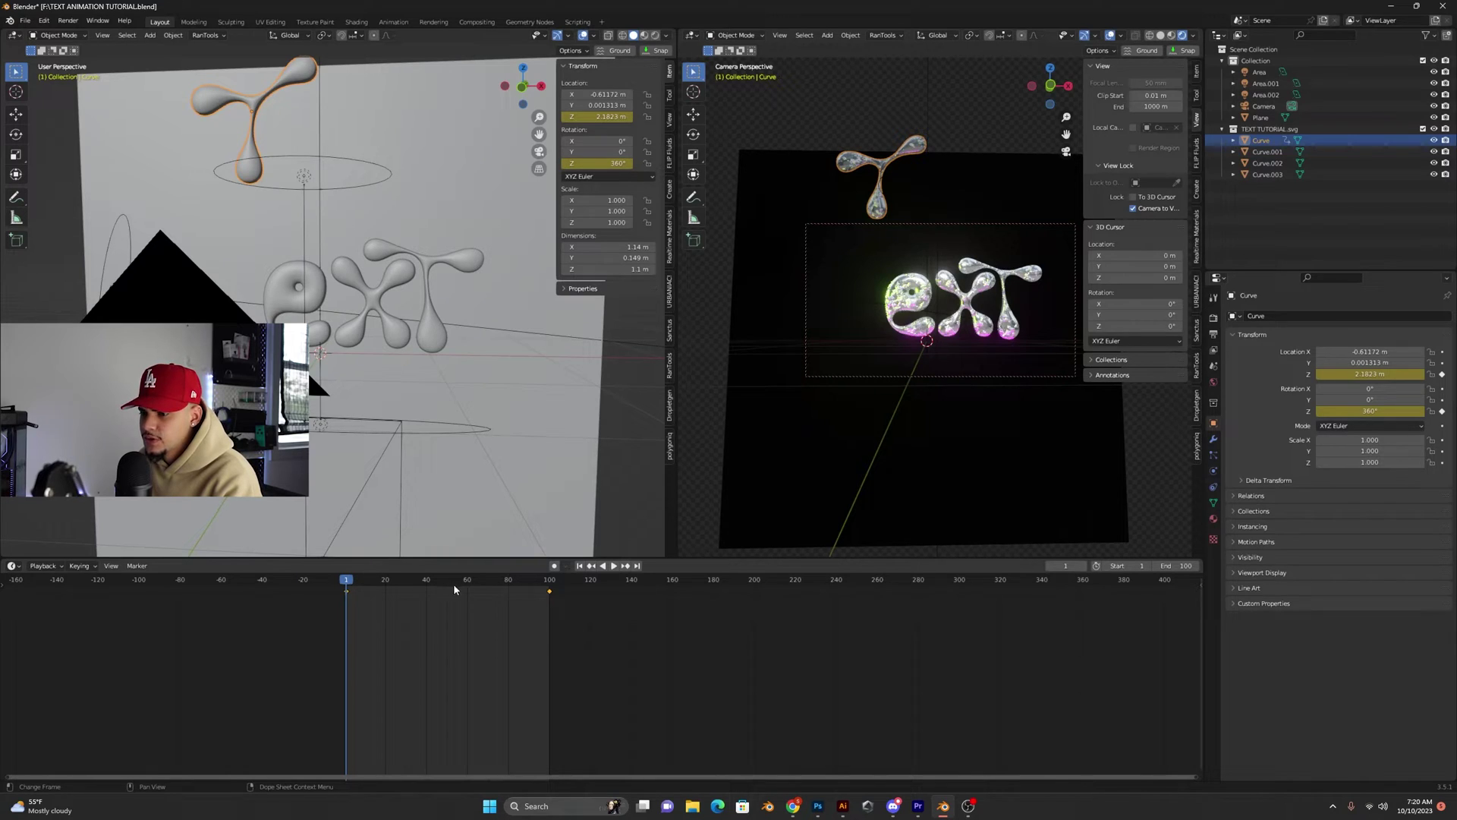
Select the e letter (Curve.003) and key its Z rotation and height at frame 100
click(638, 568)
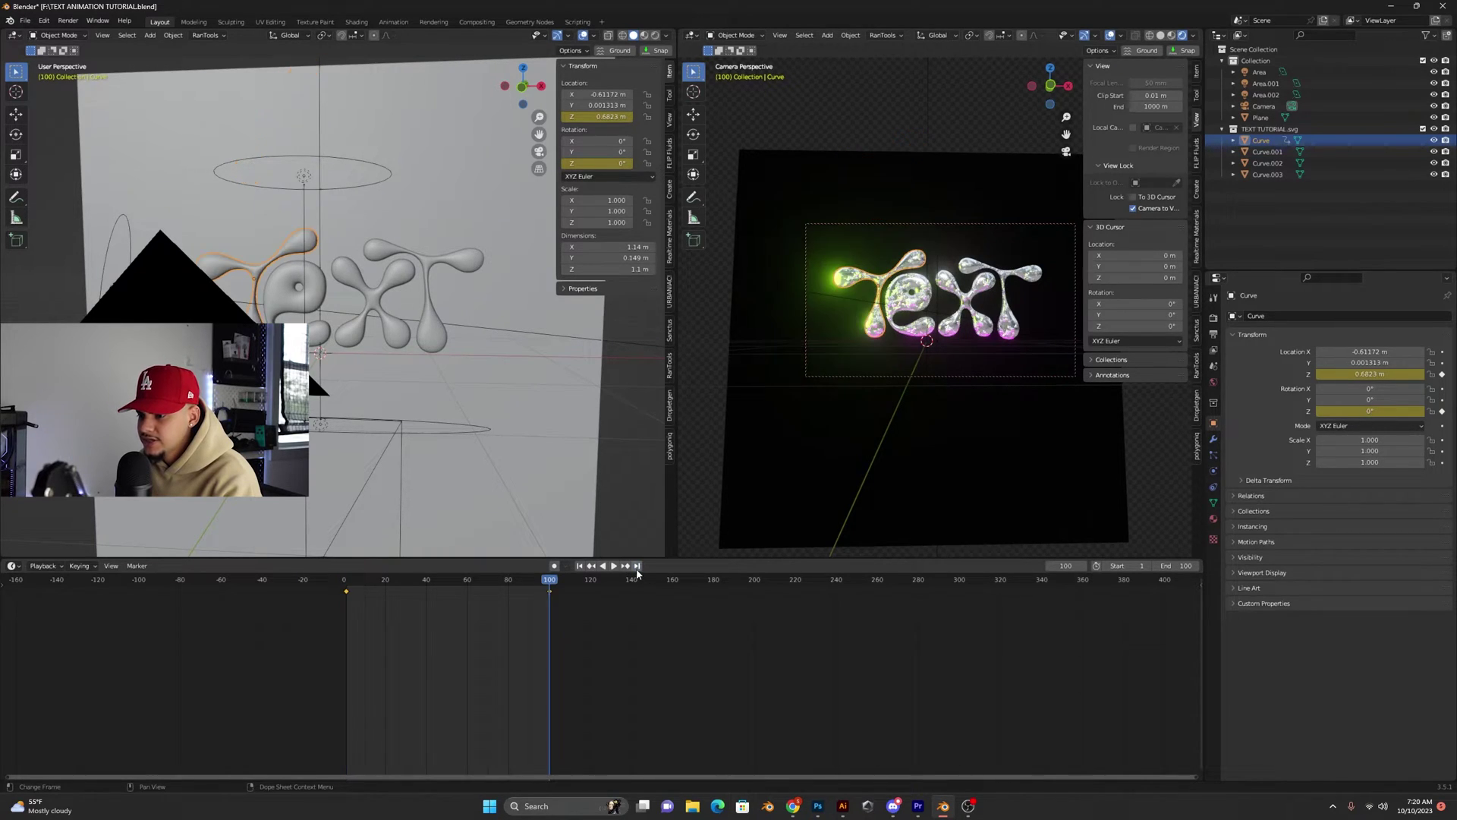
click(264, 302)
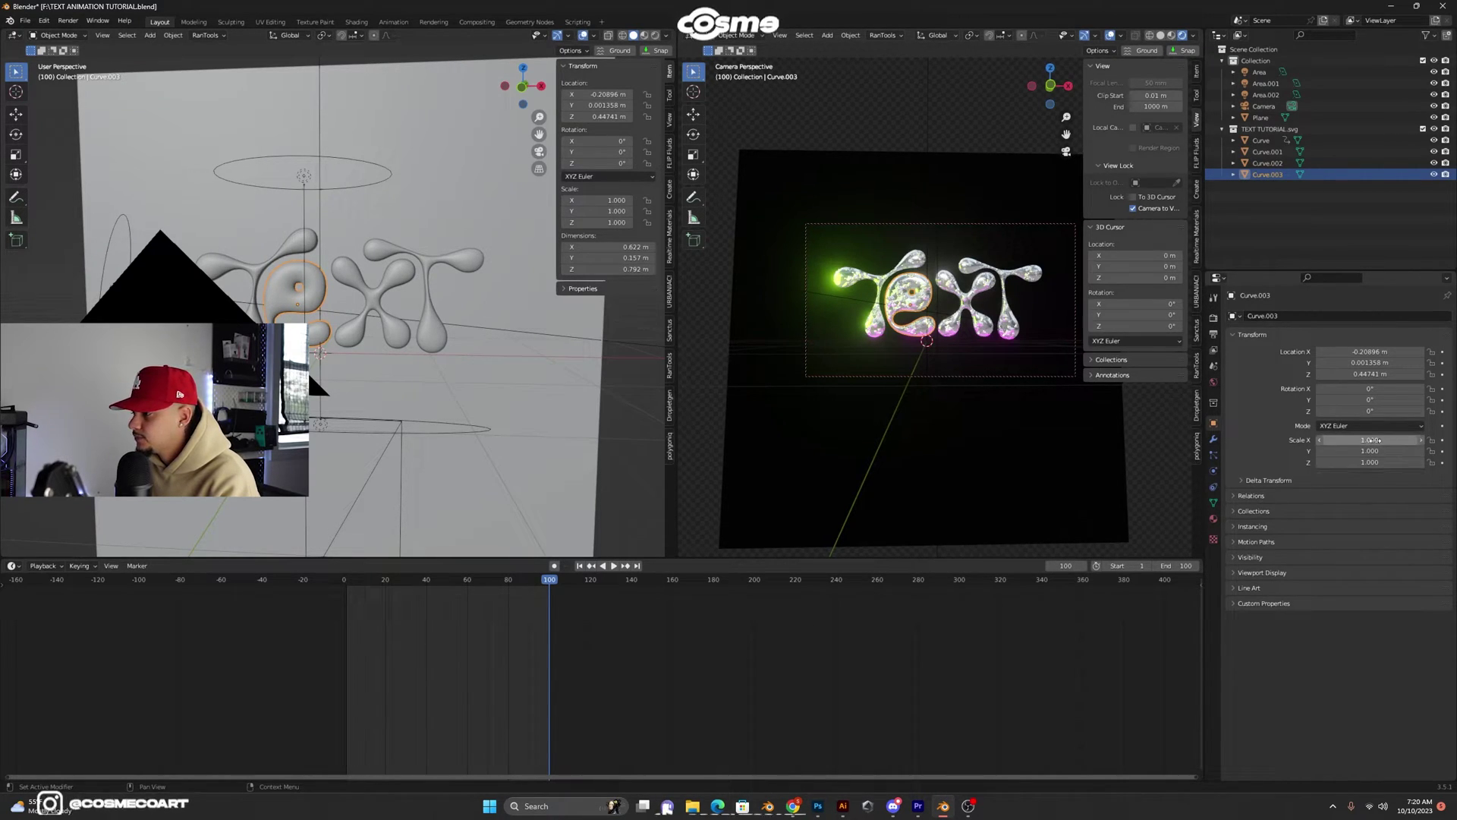
click(1442, 411)
click(1442, 374)
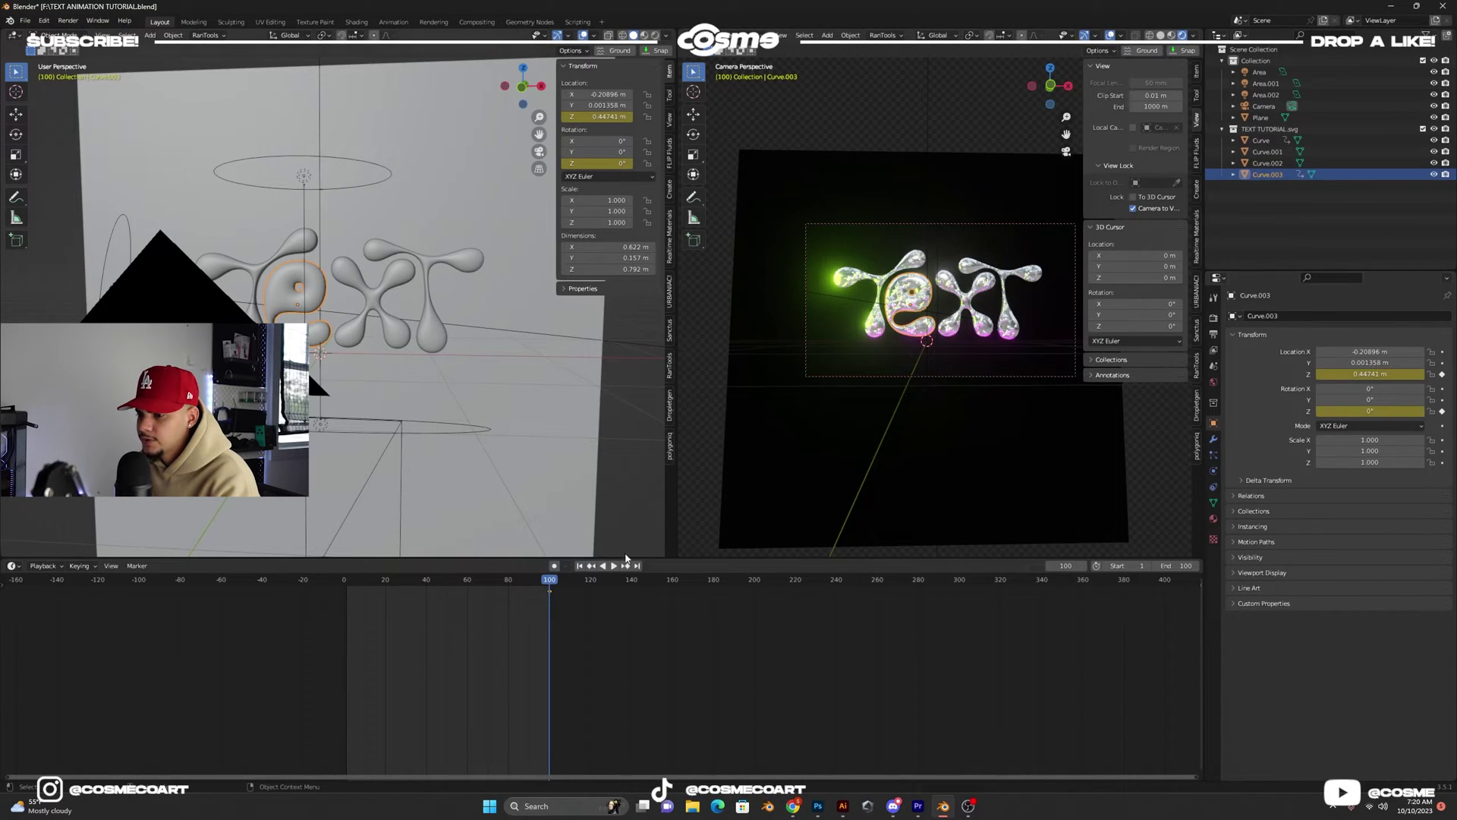
At frame 1 lower the e to Z -0.92259 m with a 360° Z spin, key both, and preview
click(579, 565)
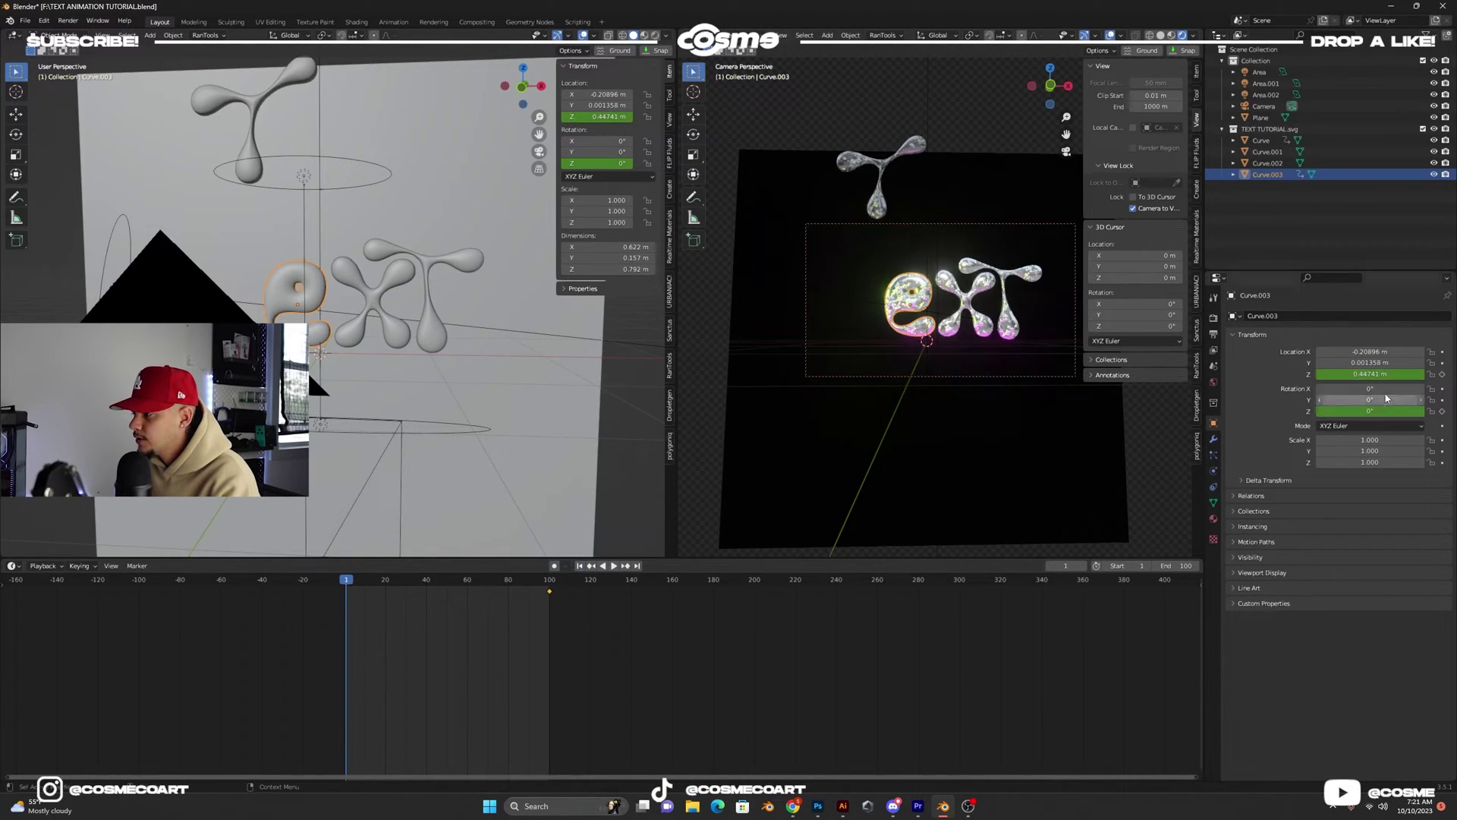
drag(1370, 374, 1318, 374)
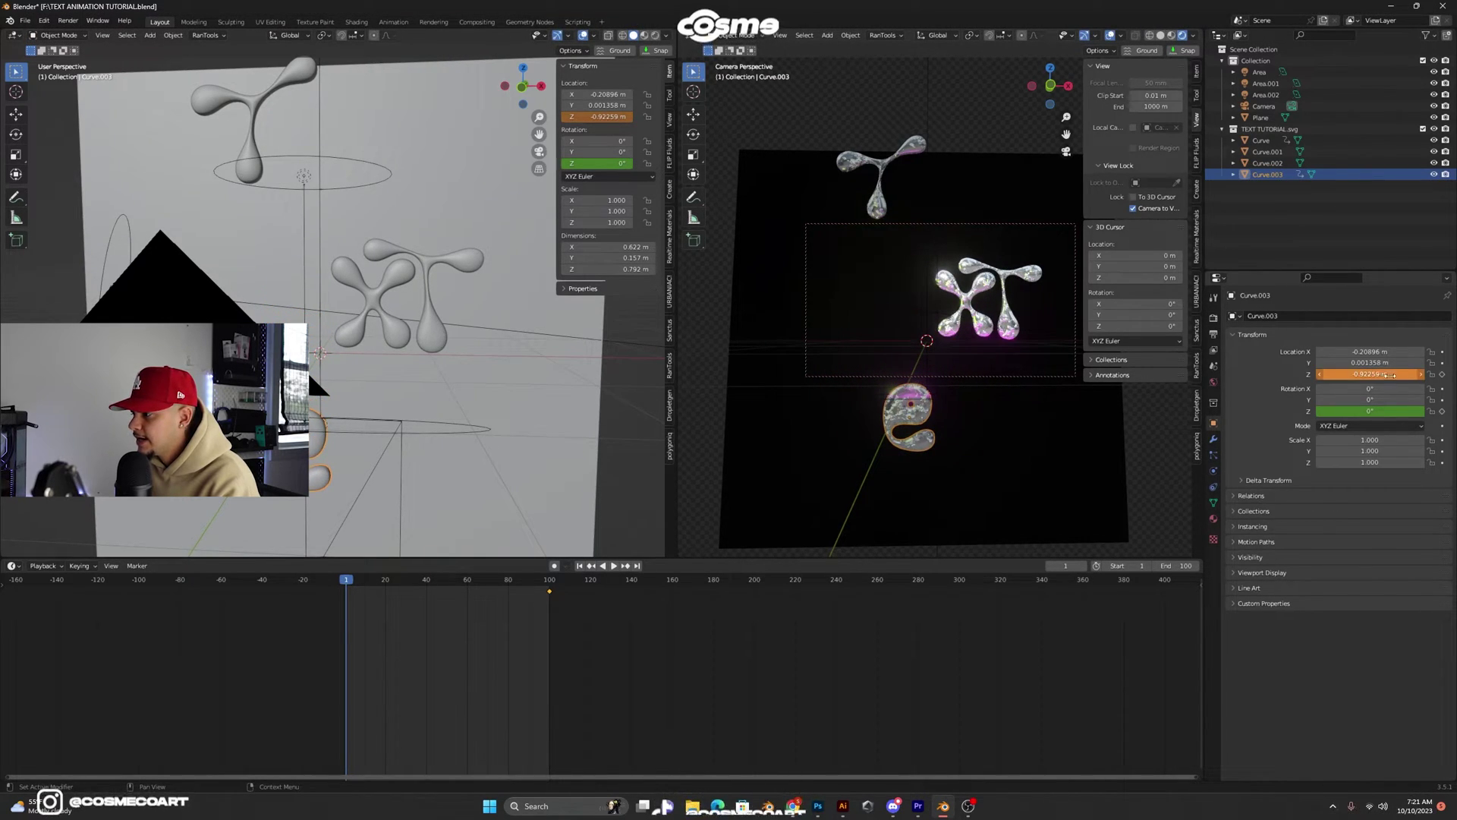
click(1394, 411)
text(360)
key(Return)
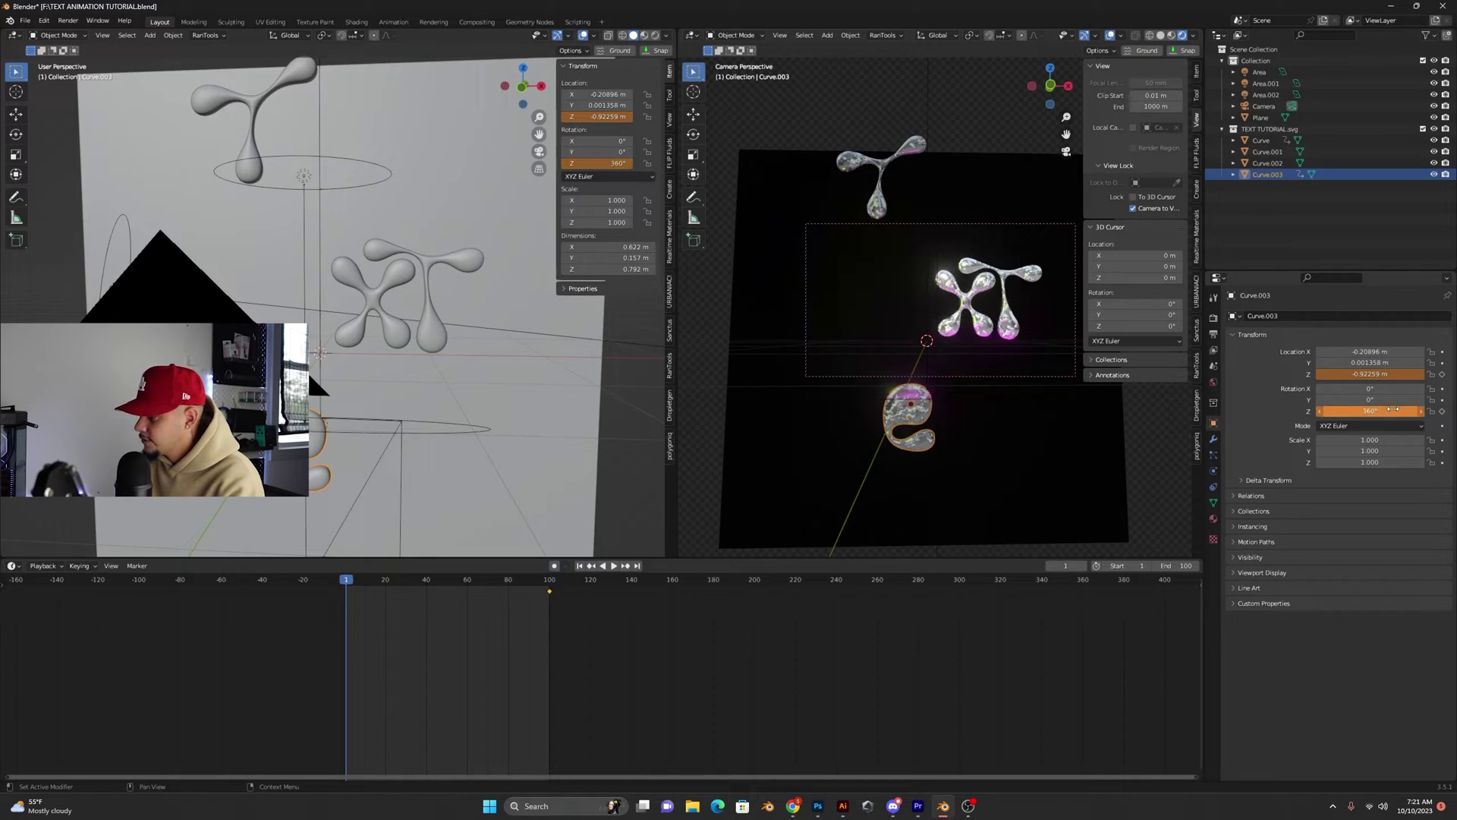
click(1442, 375)
click(1442, 411)
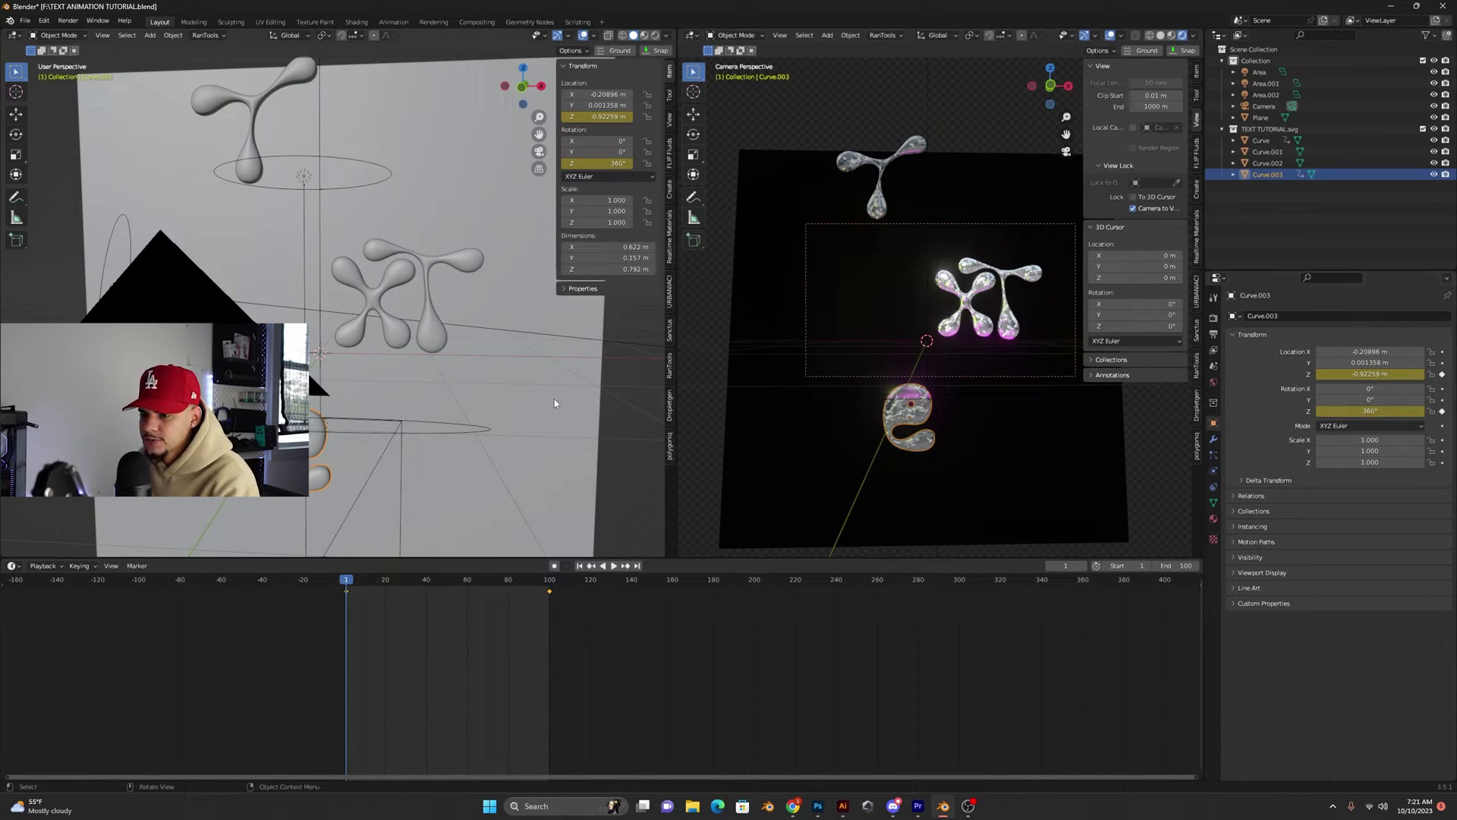
key(space)
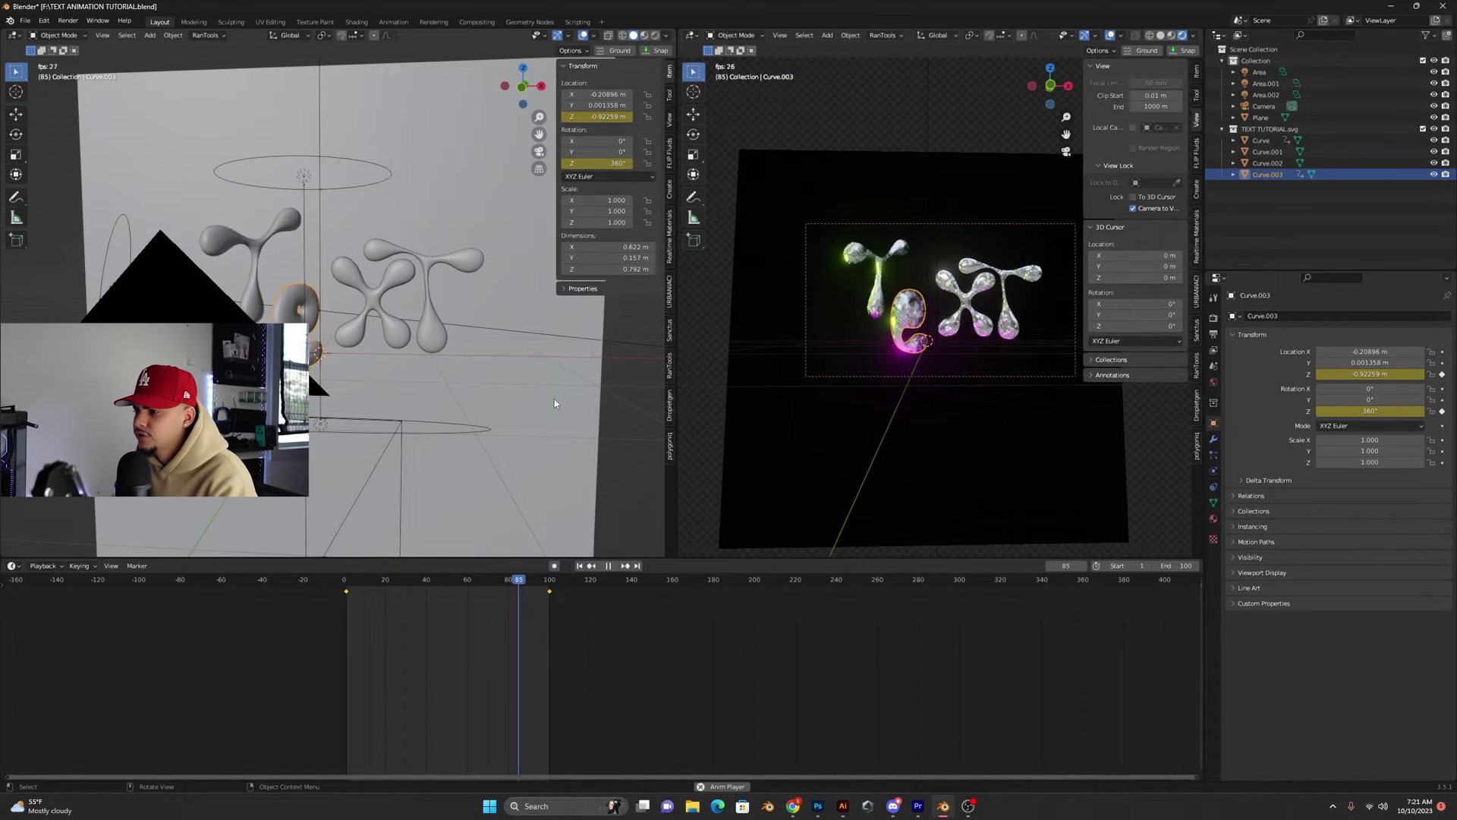
key(space)
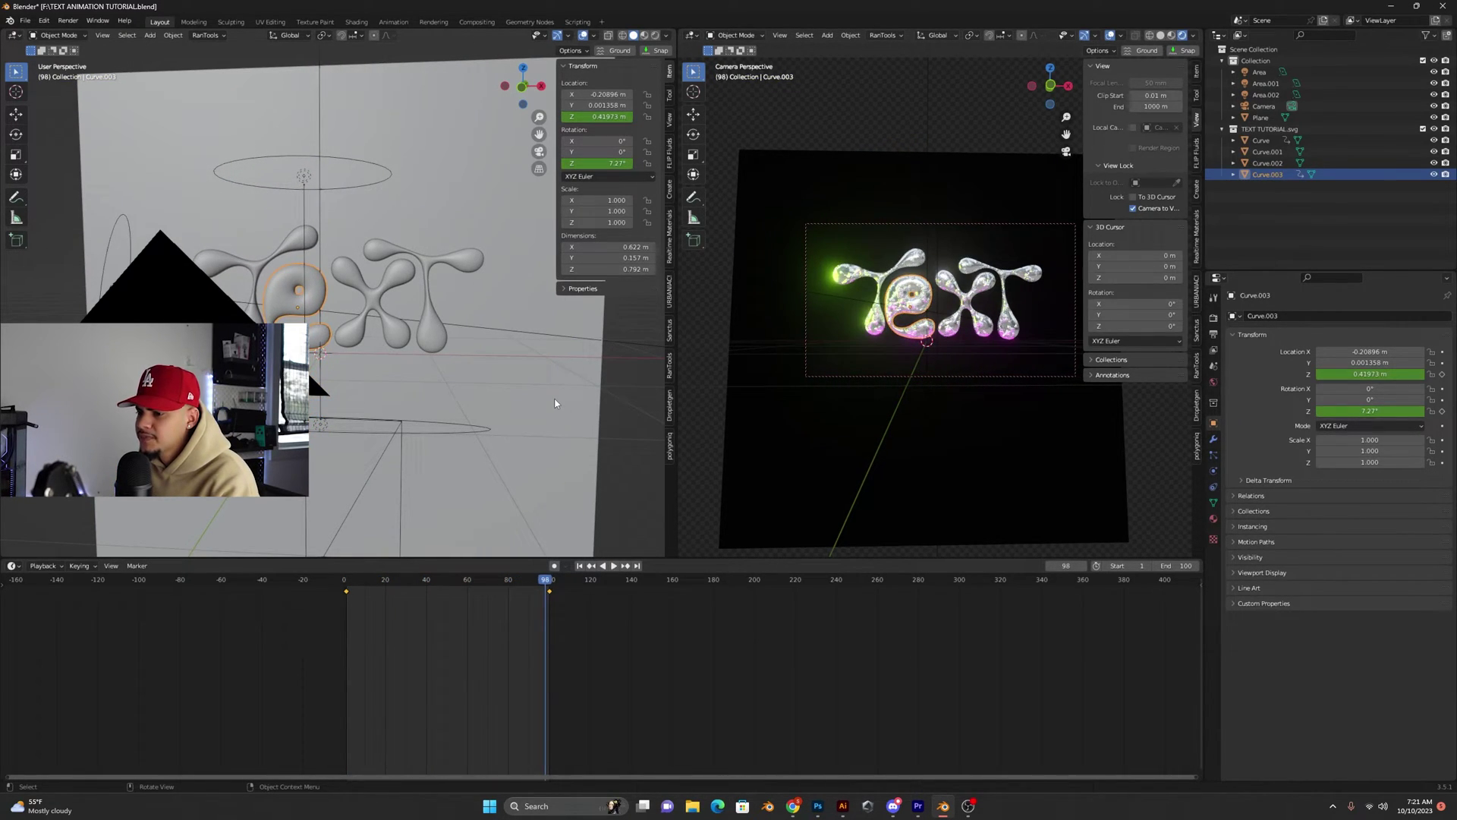
Select the x letter (Curve.001) and key its Z rotation and height at frame 100
click(579, 566)
click(969, 307)
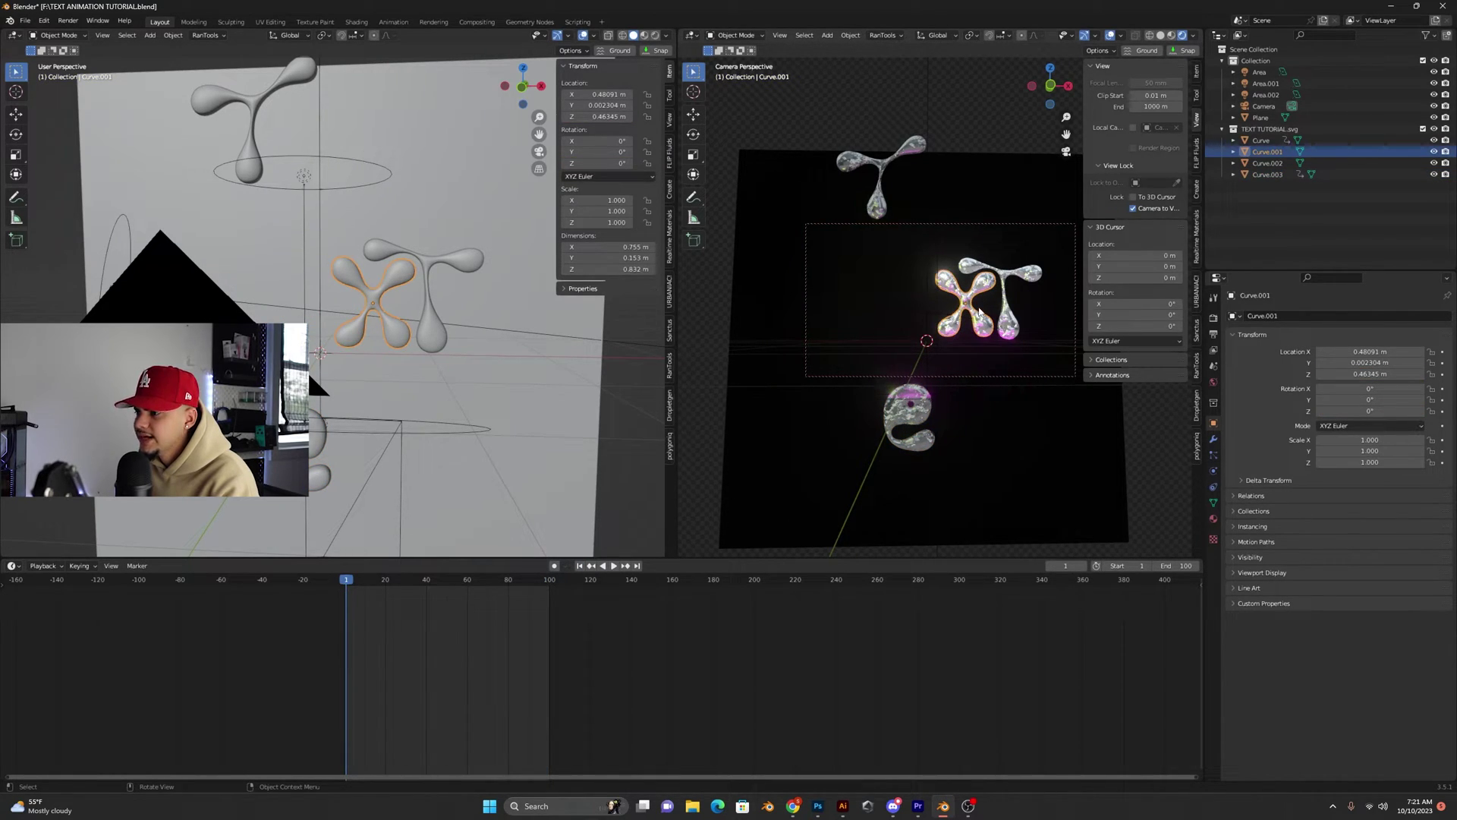
click(637, 567)
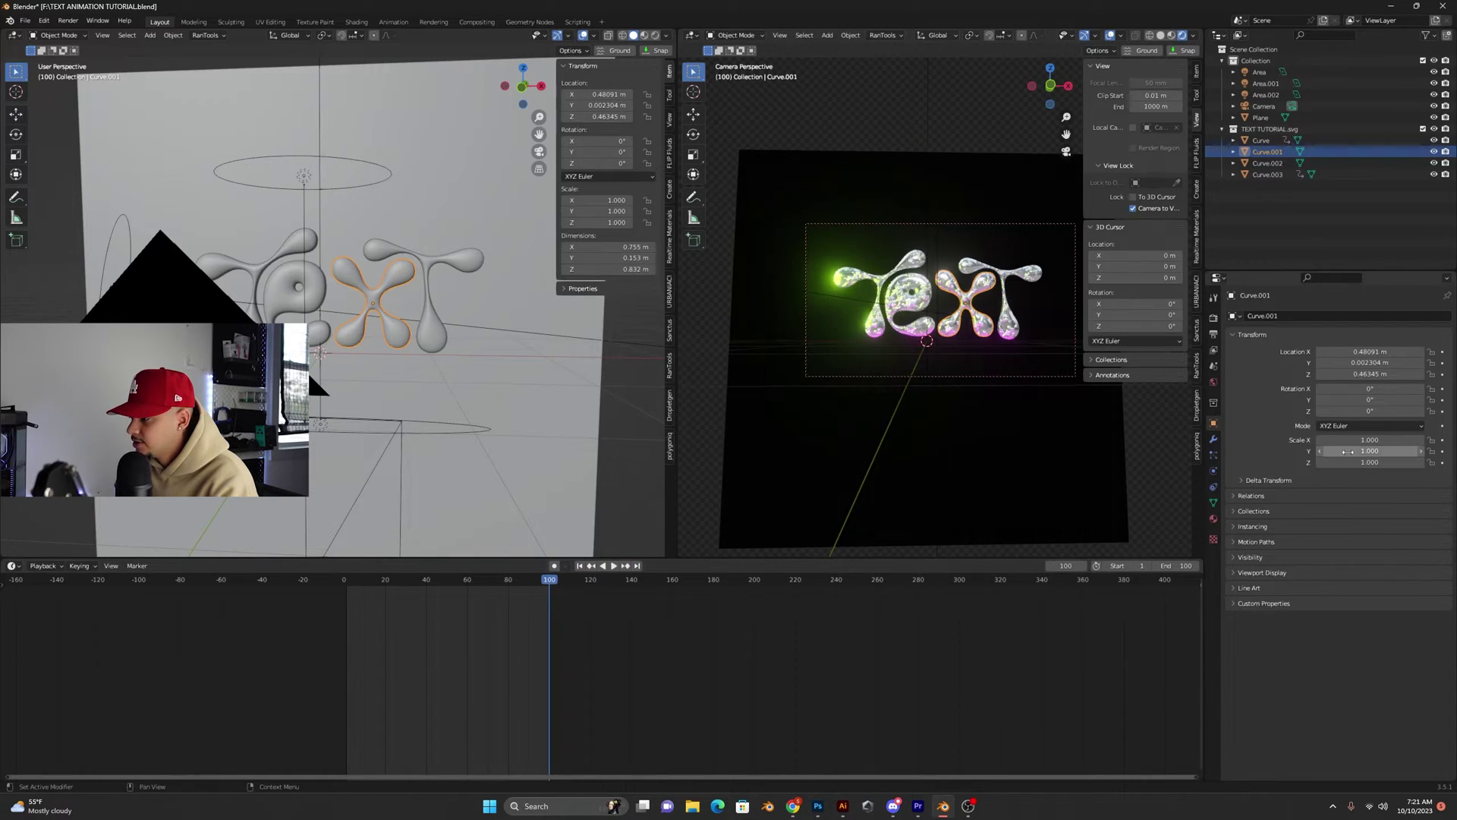
click(1442, 410)
click(1442, 374)
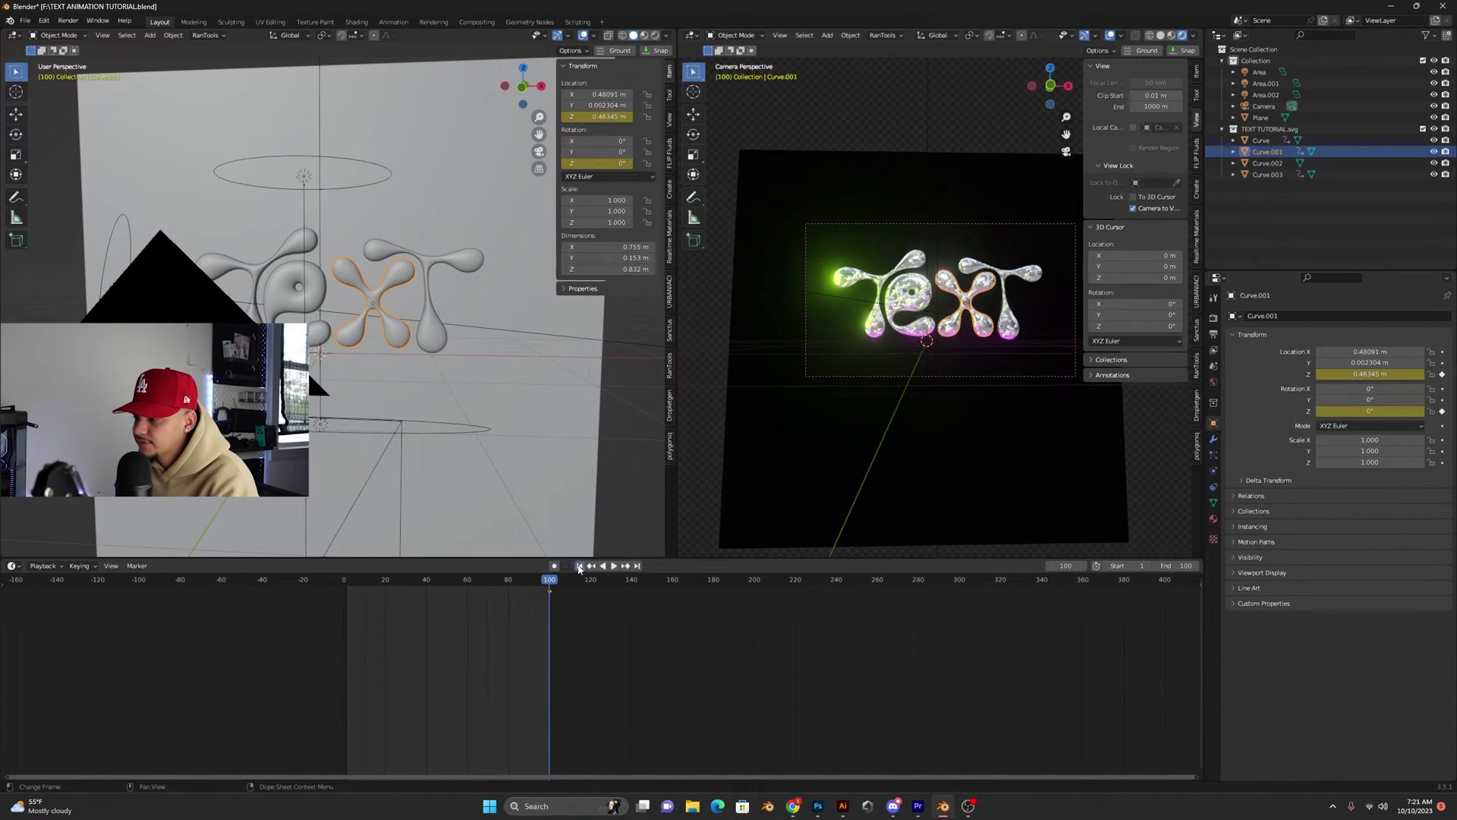
At frame 1 lower the x to Z -0.95655 m, set Z rotation 360°, and key both
key(shift+Left)
drag(1392, 375, 1313, 374)
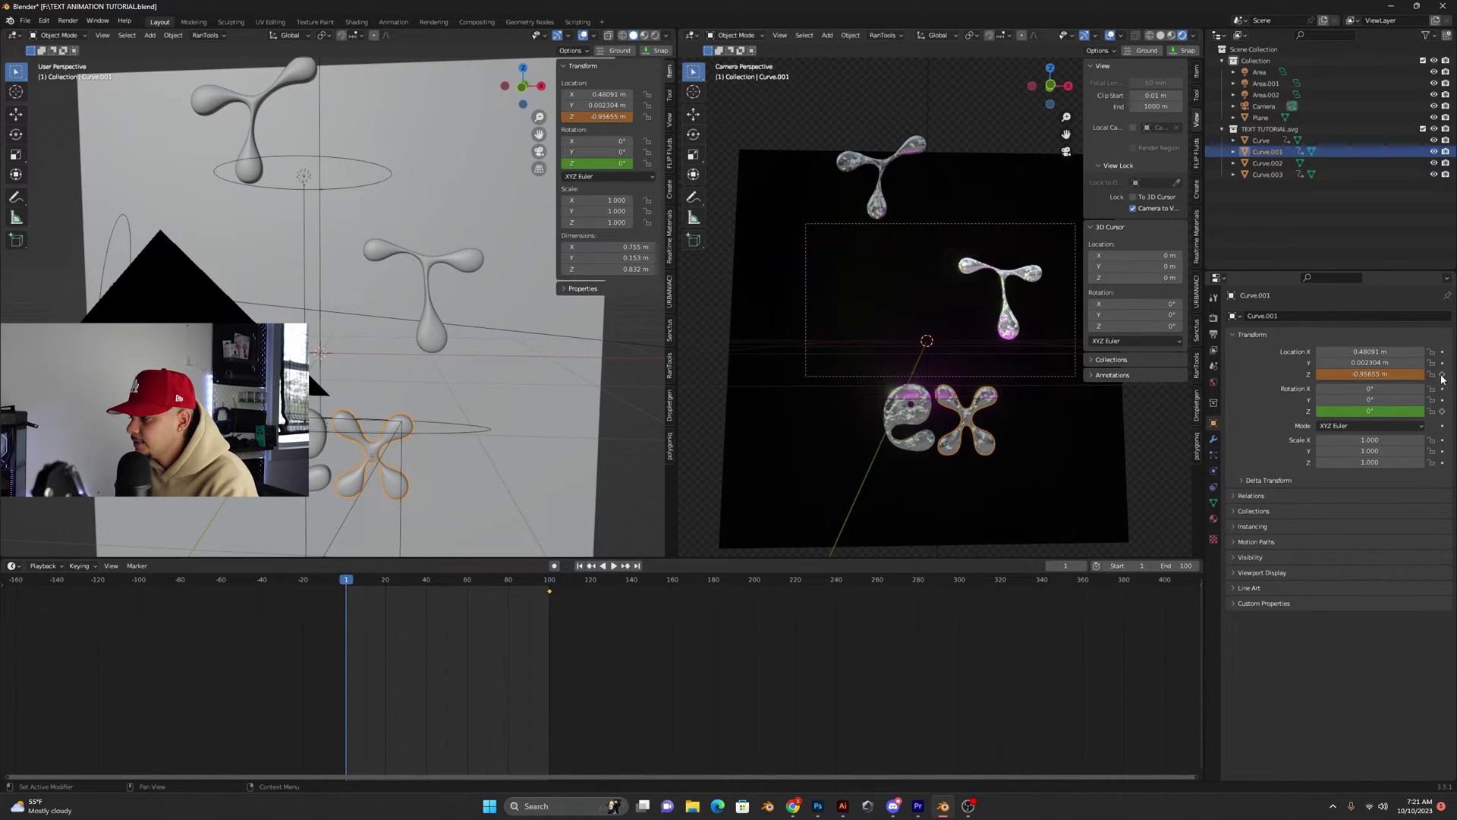
click(1389, 412)
text(360)
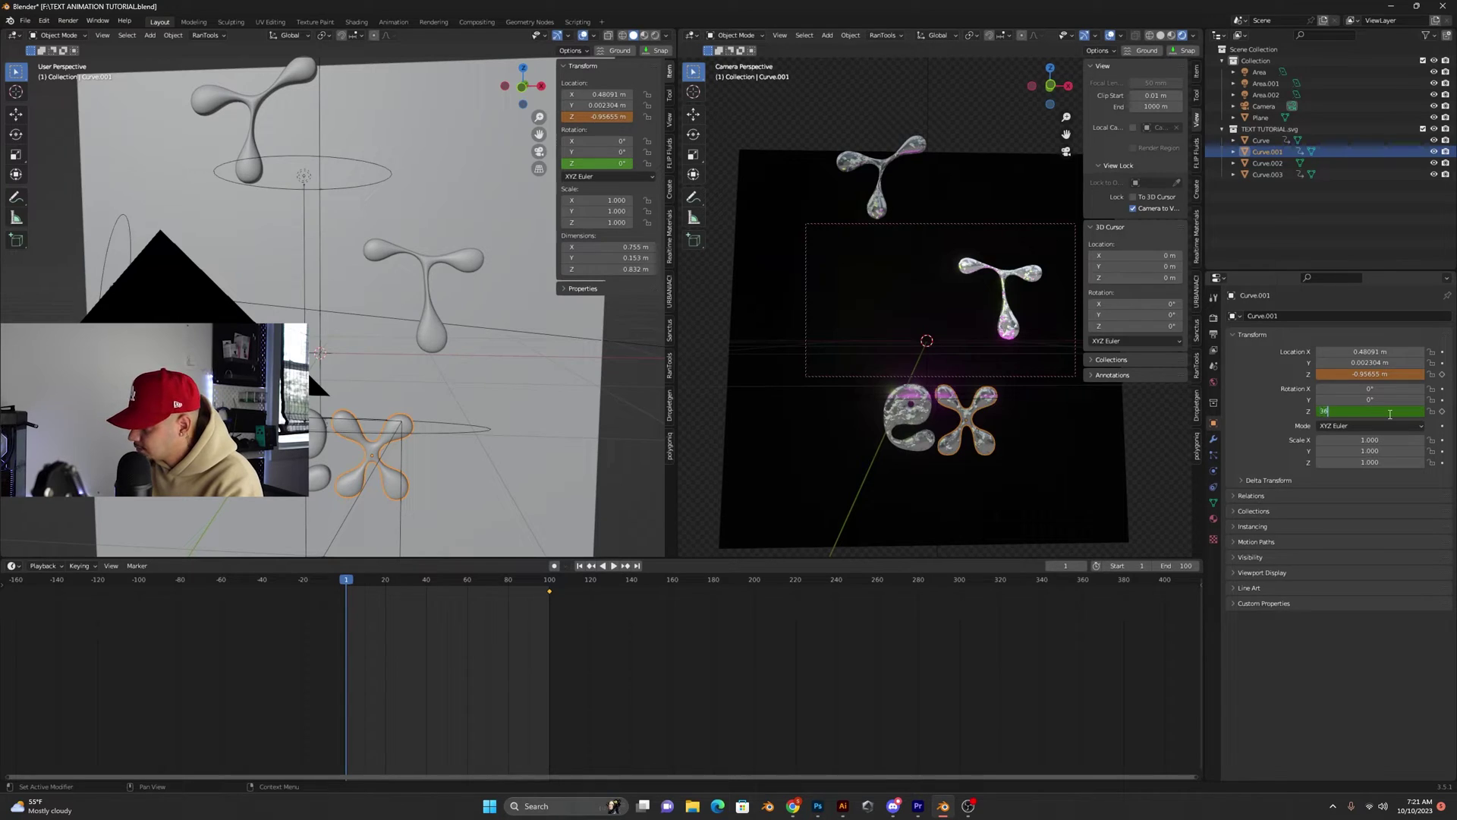
key(Return)
click(1442, 410)
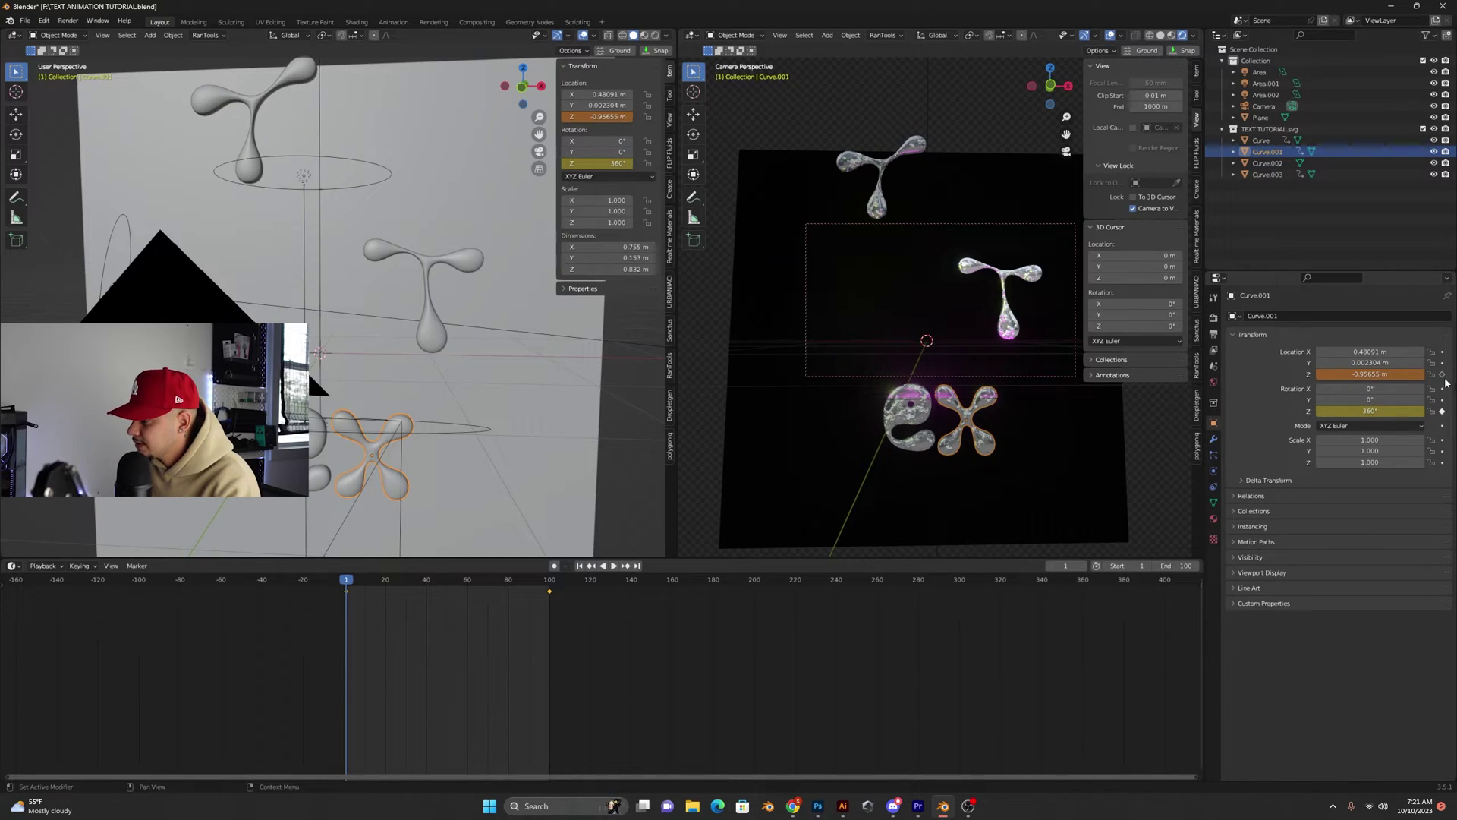
click(1442, 374)
Select the final T and key its Z rotation and height at frame 100
click(637, 565)
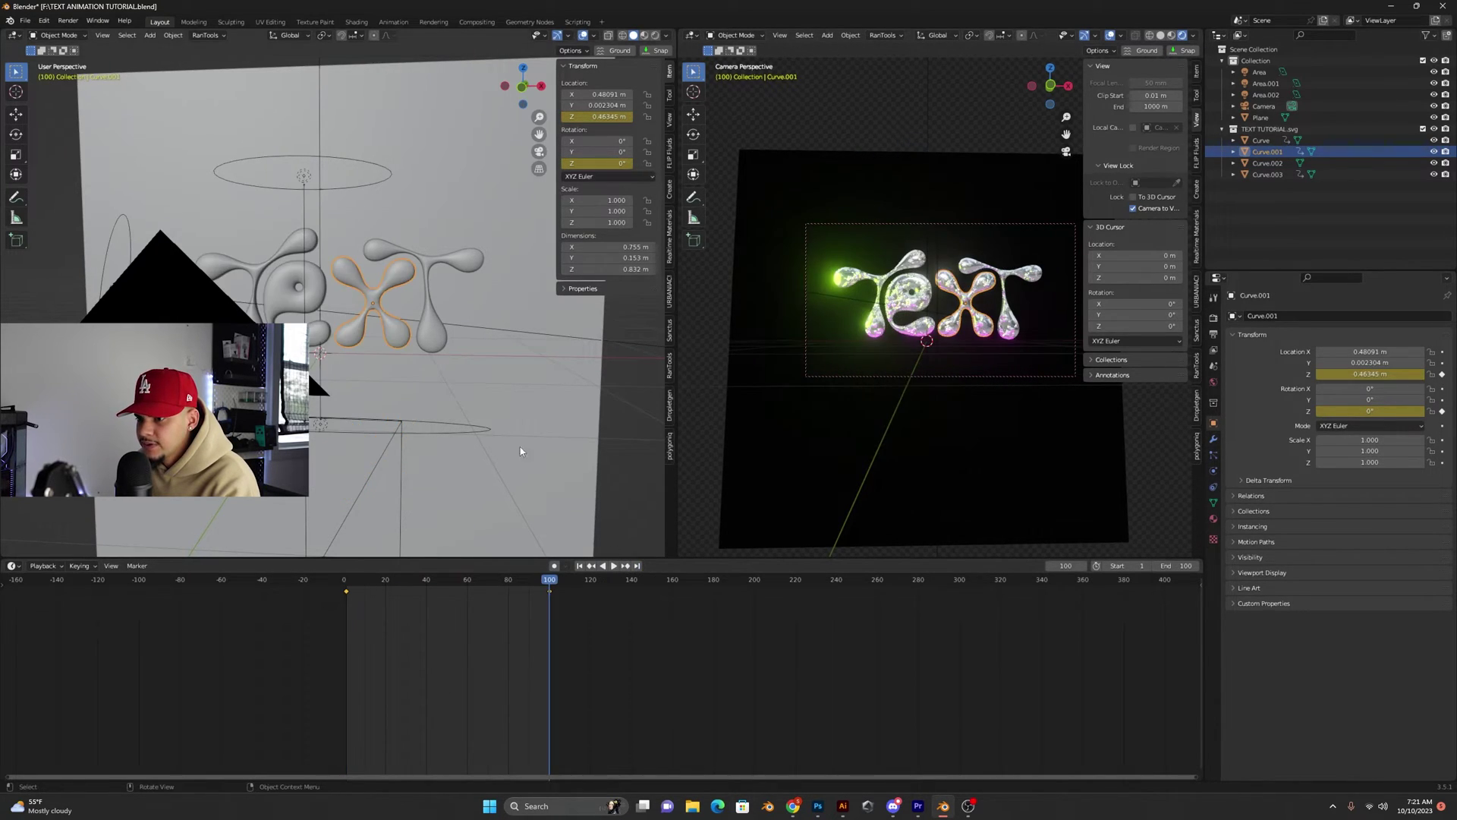
click(1267, 163)
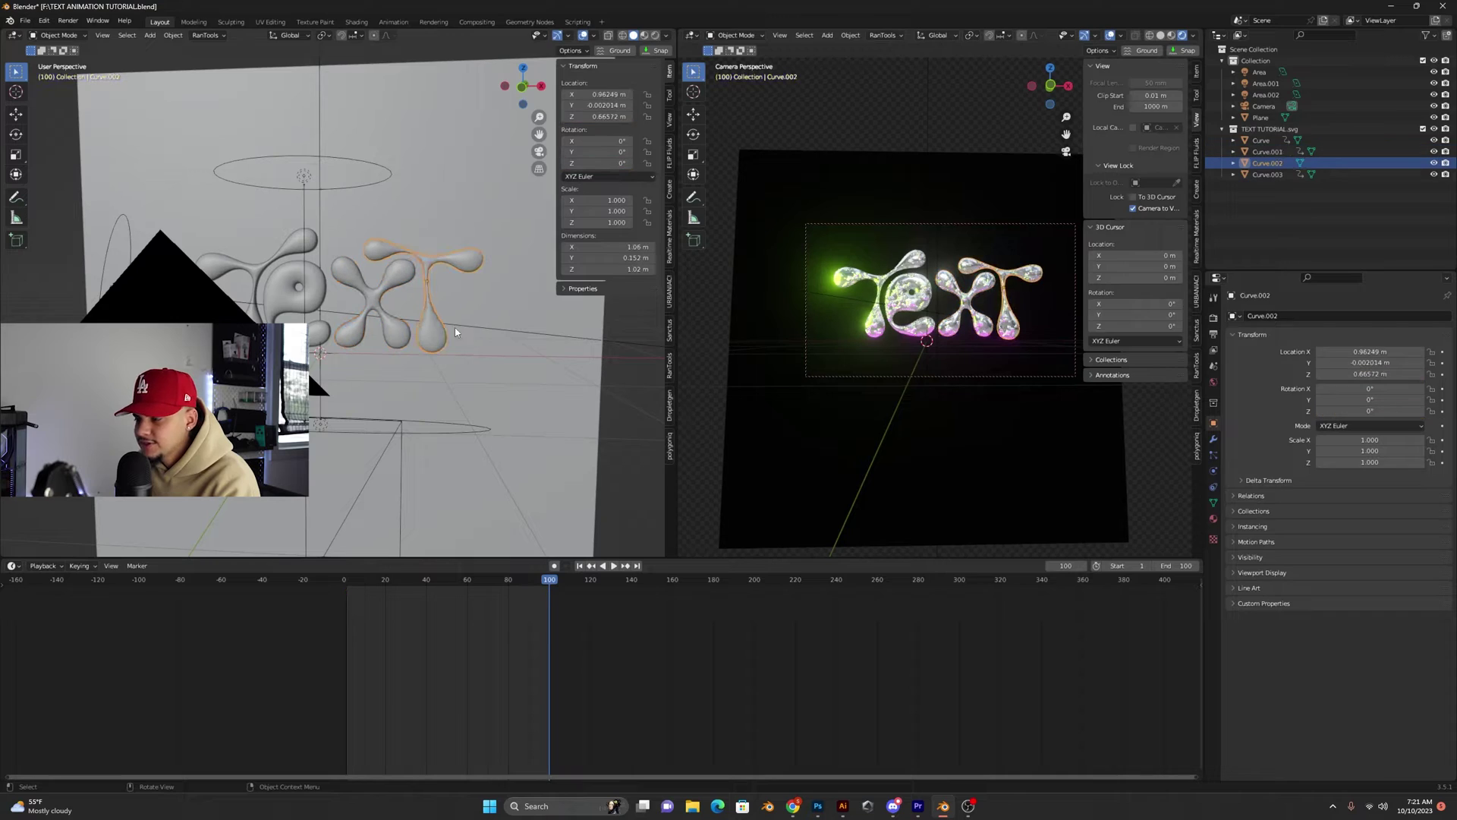
click(1442, 412)
click(1442, 374)
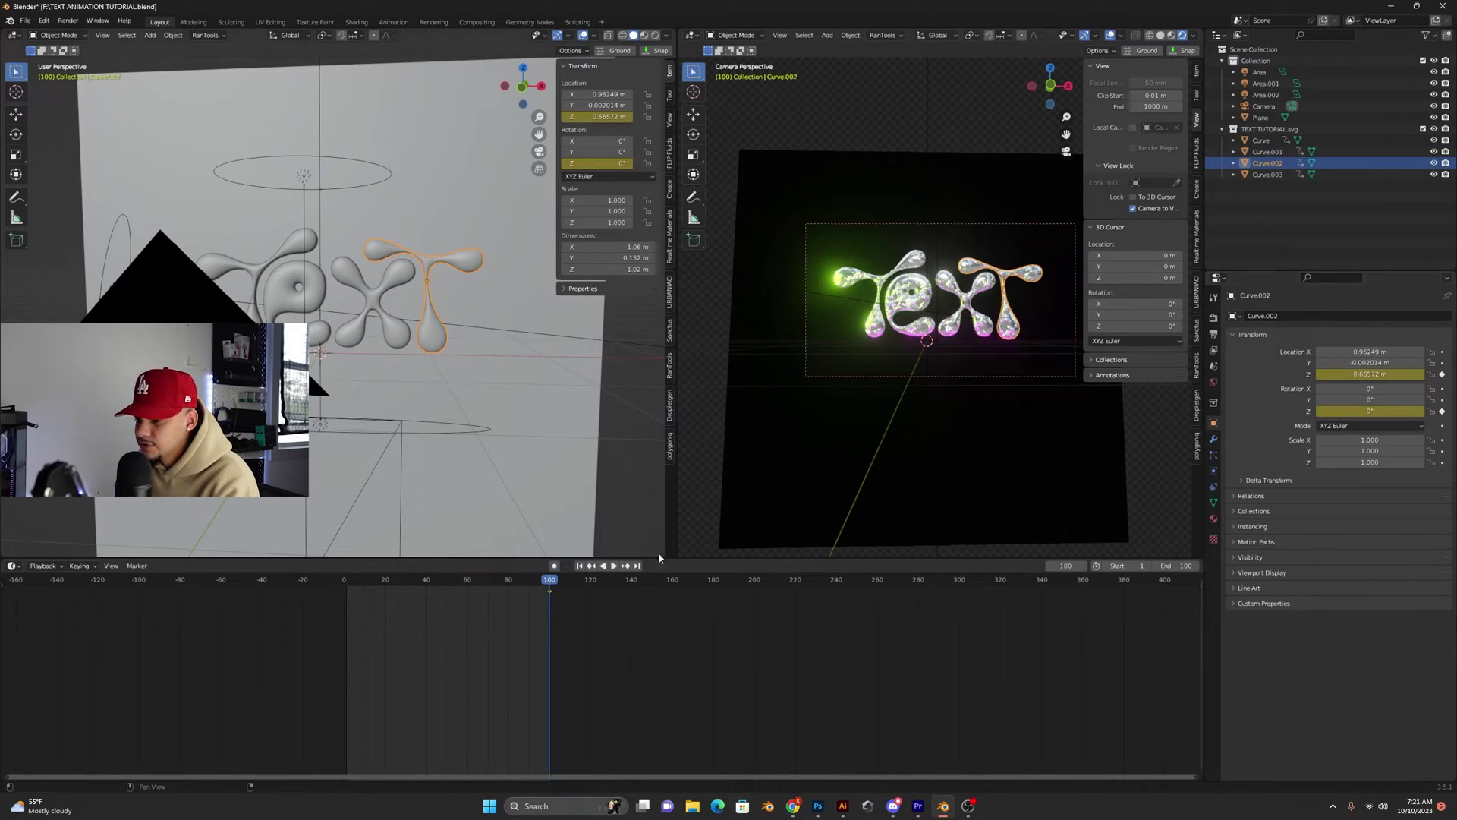
At frame 1 set Z rotation 360°, raise the T to Z 2.2457 m, key both, and play
click(579, 566)
double_click(1365, 412)
text(3)
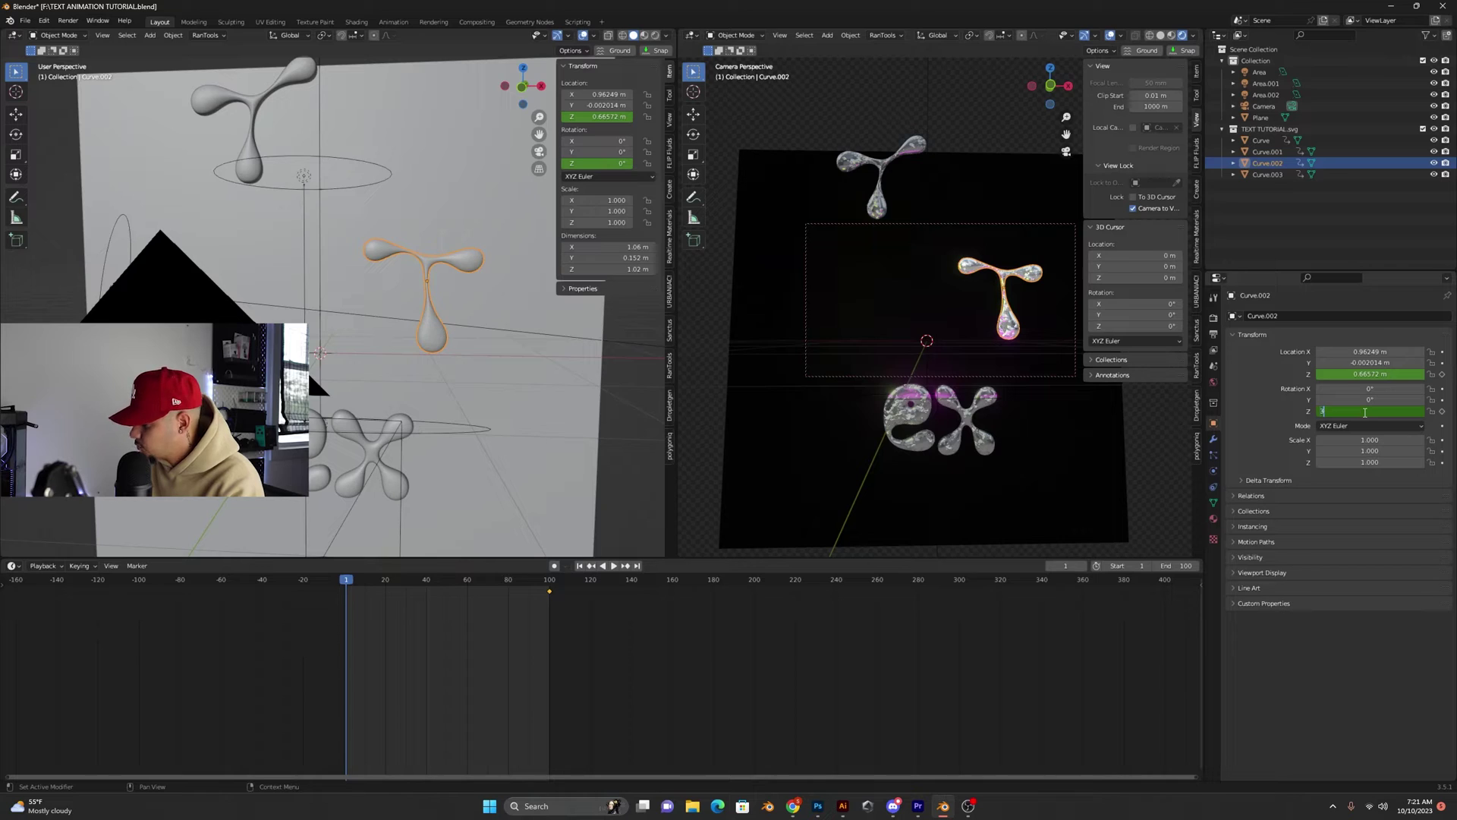
text(60)
key(Return)
mouse_move(1370, 374)
mouse_down()
mouse_move(1426, 374)
mouse_move(1386, 377)
mouse_up()
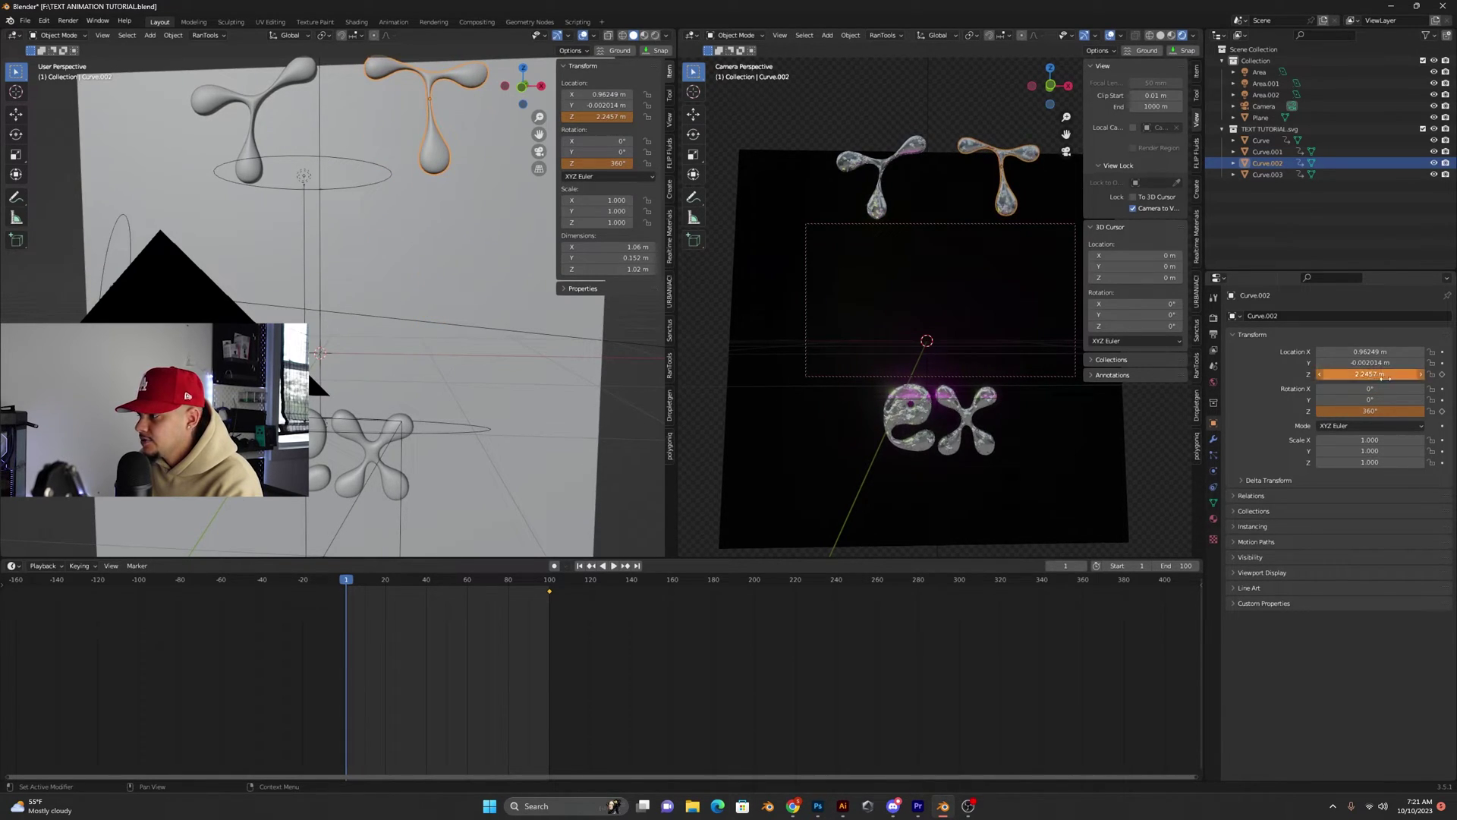
click(1442, 374)
click(1442, 411)
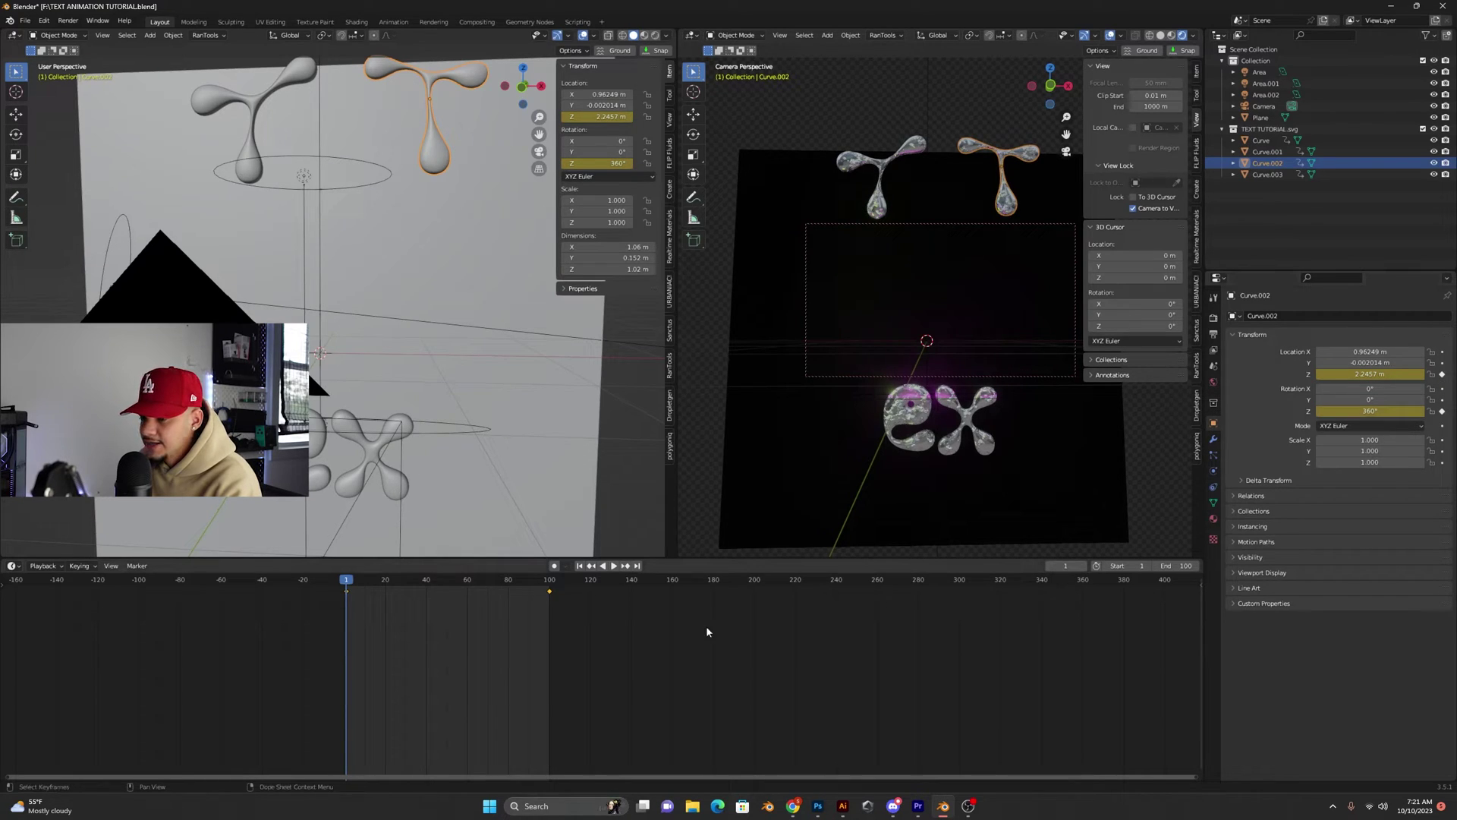
key(space)
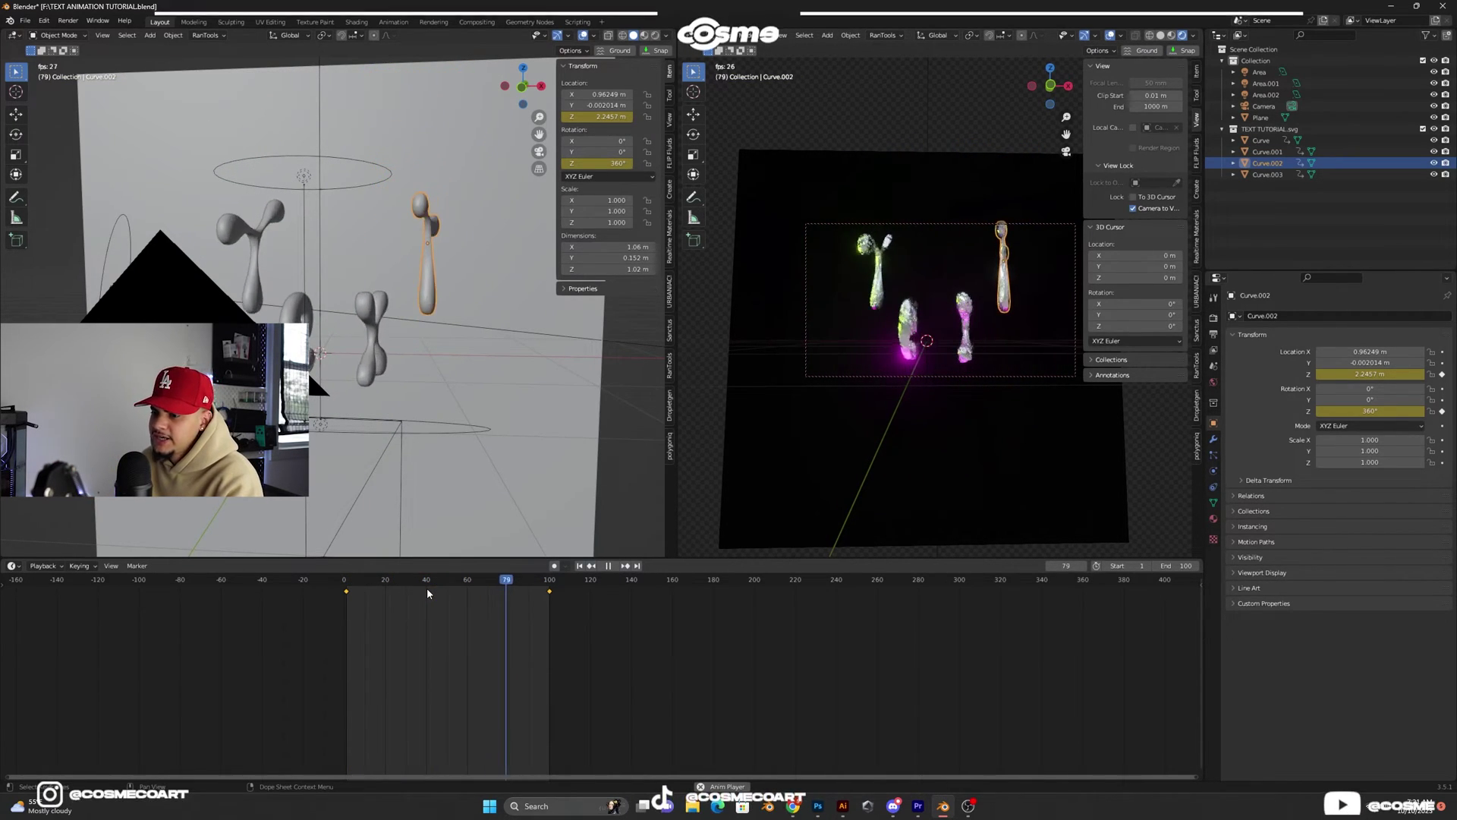
drag(427, 594, 356, 600)
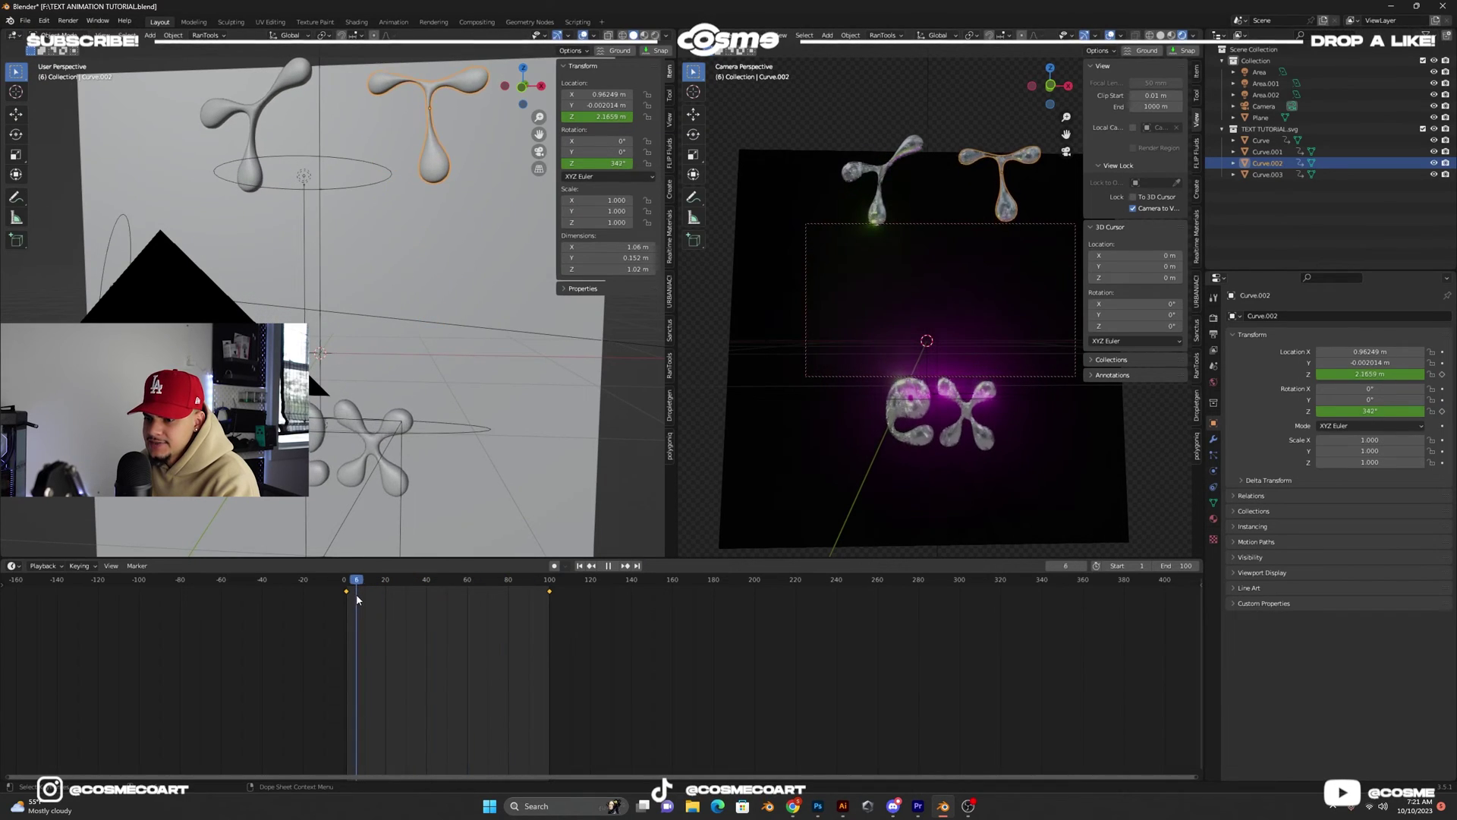
key(Escape)
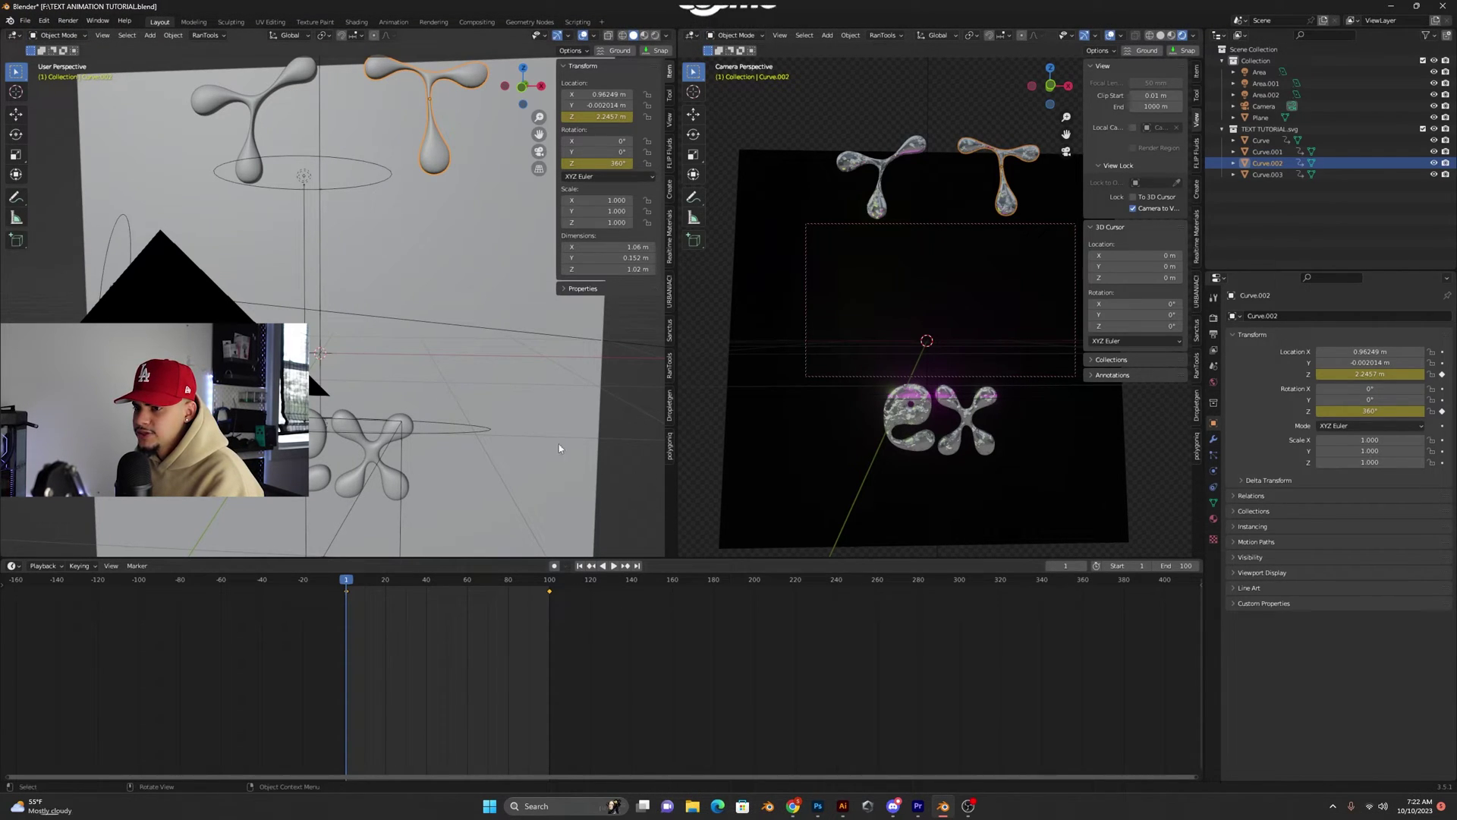
Select all four letters at frame 100 and set their keyframe interpolation to Bezier
click(636, 566)
shift+click(372, 304)
shift+click(300, 285)
shift+click(228, 254)
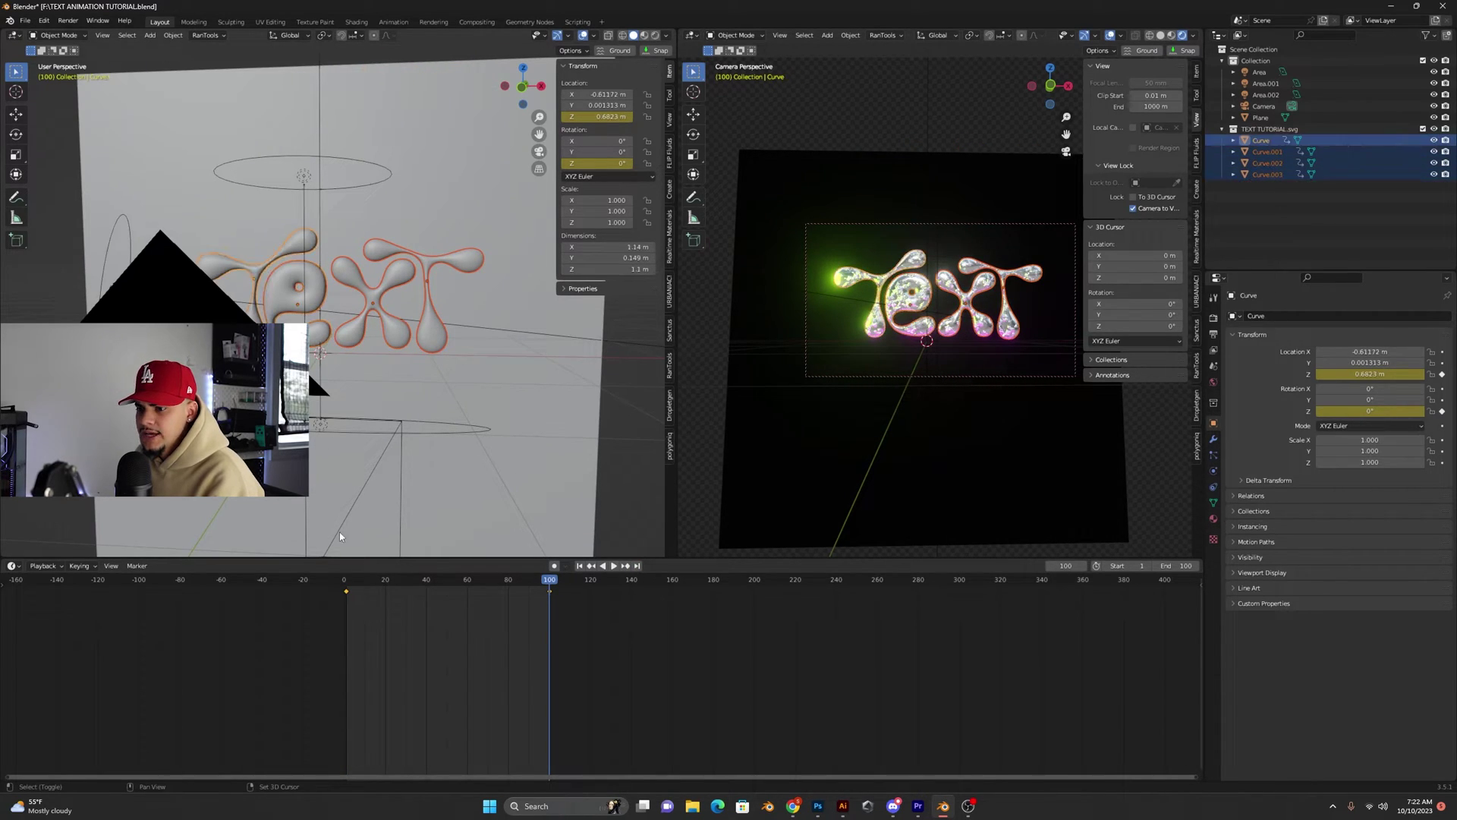
right_click(399, 613)
mouse_move(402, 614)
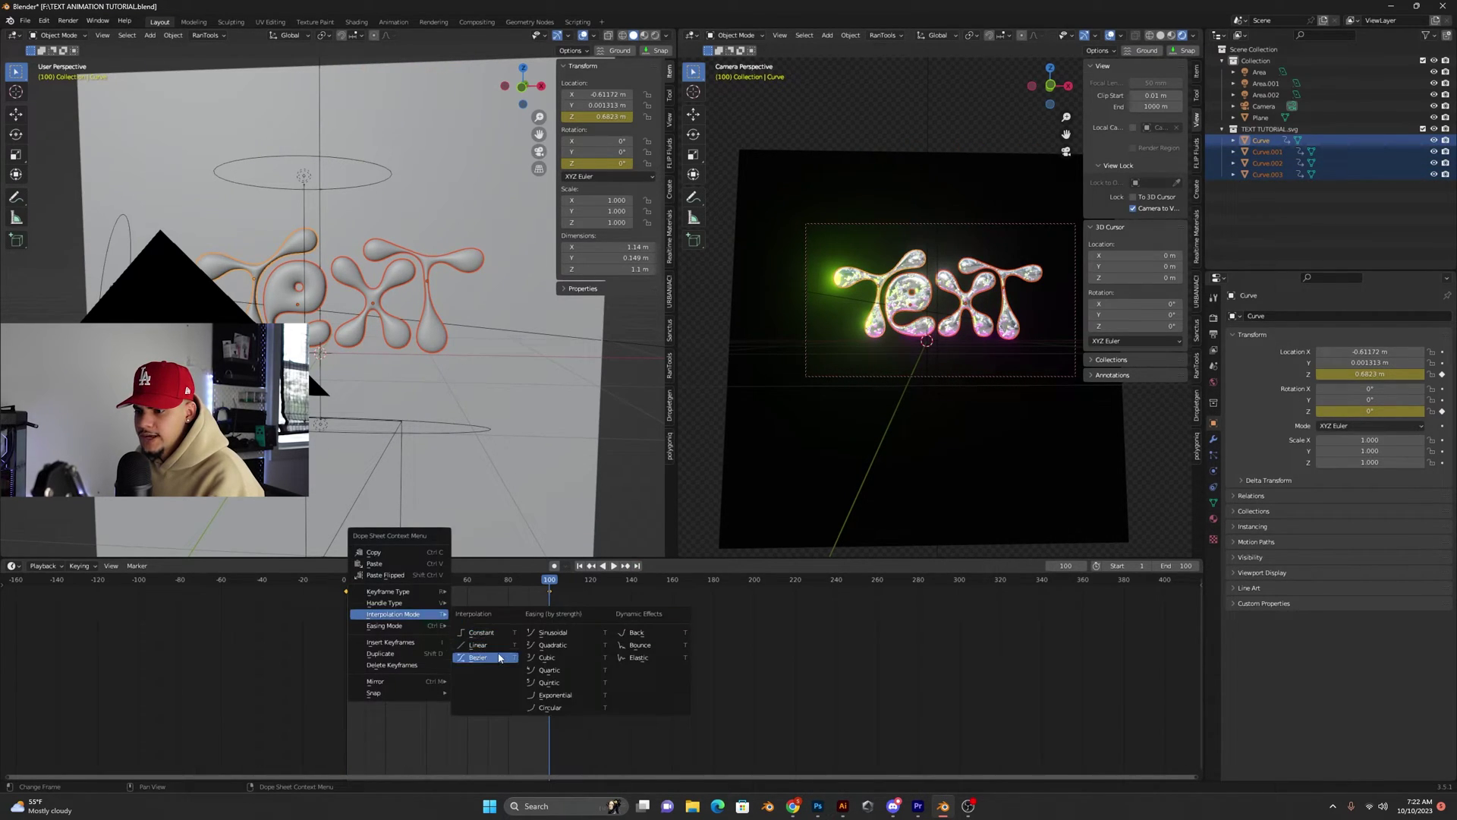
click(478, 658)
right_click(353, 651)
mouse_move(356, 651)
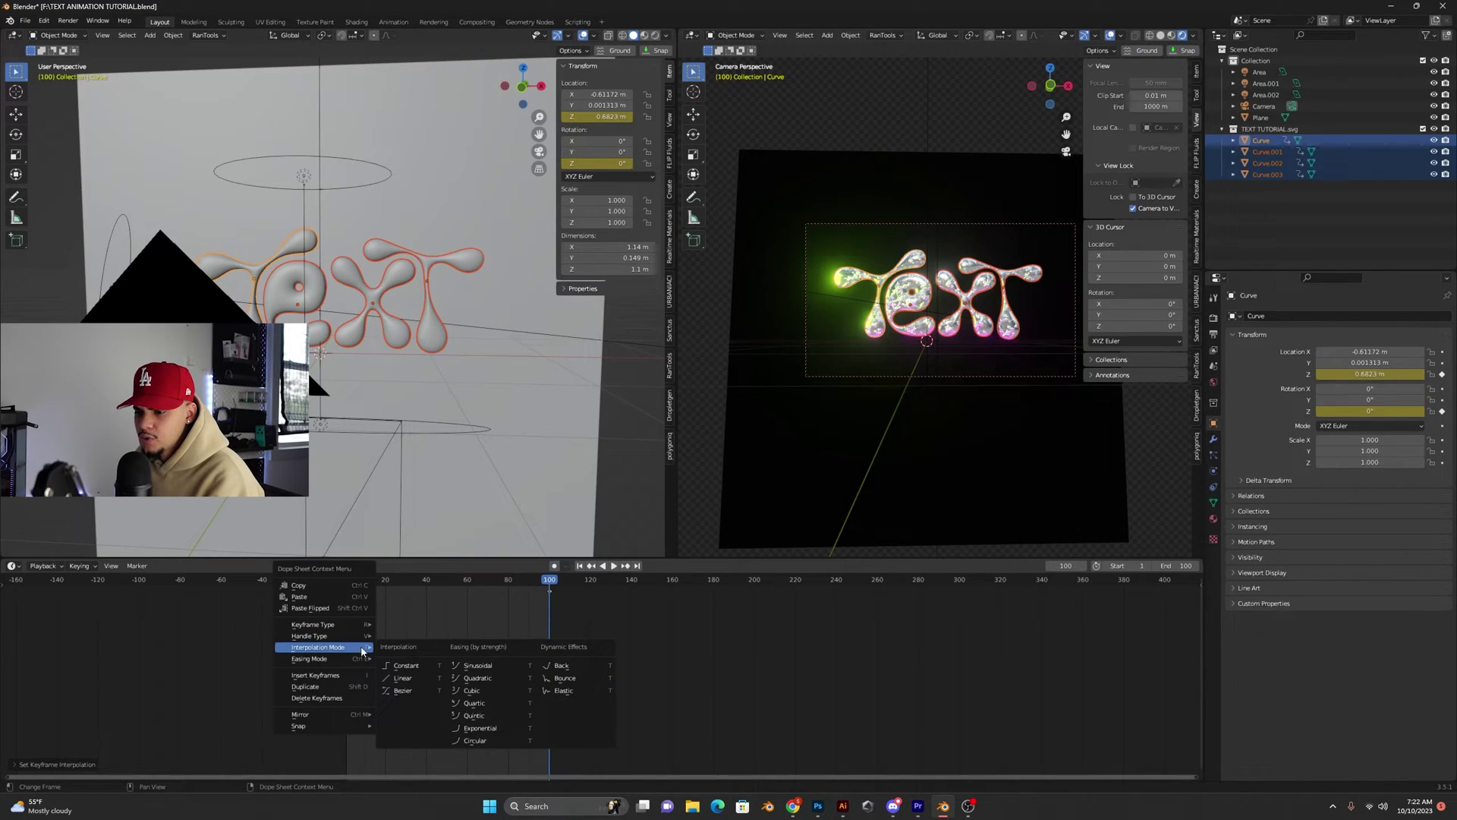
click(403, 689)
Switch the timeline to the Graph Editor and make it taller
click(13, 566)
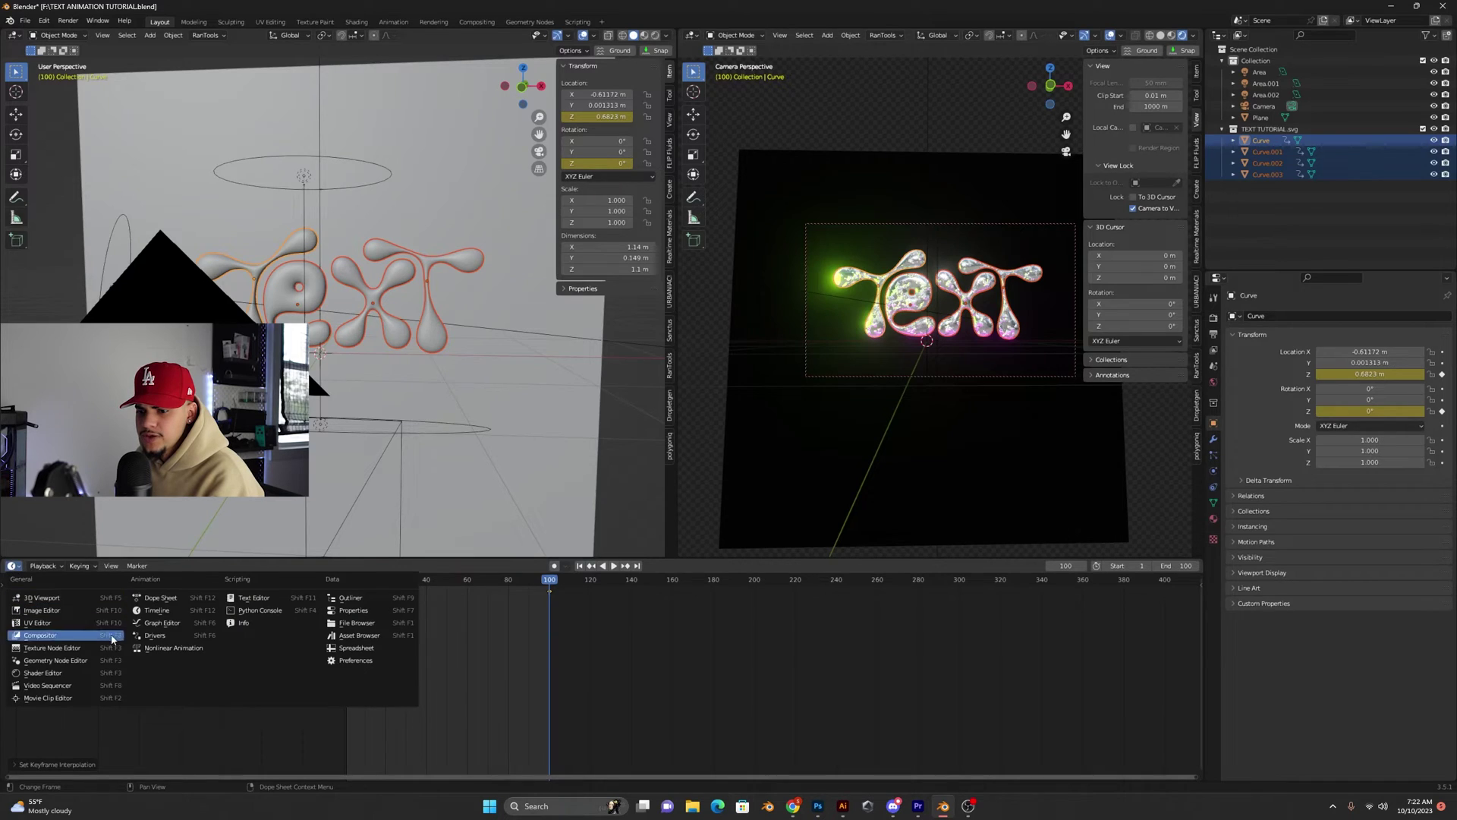
click(161, 622)
drag(438, 560, 438, 488)
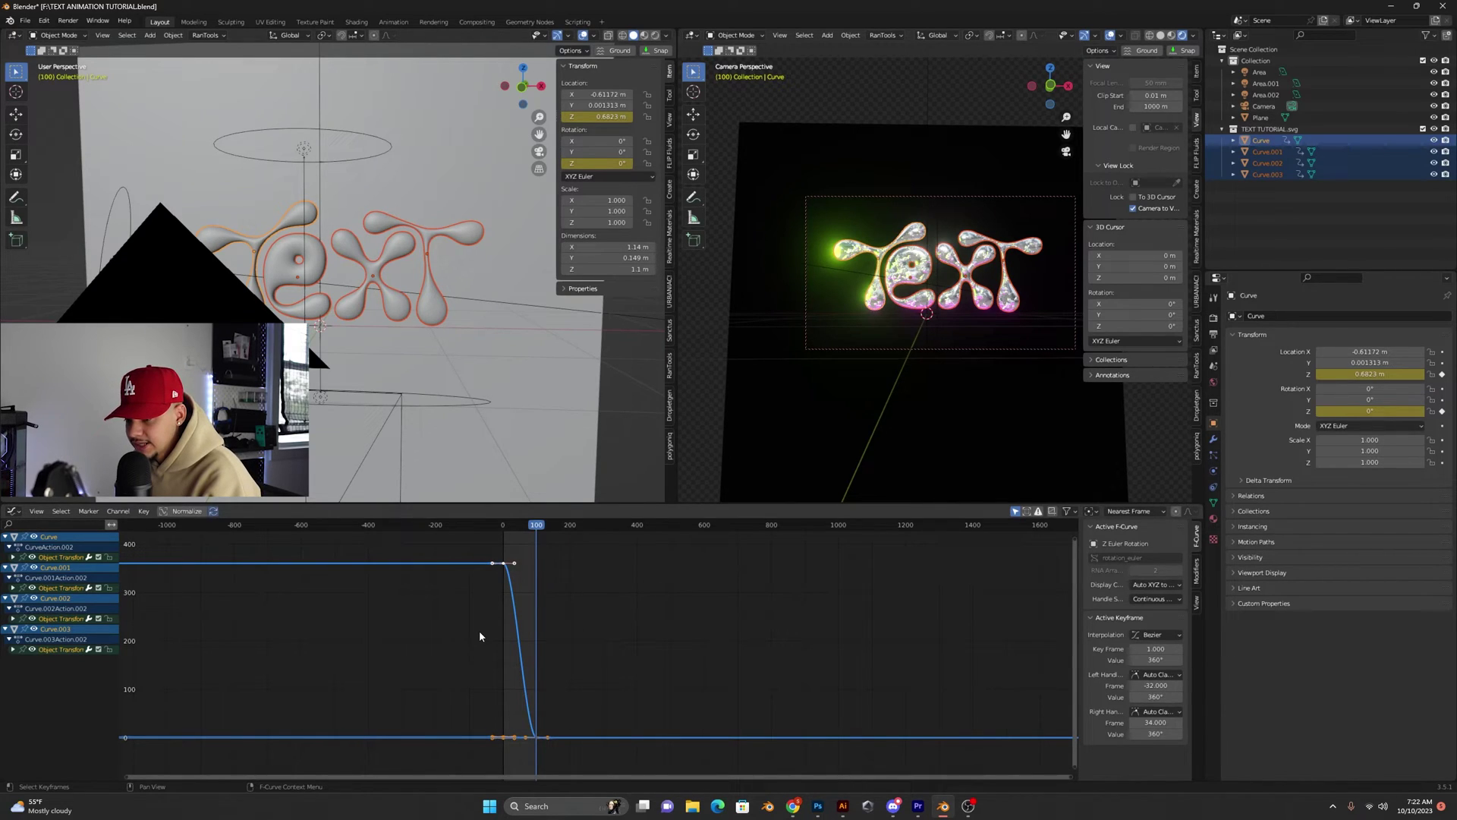
Scale the keyframe handles out to frames -163.369 and 165.369, then play to check easing
click(1098, 515)
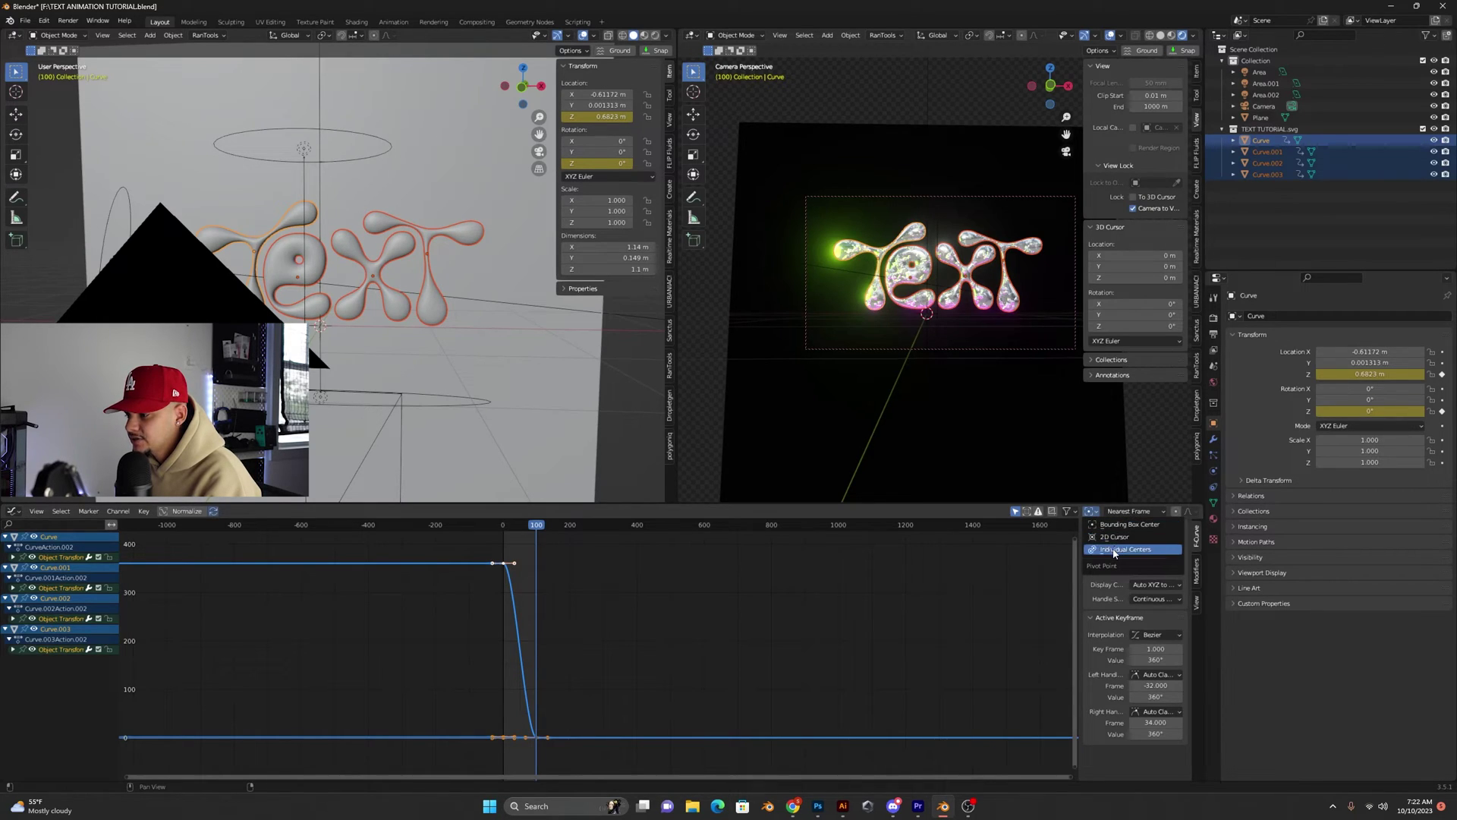
click(1118, 526)
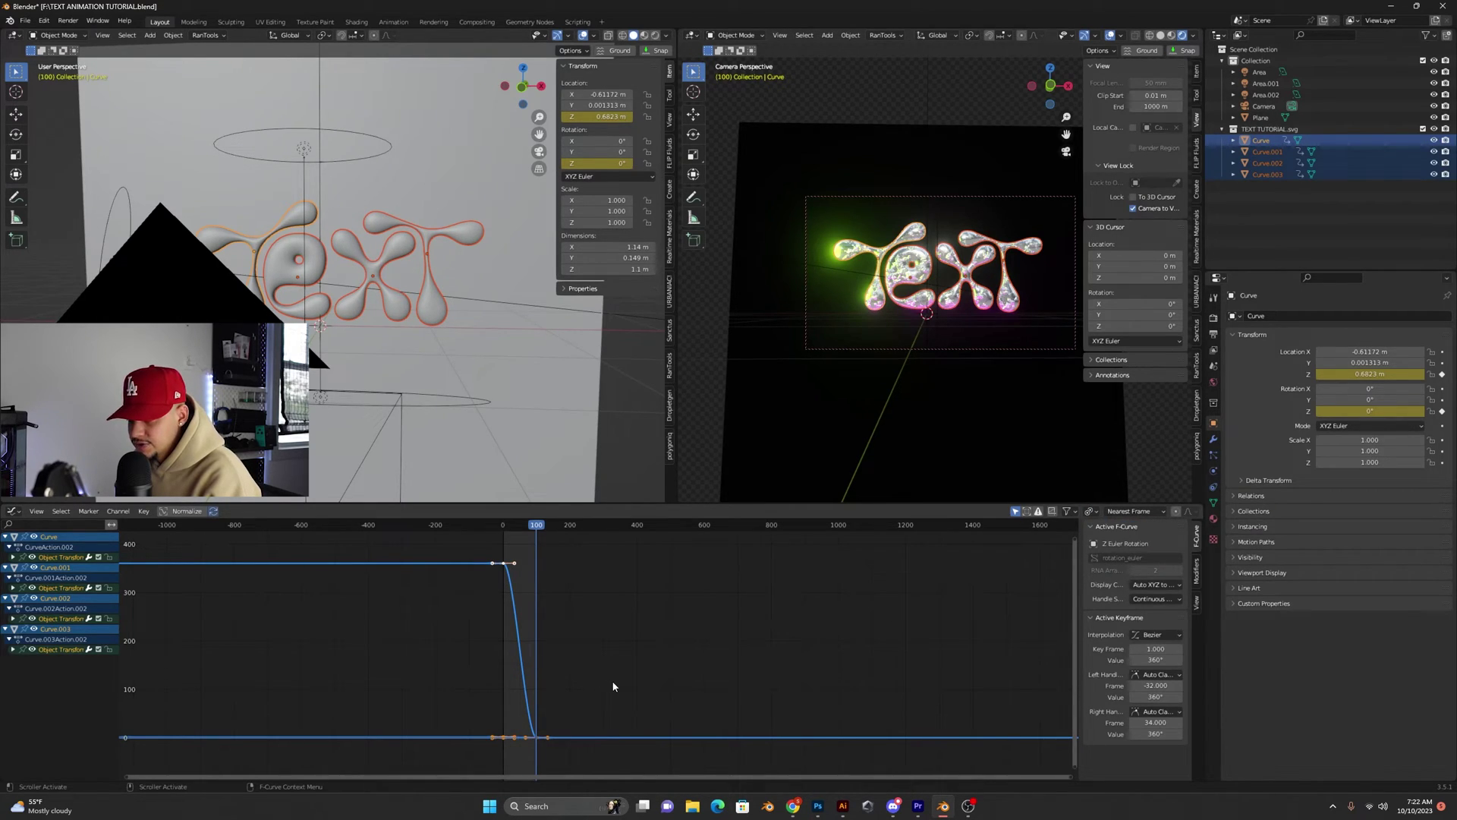
key(s)
click(767, 580)
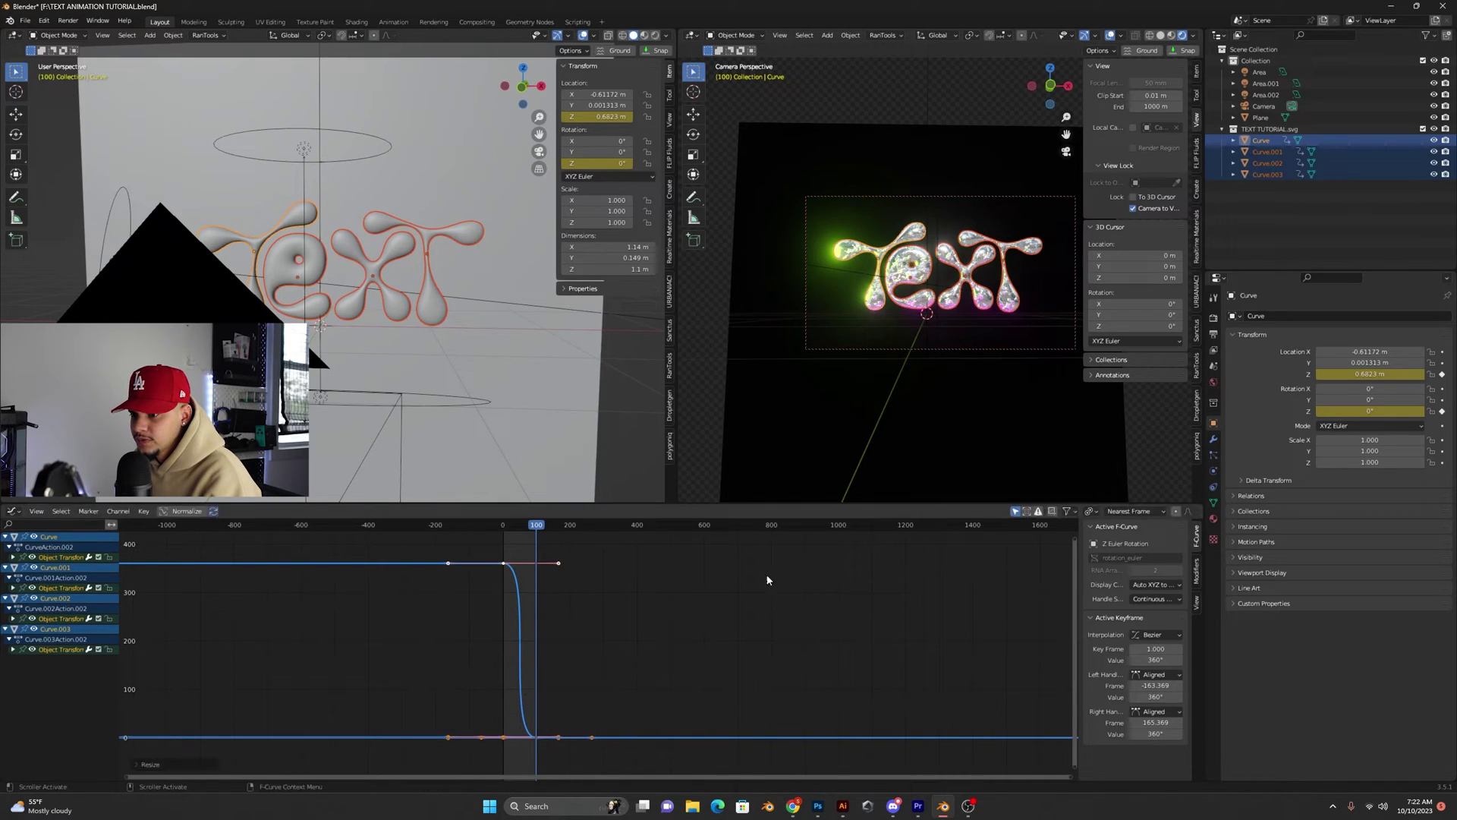
drag(534, 528, 510, 537)
key(space)
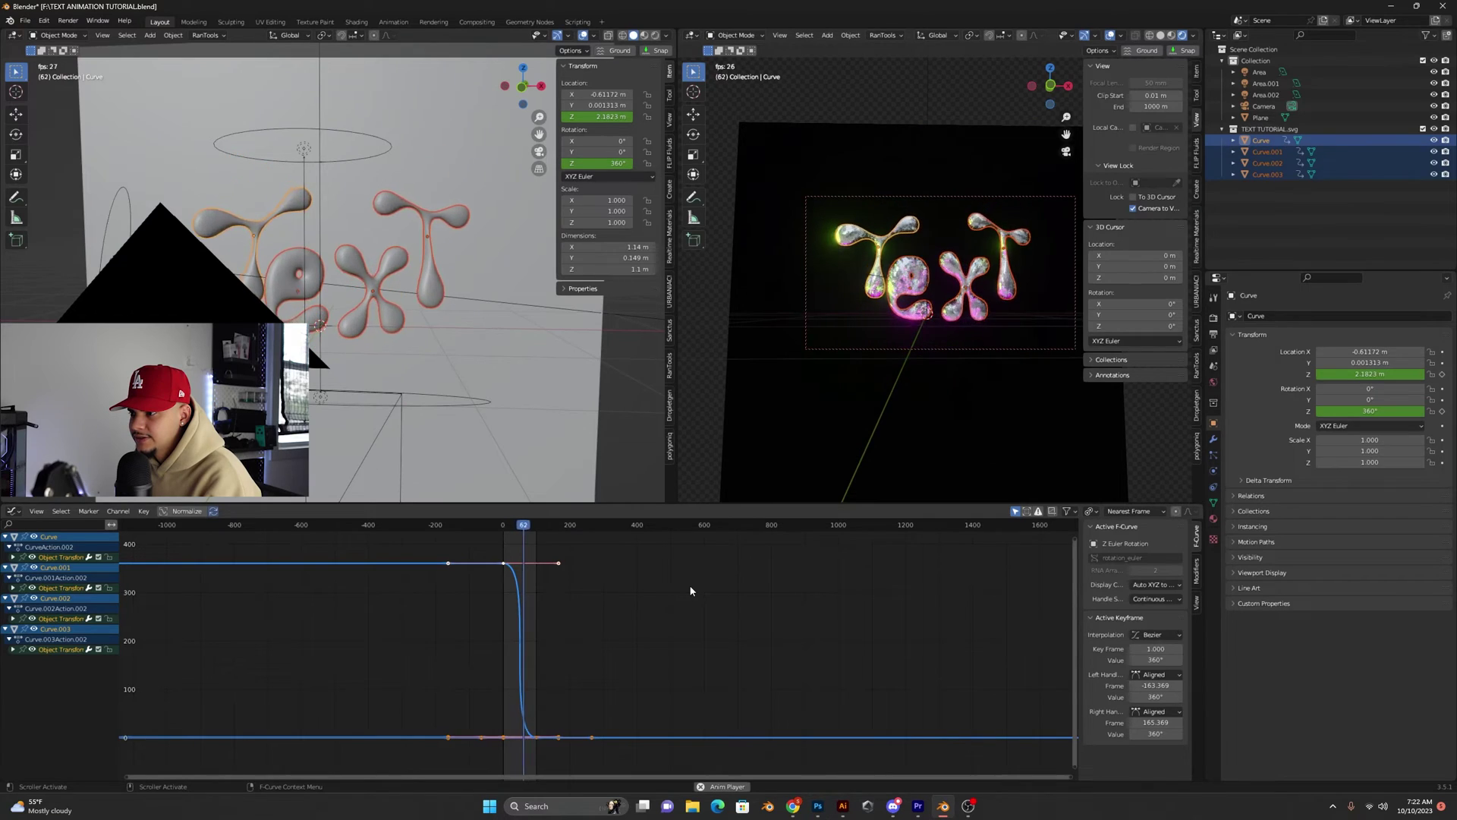
Restore the Timeline editor in place of the curve view and play the animation to frame 73
key(Escape)
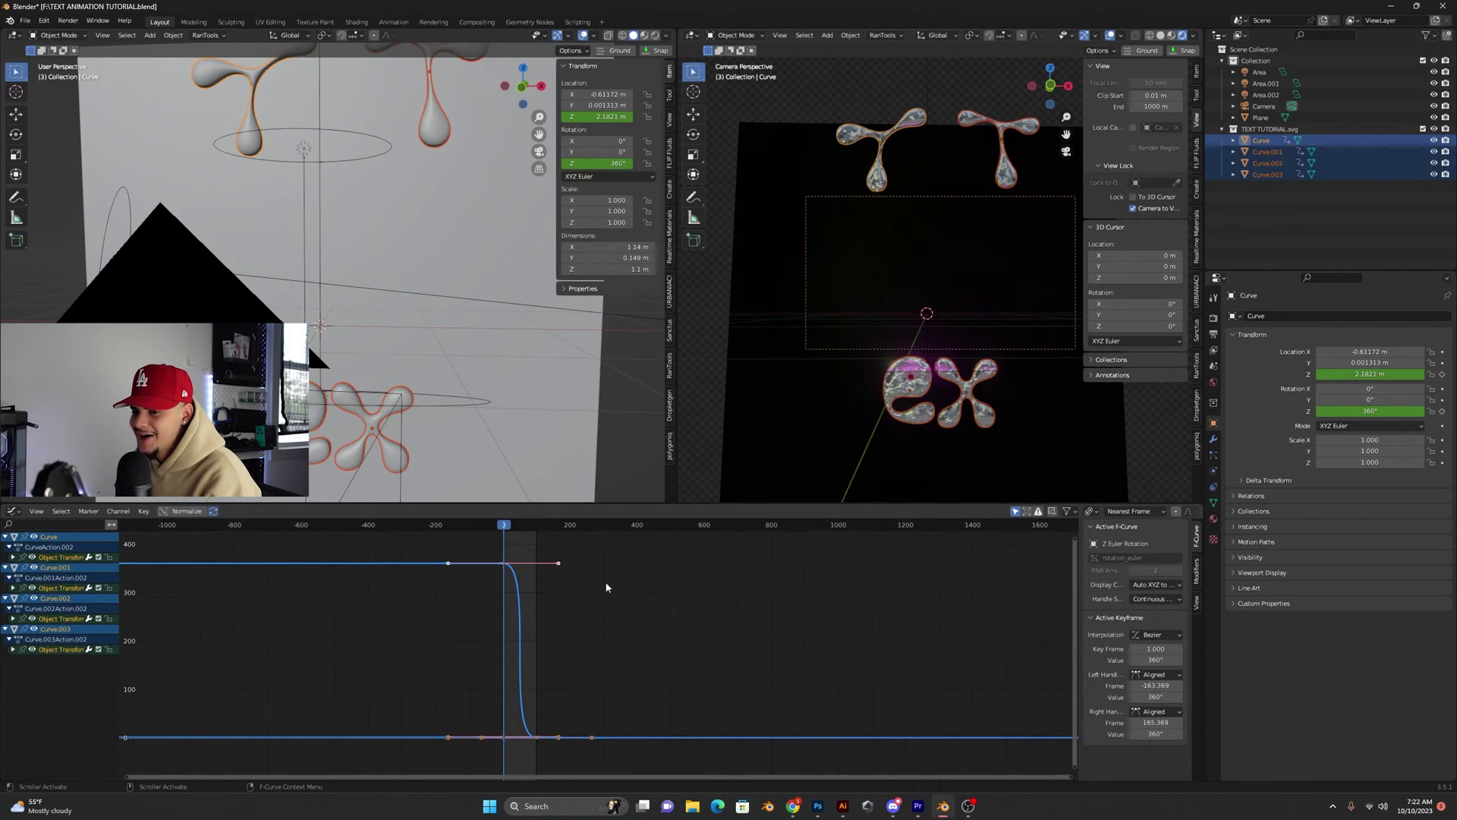
click(13, 511)
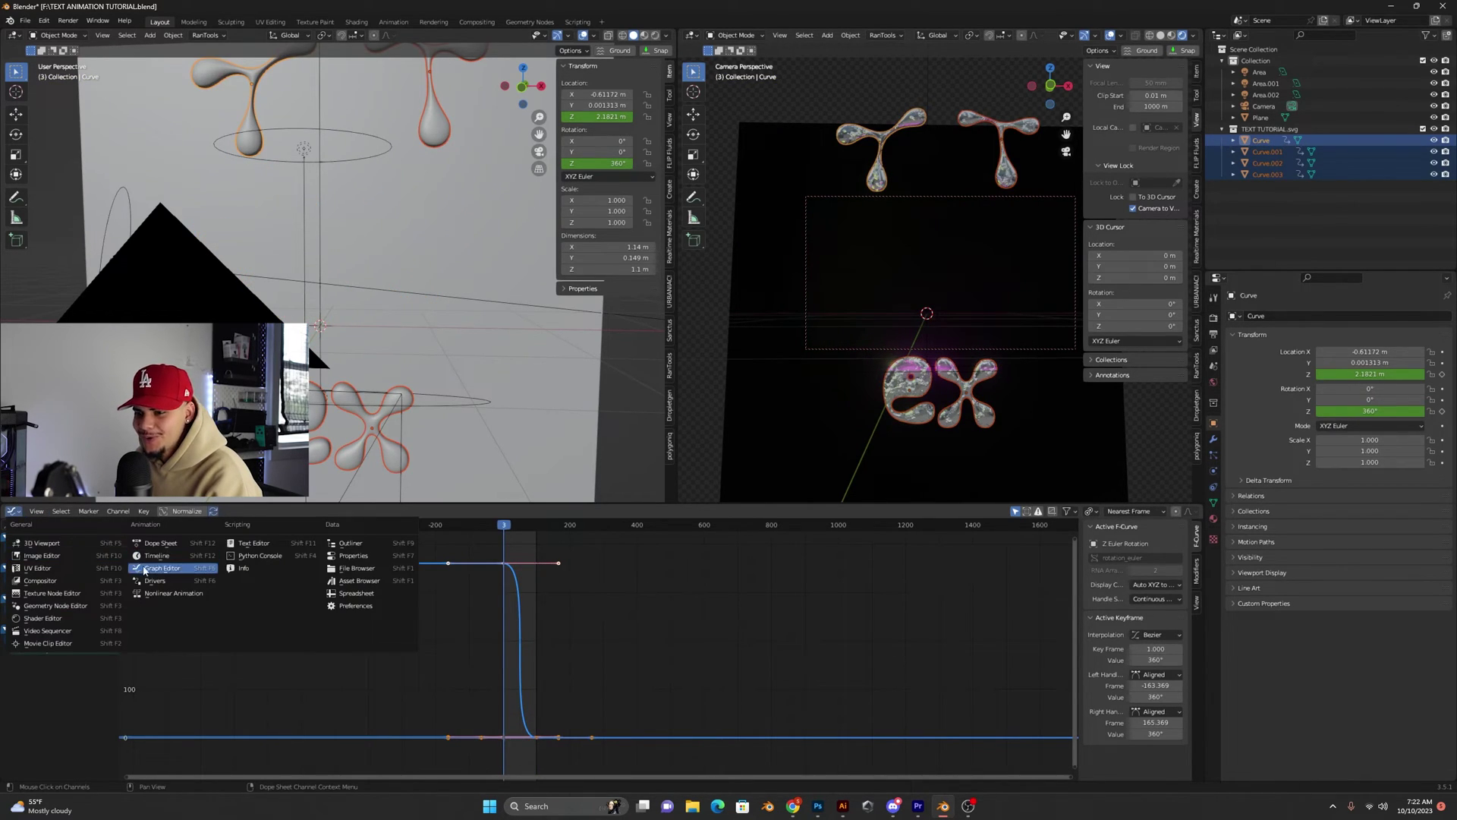
click(156, 563)
key(space)
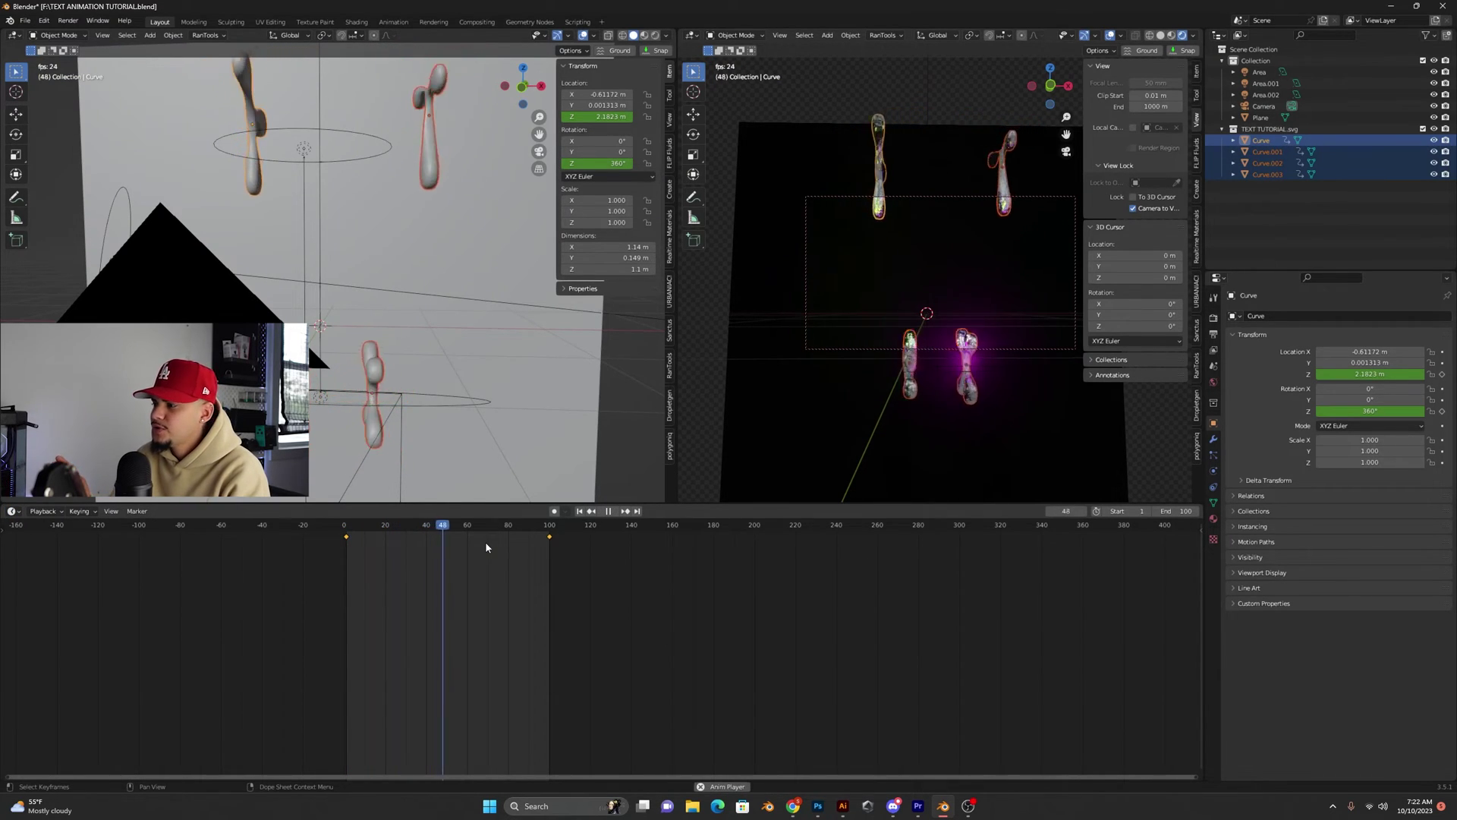
key(space)
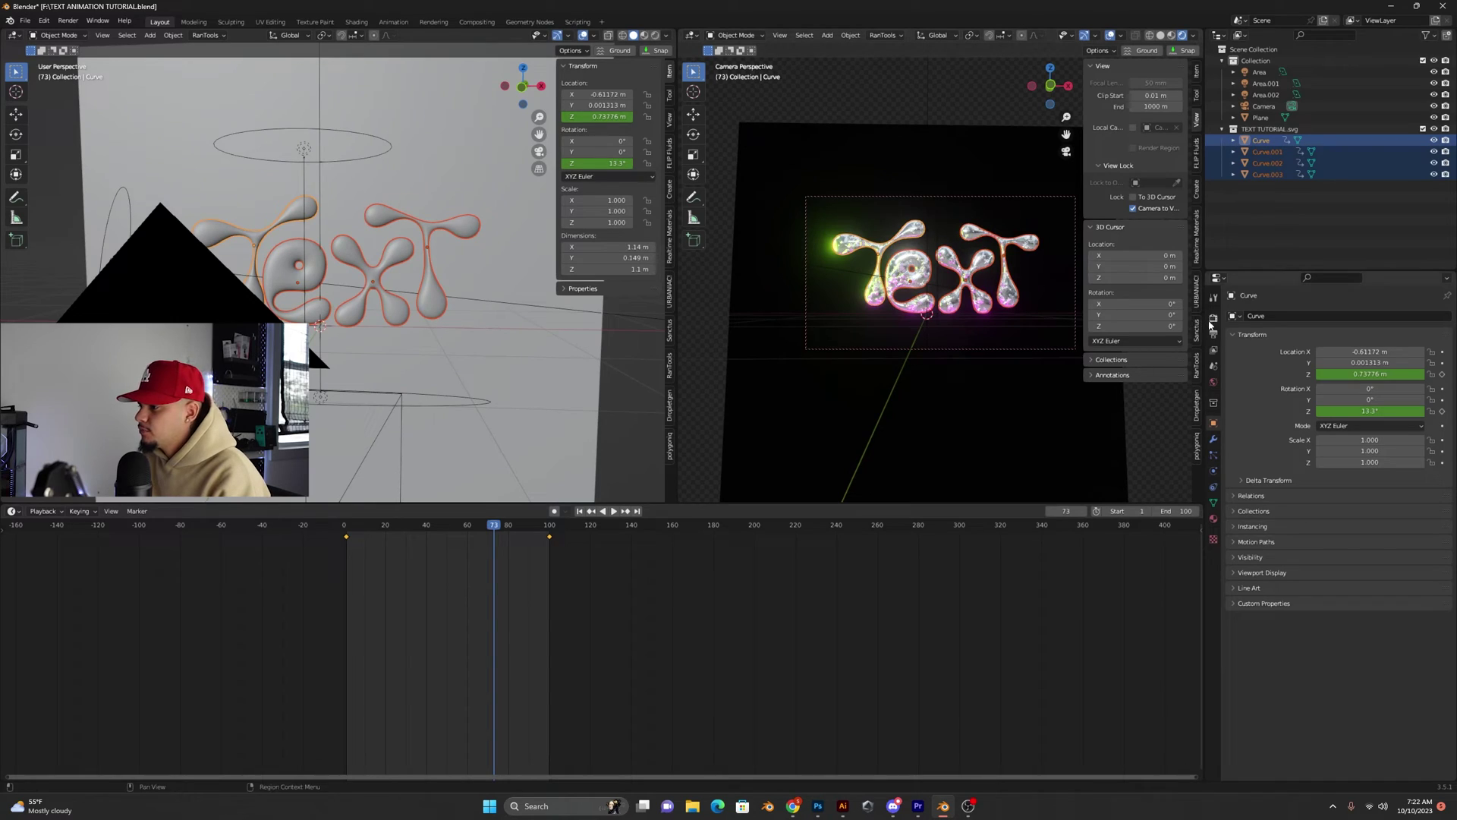
Bring up the Eevee render settings and replay the animation from the beginning
click(1213, 324)
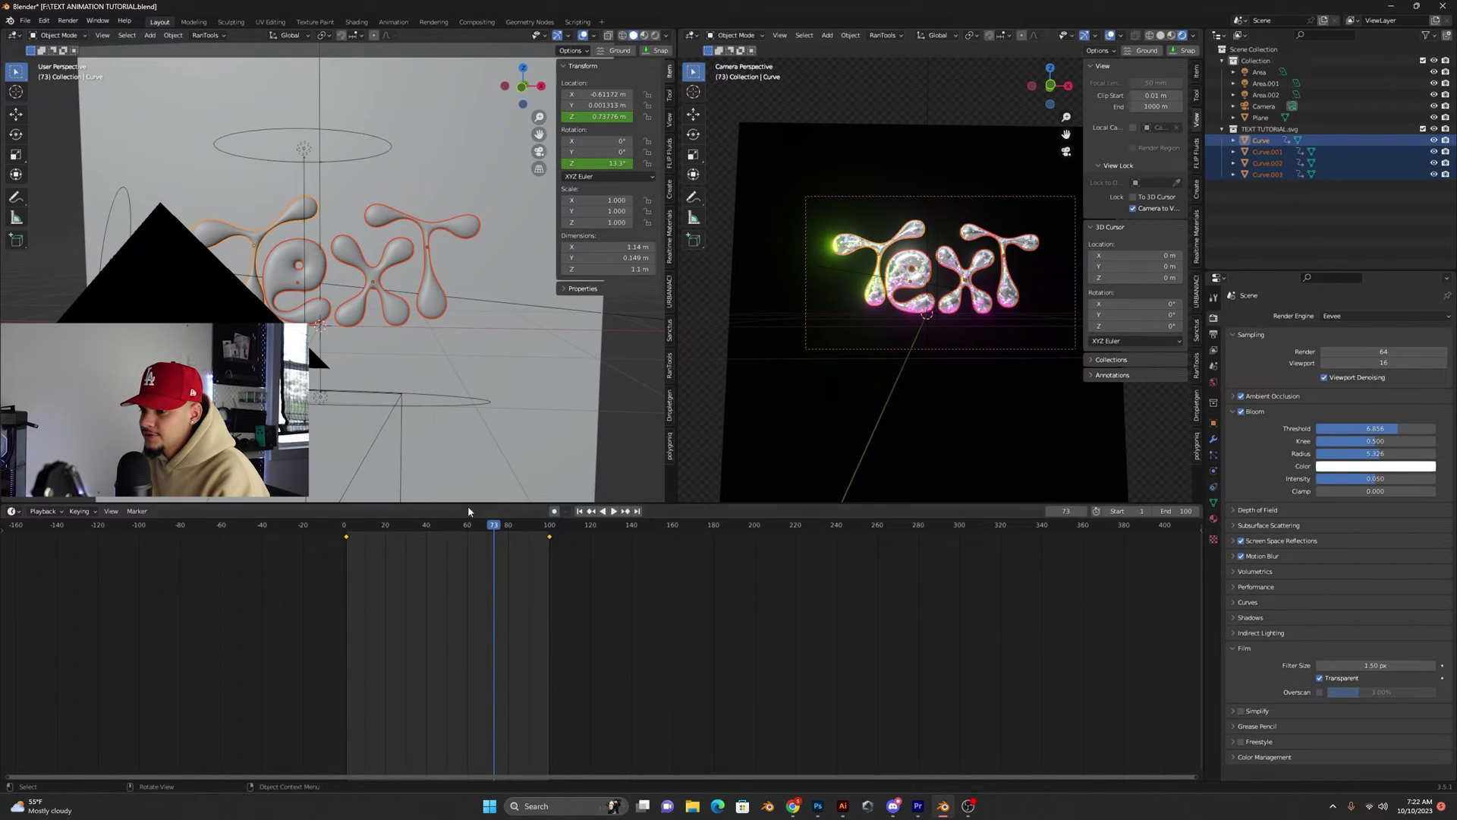
click(475, 529)
key(space)
key(shift+Left)
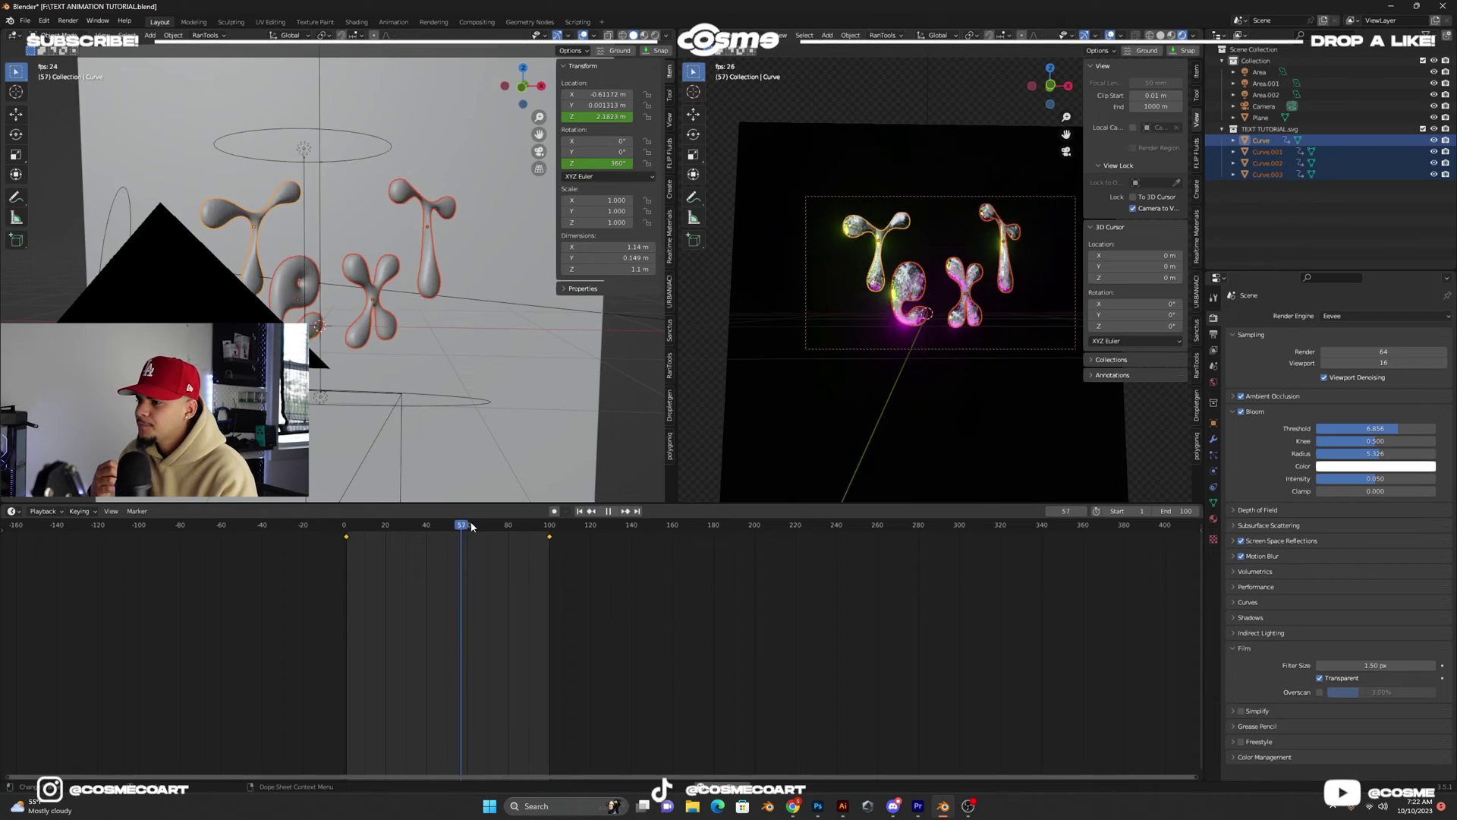
key(space)
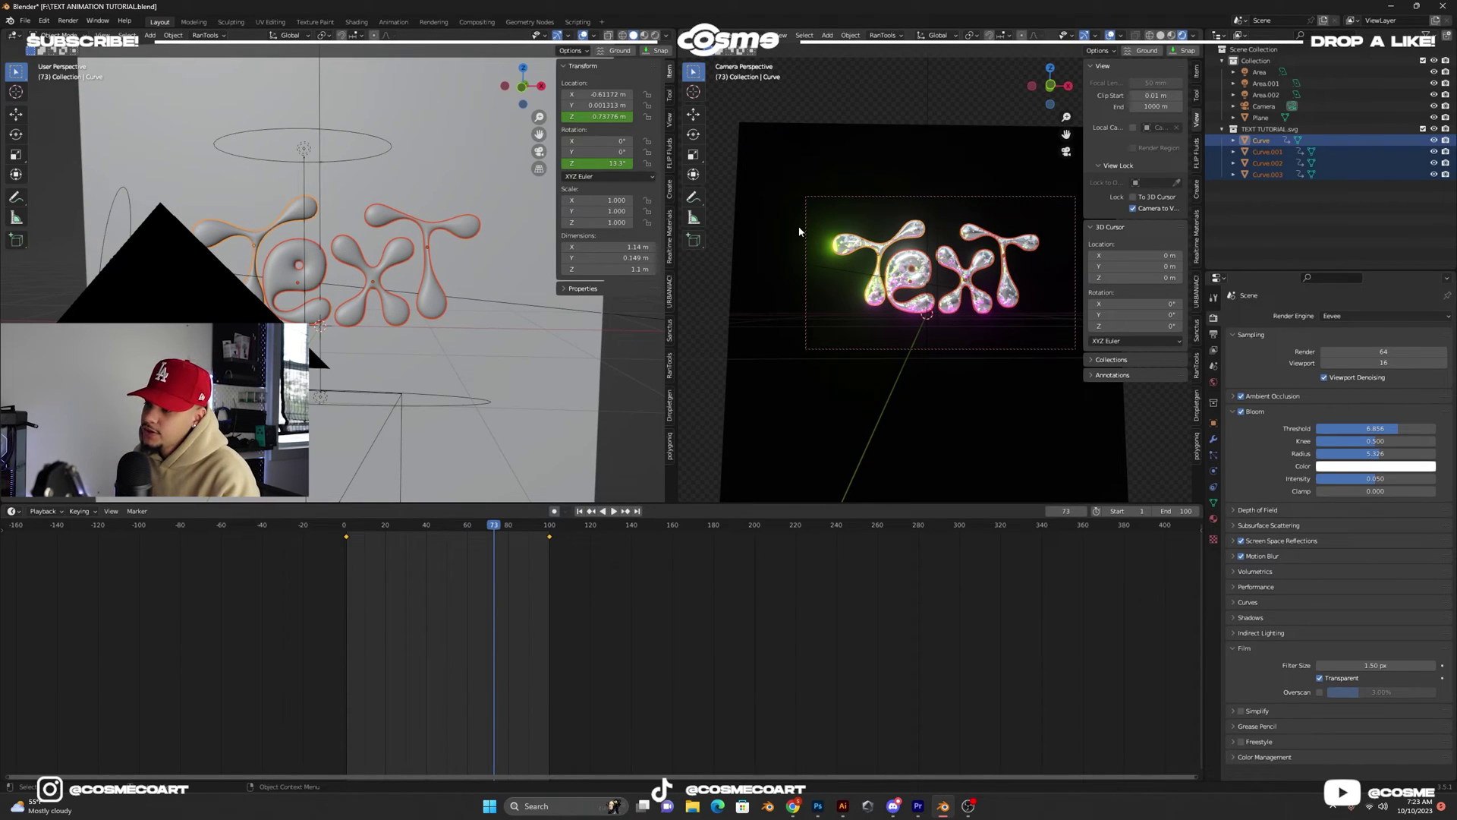
Delete the black backdrop plane and play back to see the transparent background
click(841, 177)
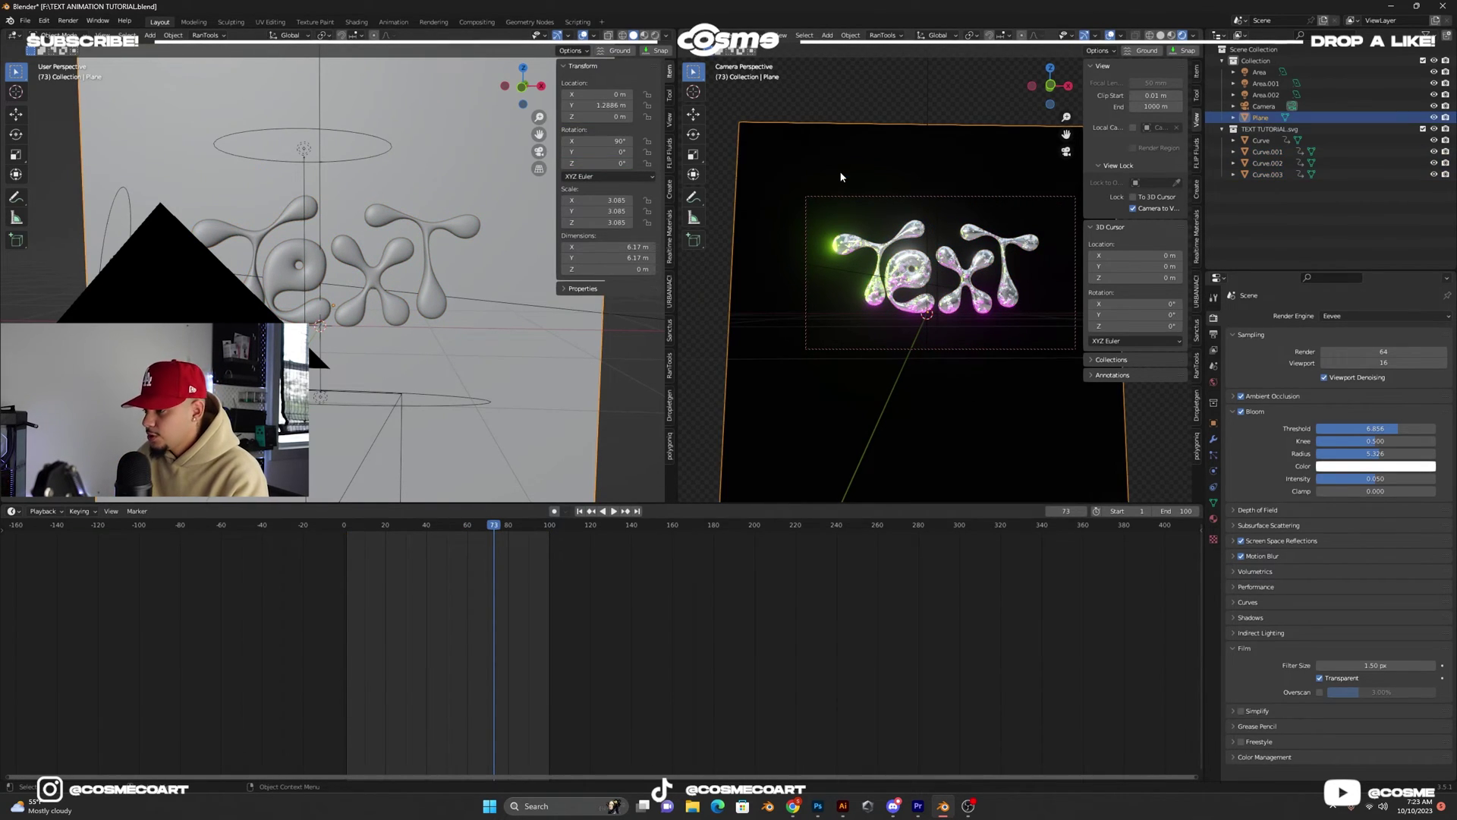
key(Delete)
key(space)
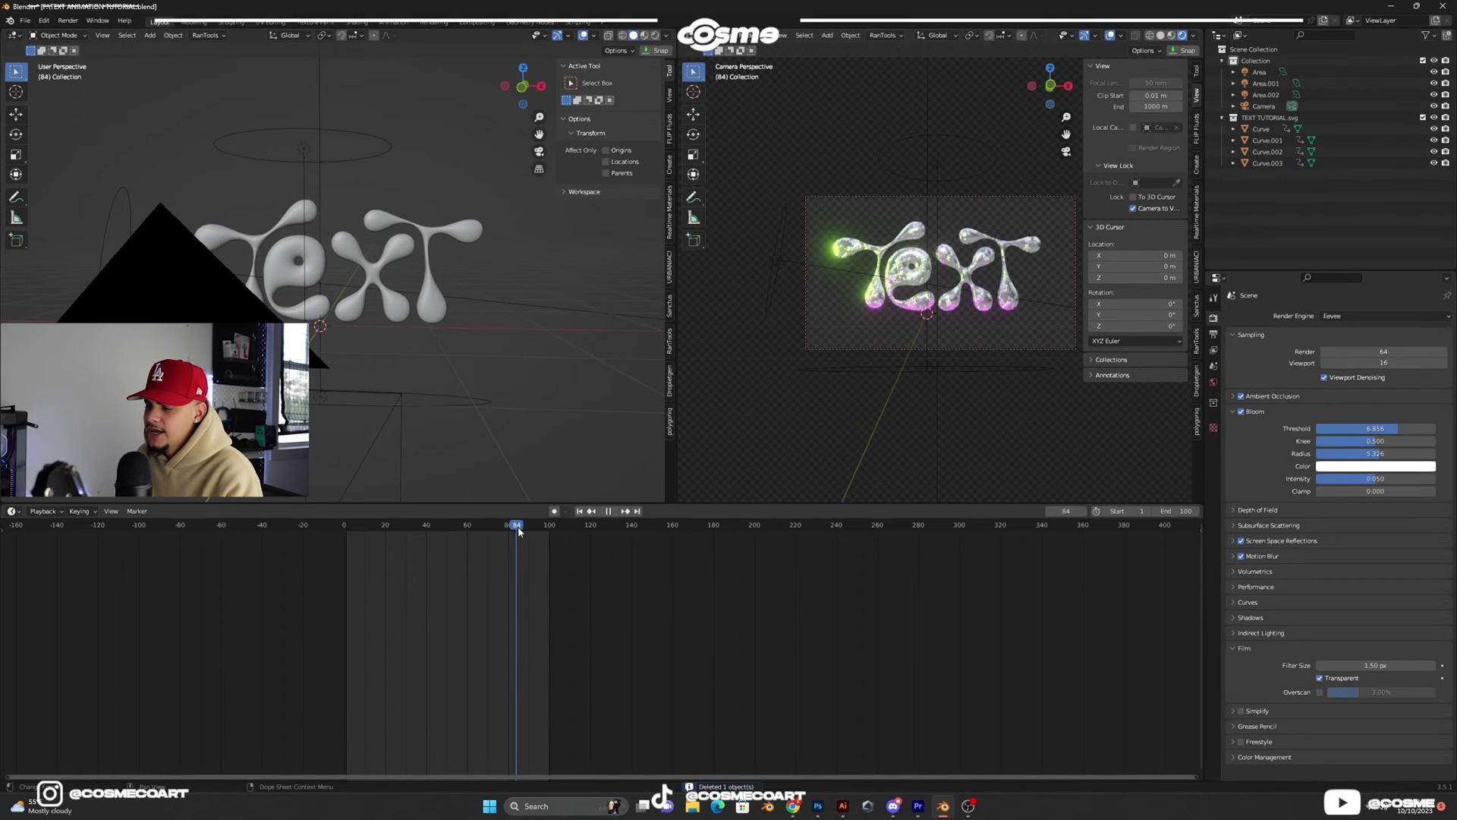
drag(525, 532, 494, 550)
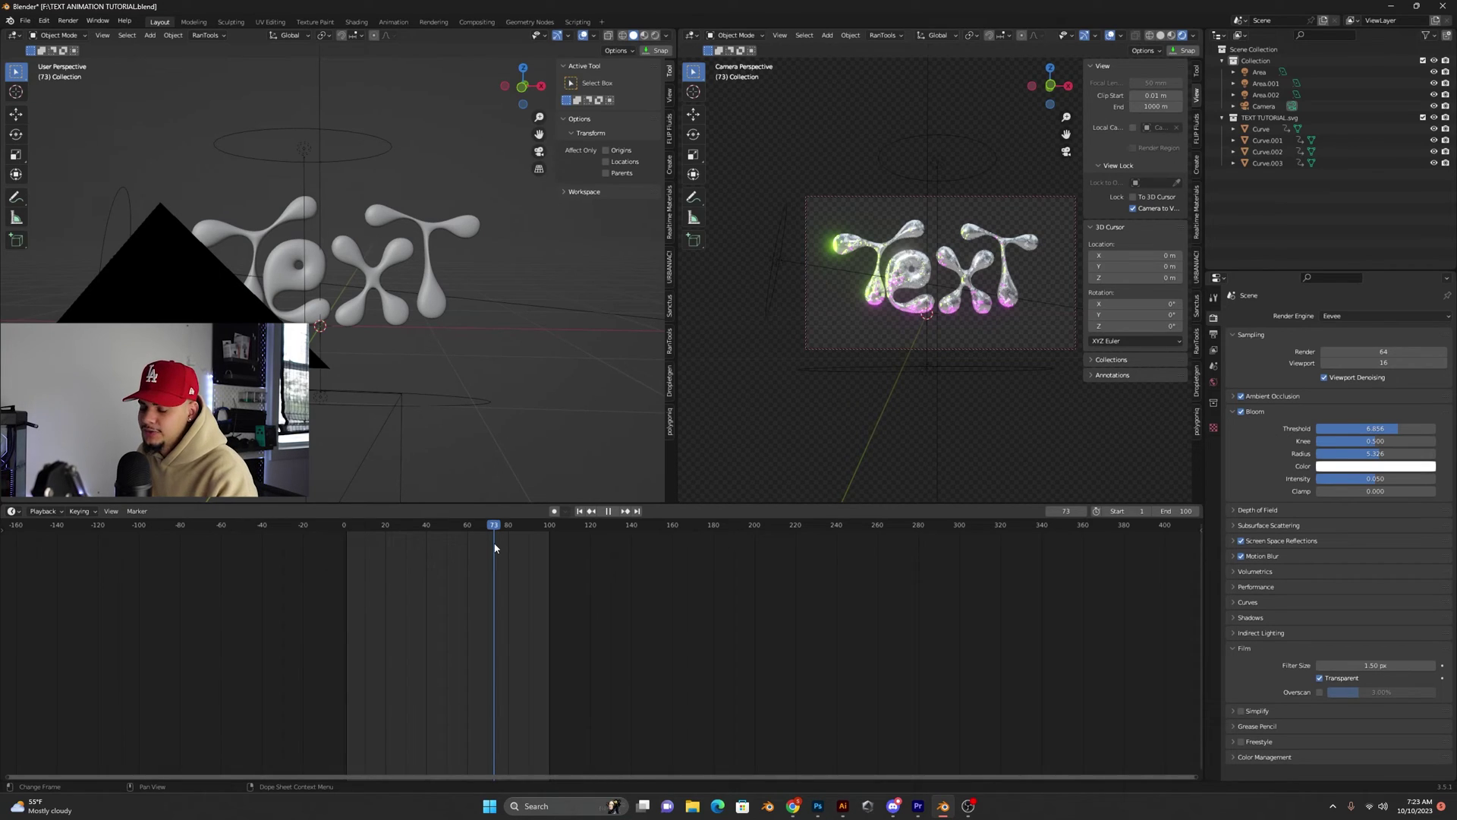
Scrub and replay the animation to review the chrome letters over the checkerboard
drag(495, 548, 347, 576)
key(space)
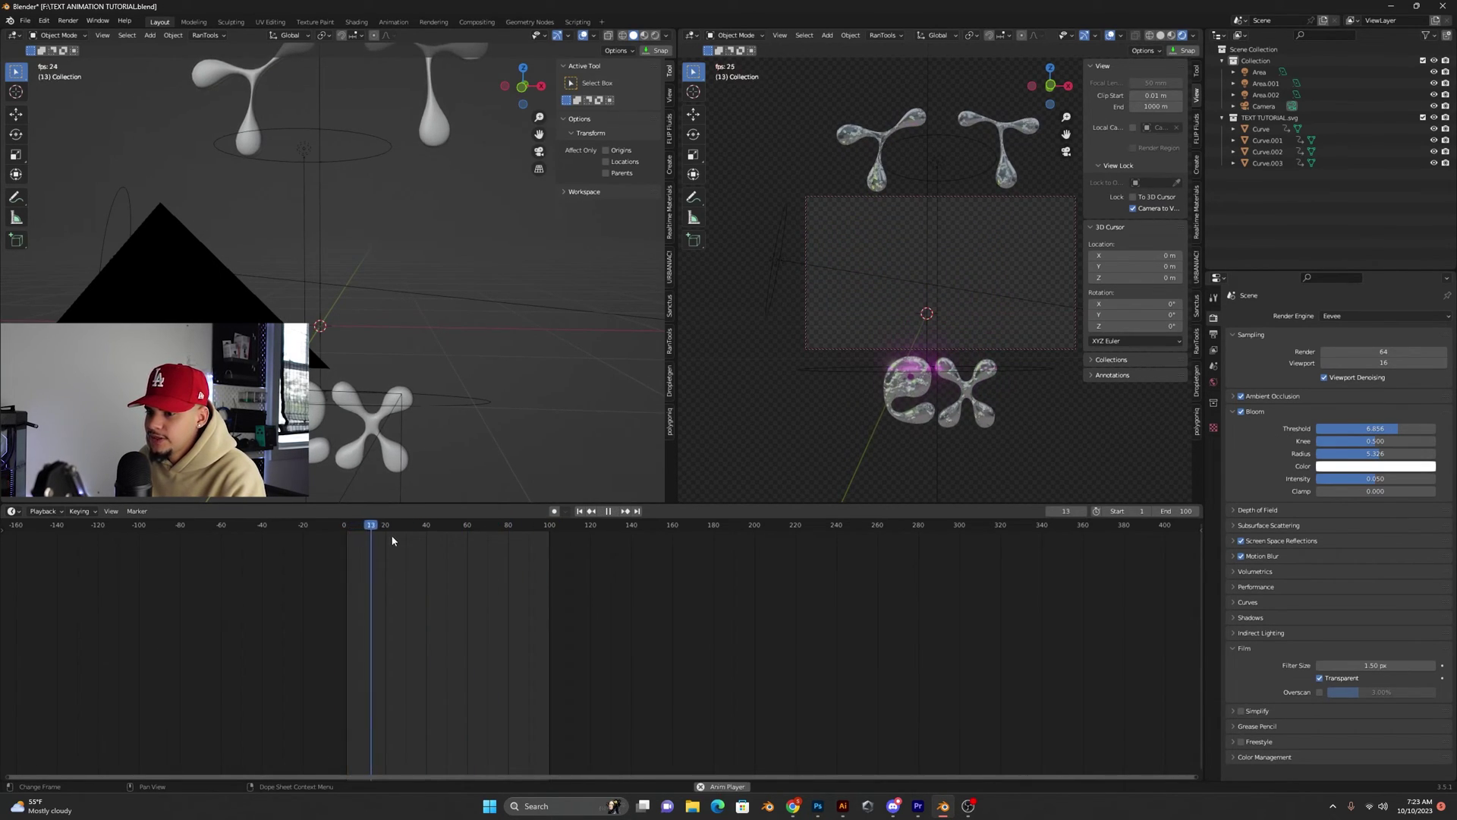
key(space)
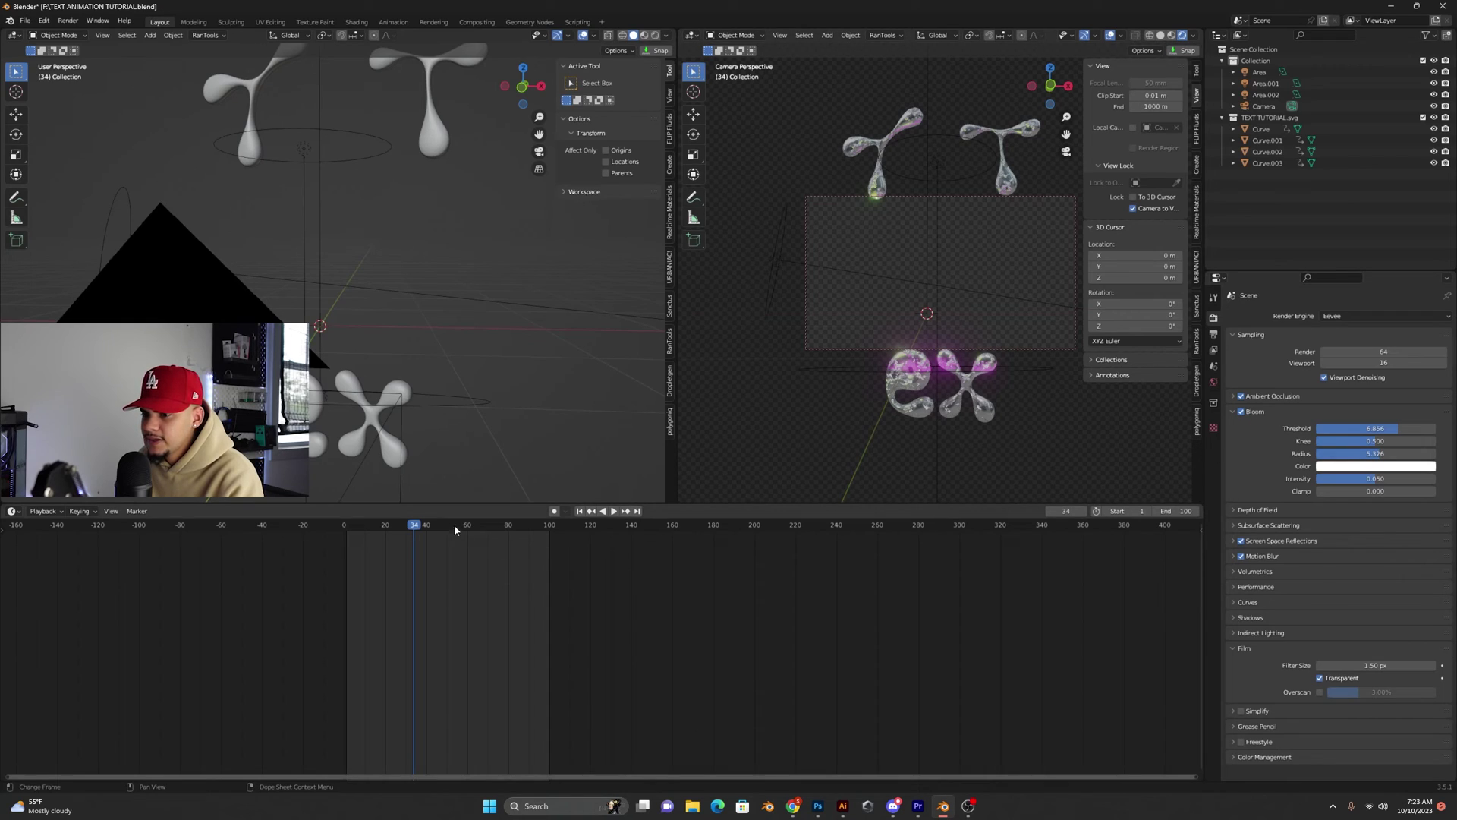
mouse_move(415, 528)
mouse_down()
mouse_move(357, 531)
mouse_move(414, 535)
mouse_up()
key(space)
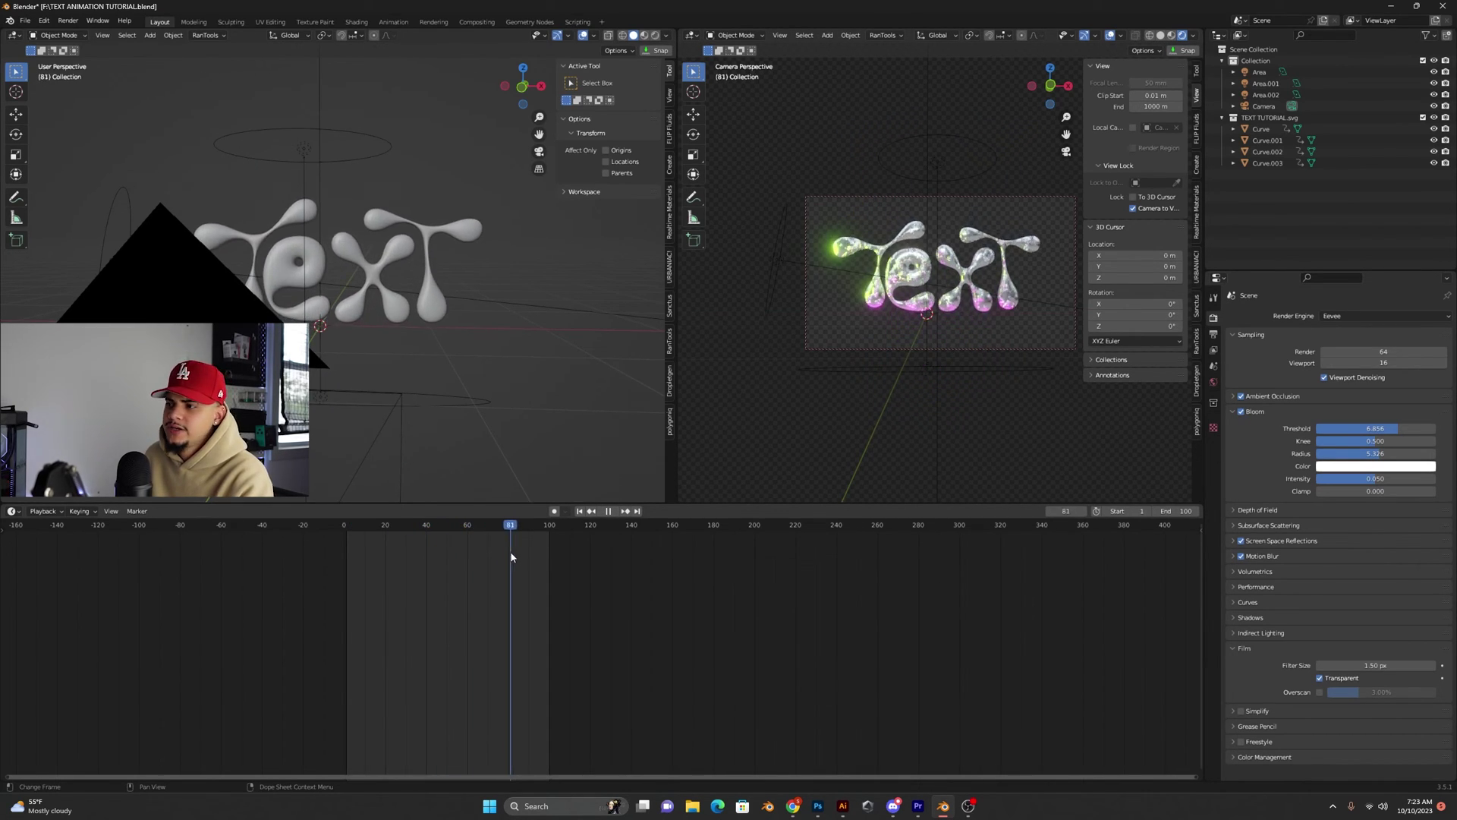
key(space)
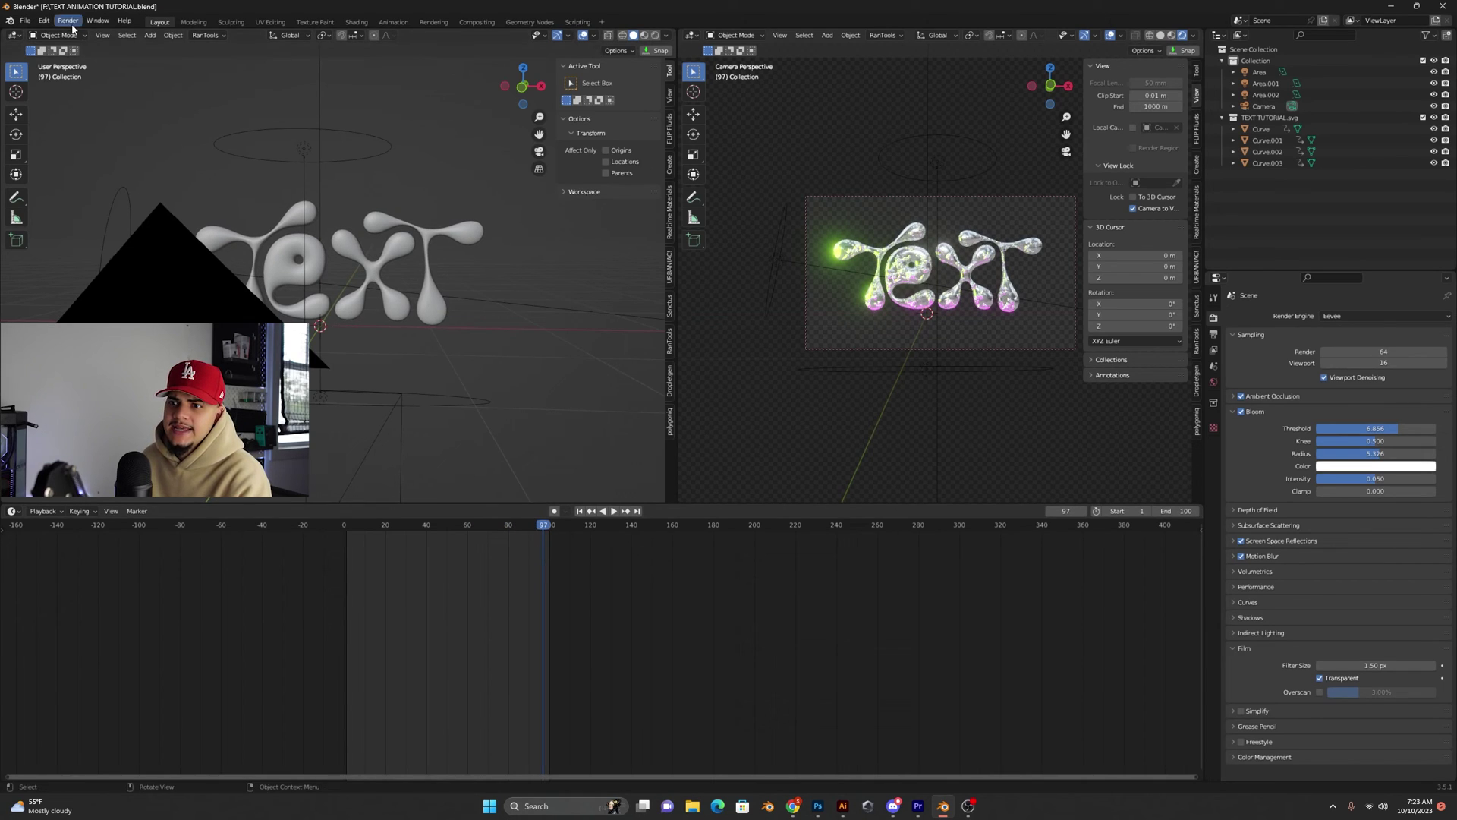
click(68, 21)
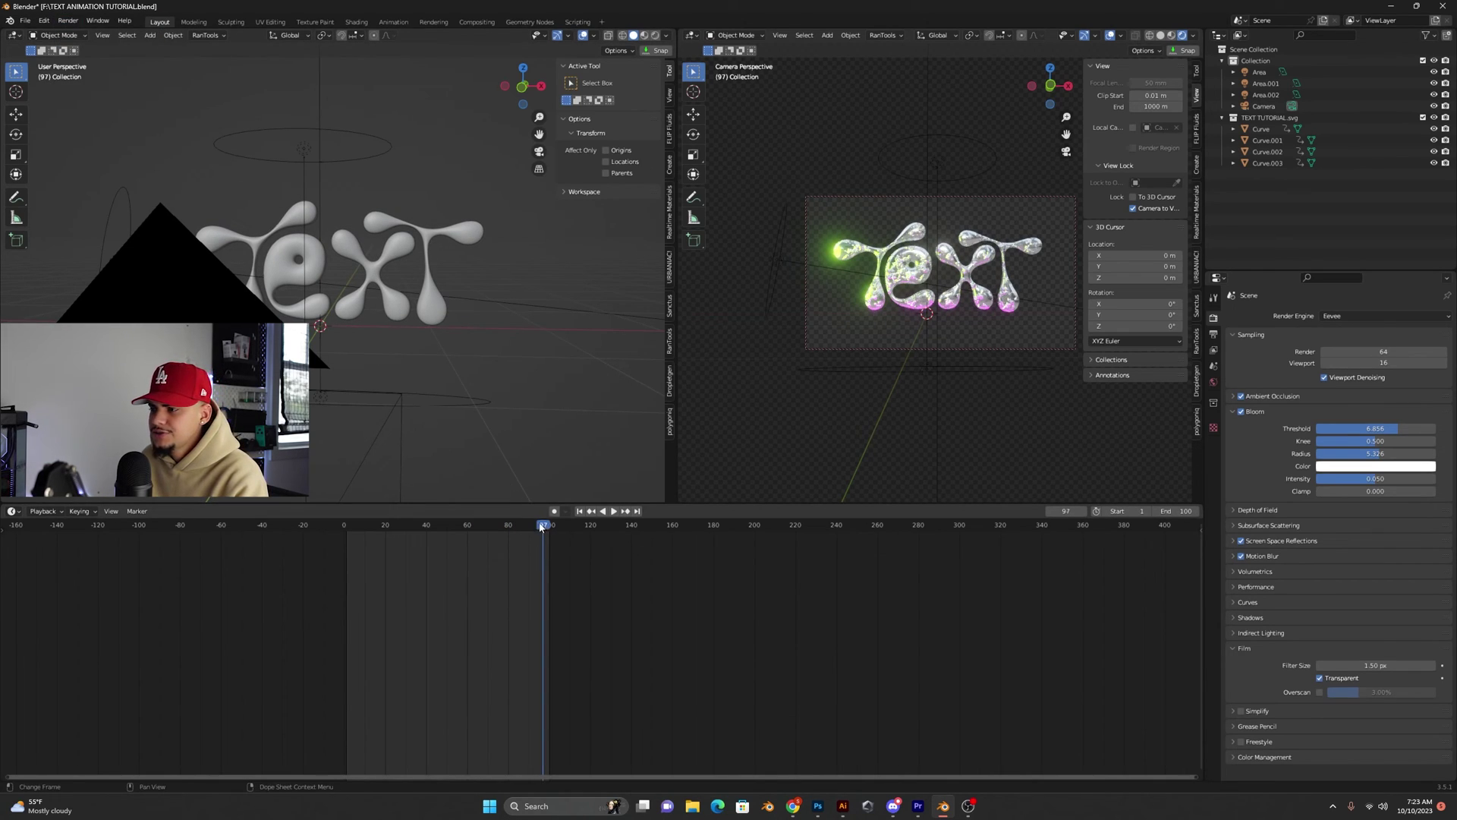